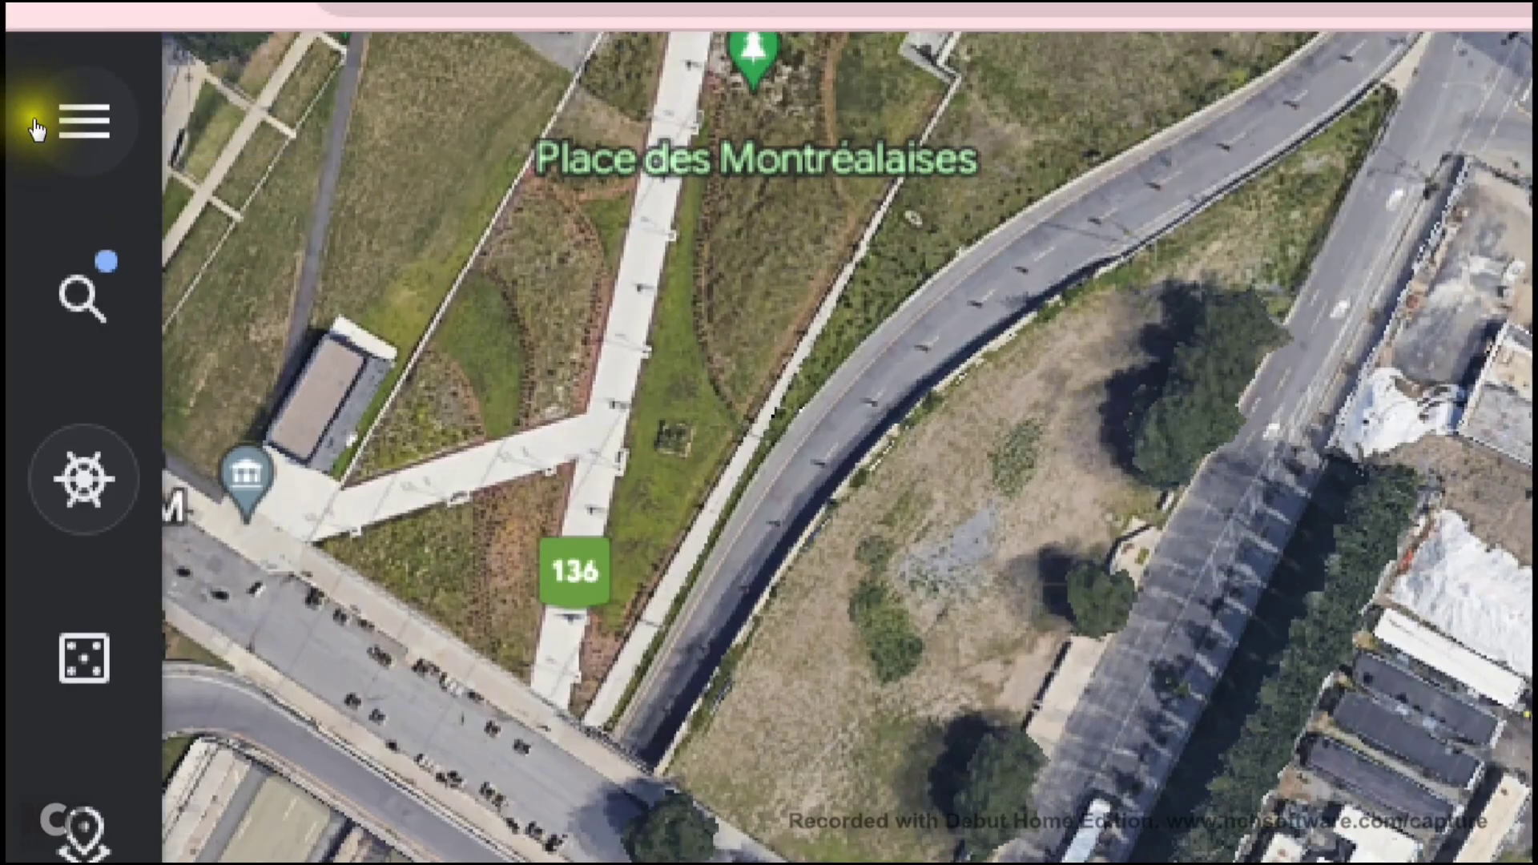
click(32, 120)
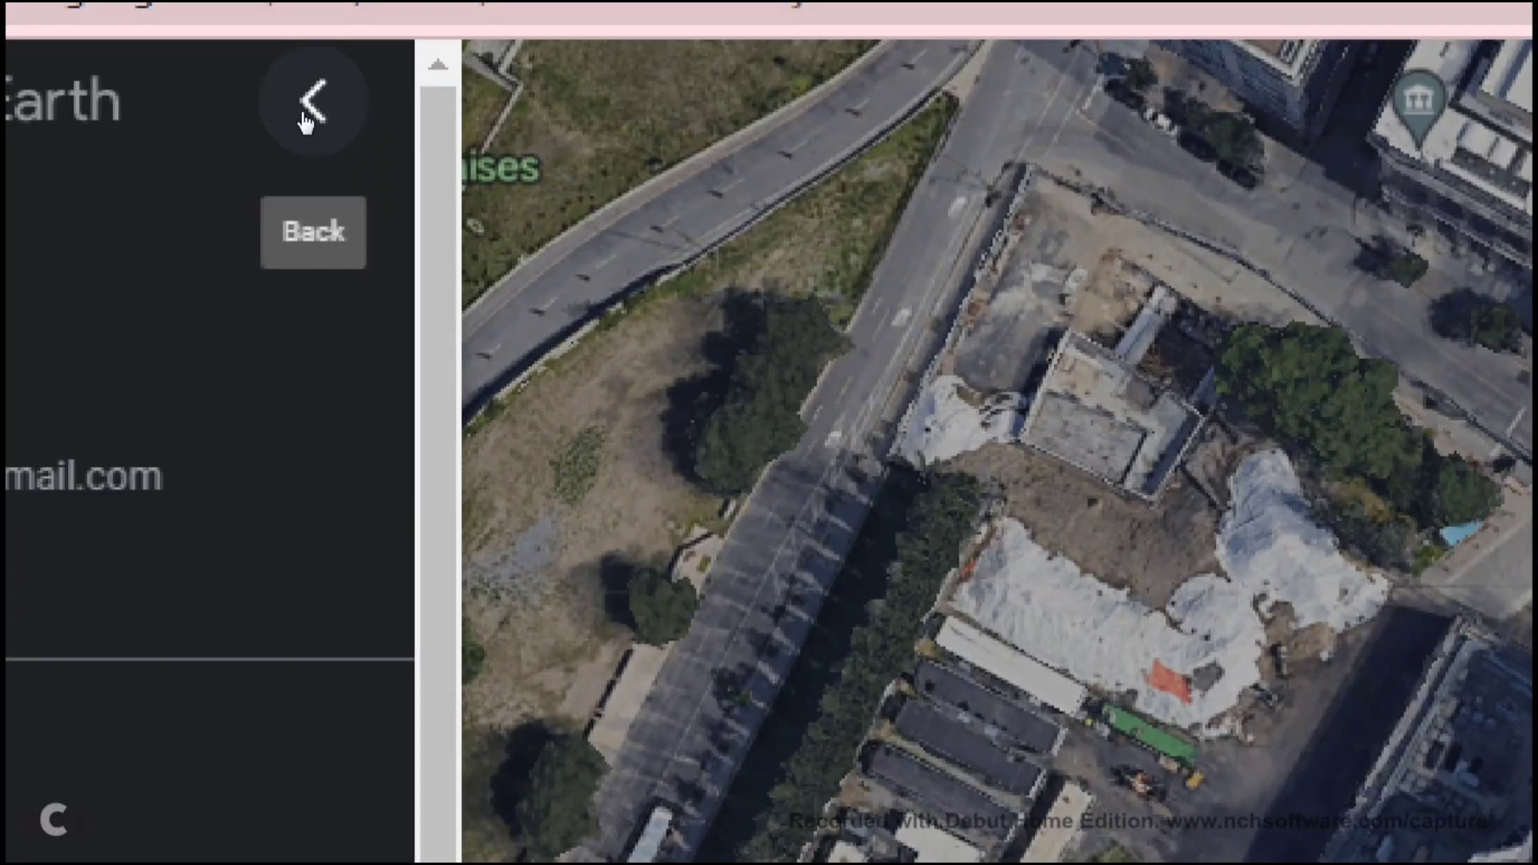
click(302, 118)
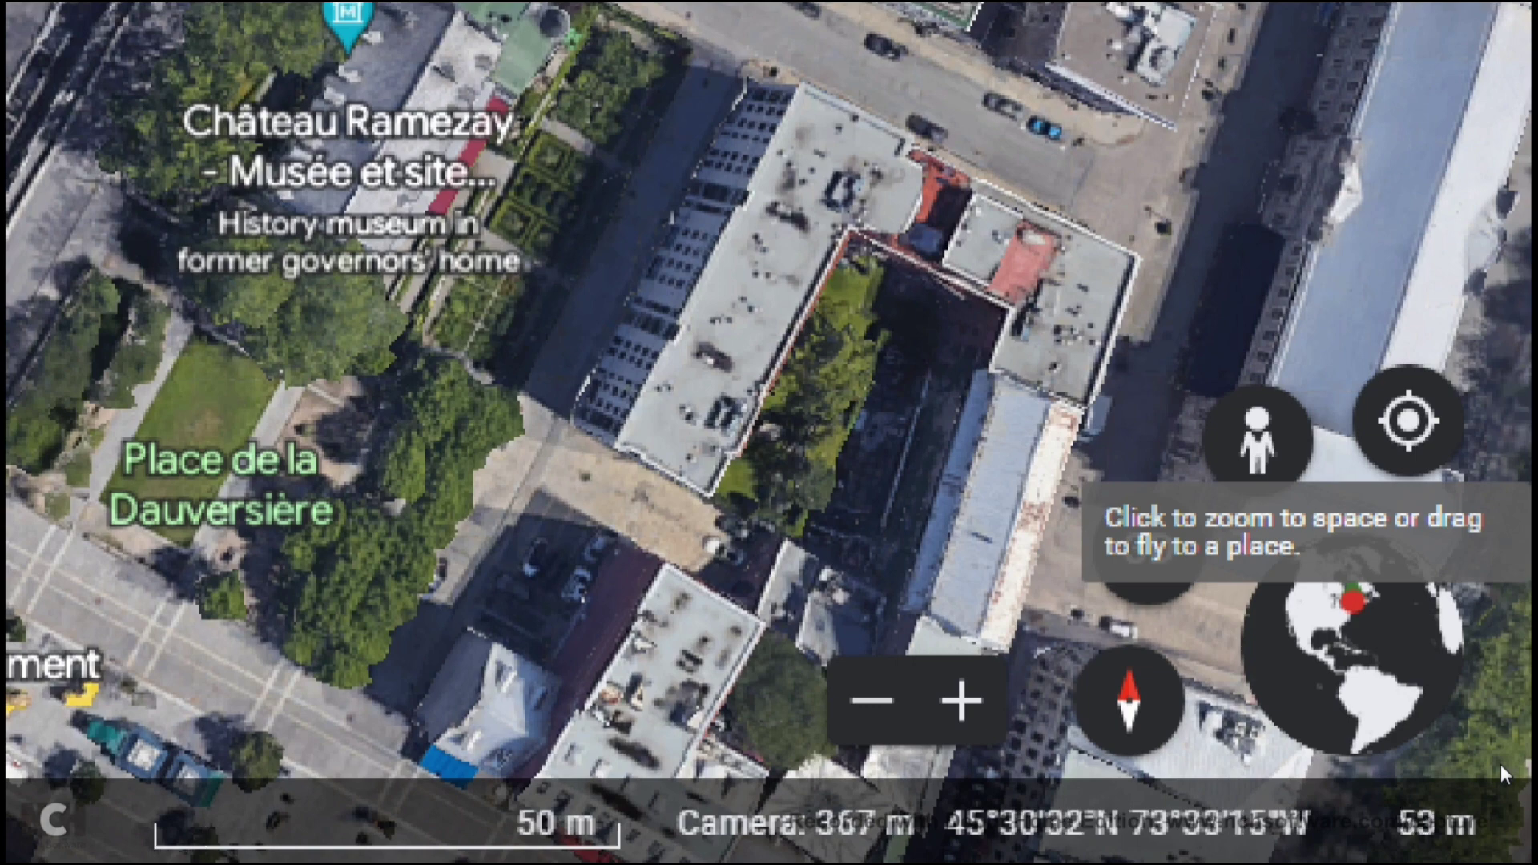
Fly the map to northern South America with the overview globe, and allow location access for flying to the current location.
click(1442, 725)
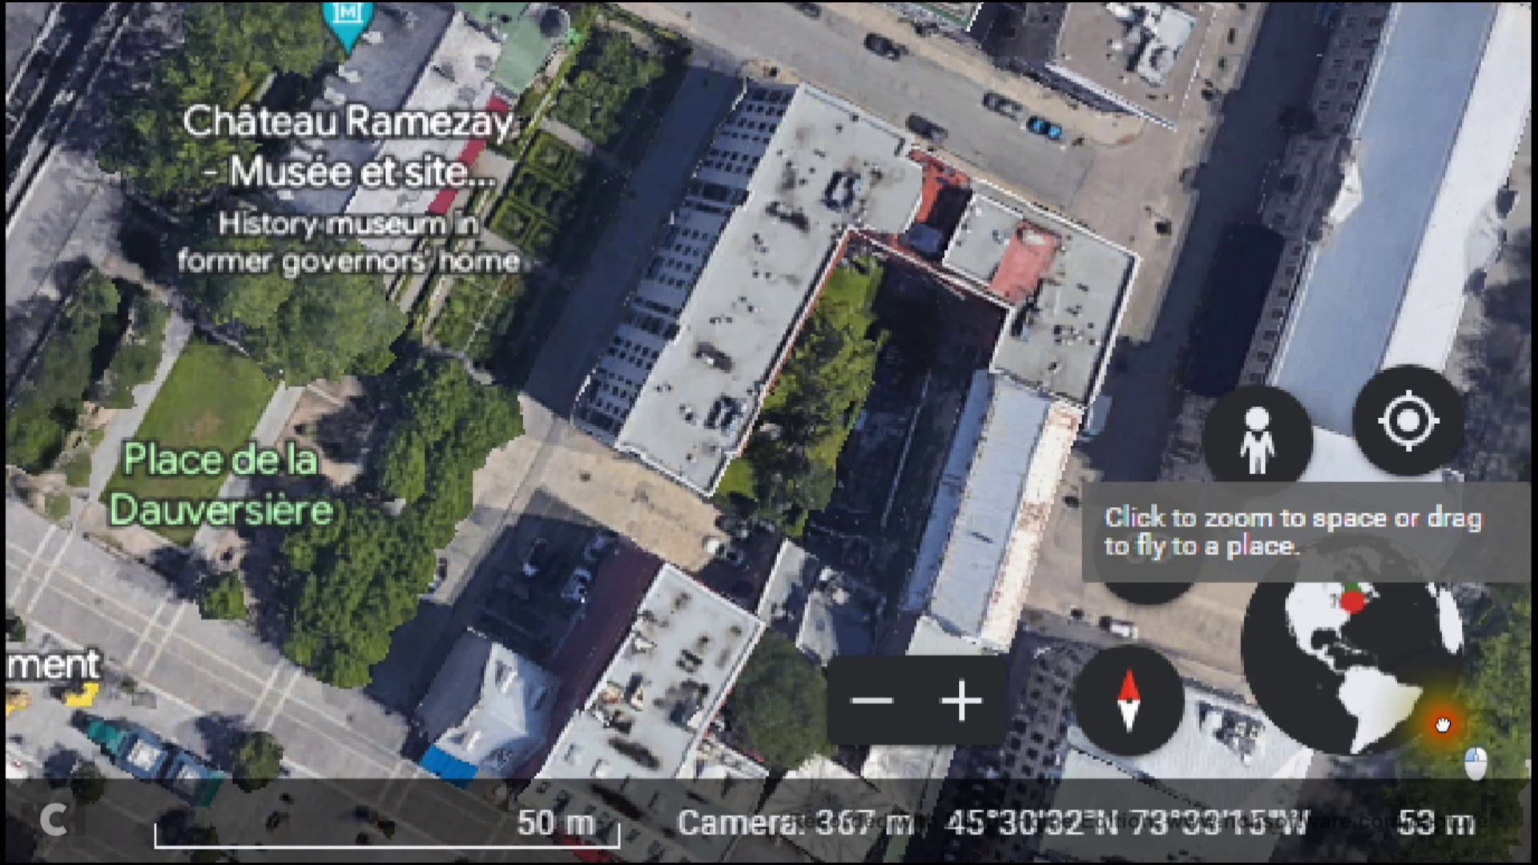
mouse_move(1441, 724)
mouse_down()
mouse_move(1460, 733)
mouse_move(1432, 708)
mouse_up()
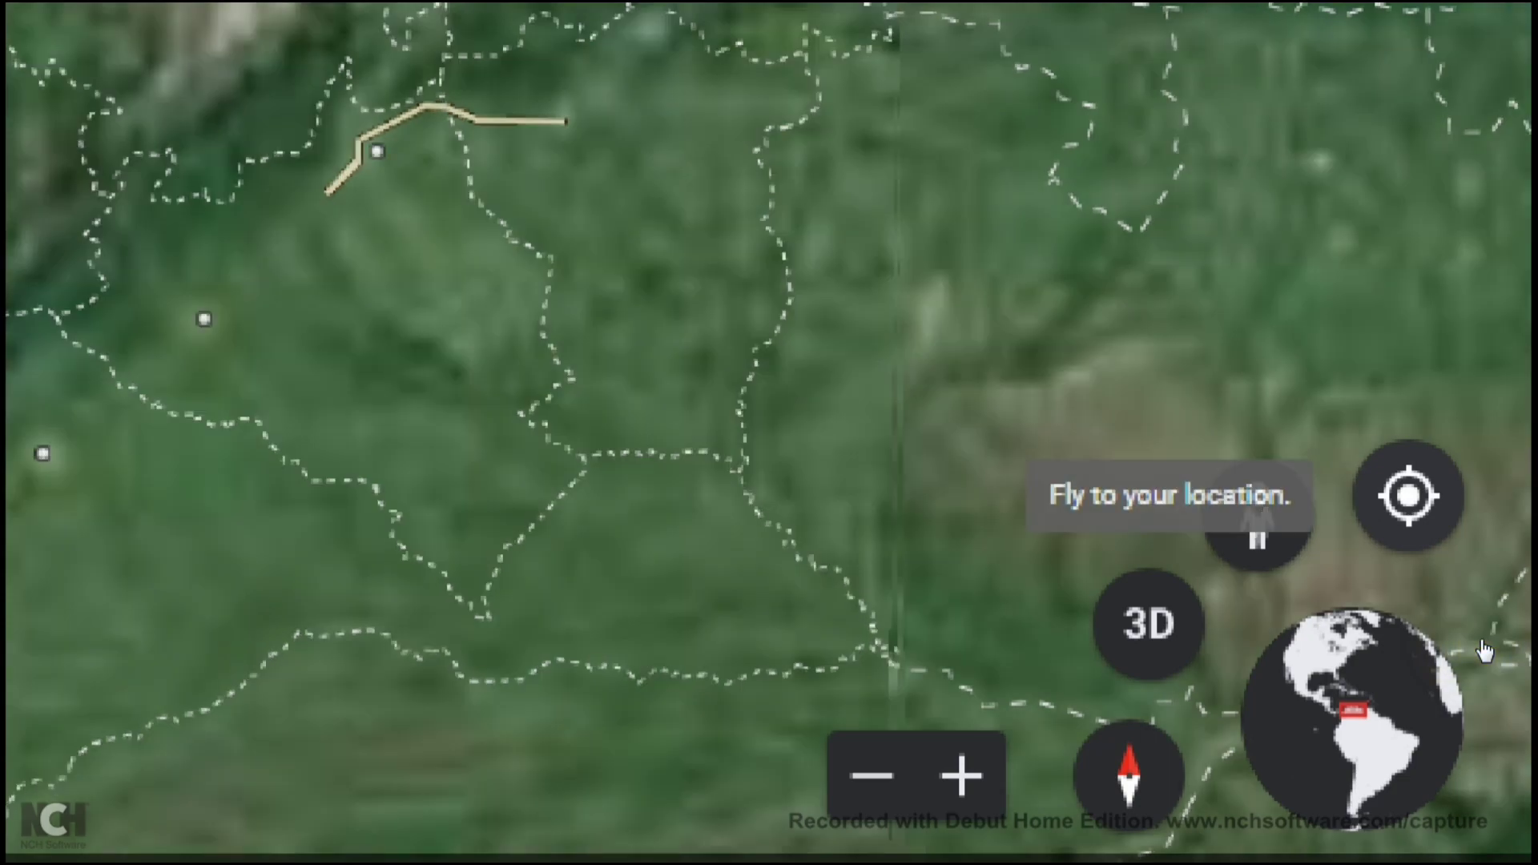
click(1407, 495)
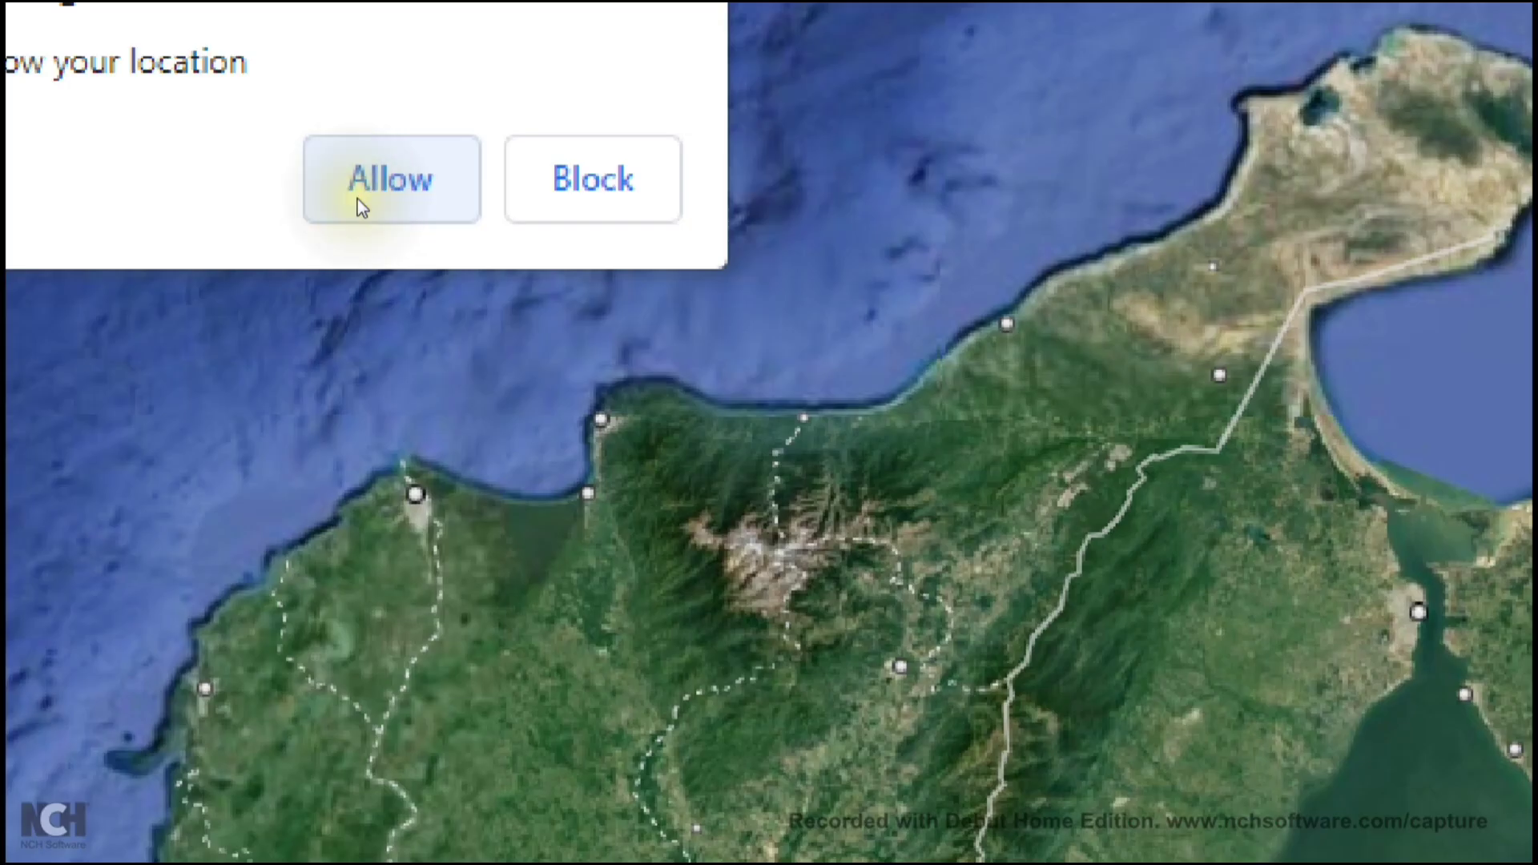
click(408, 193)
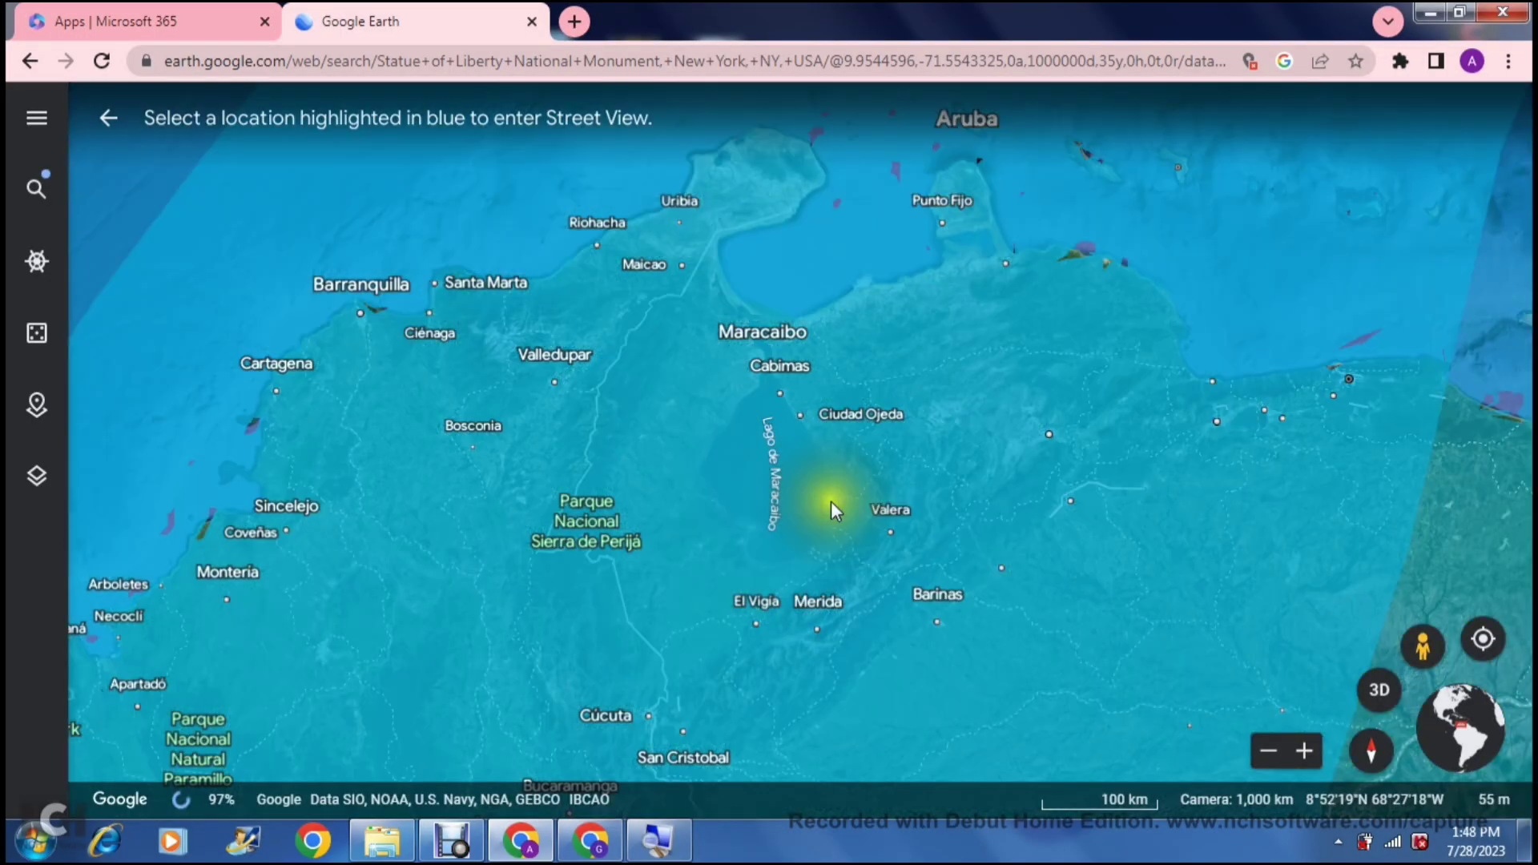
View the Street View coverage around Lake Maracaibo, and leave the Street View selection.
click(935, 451)
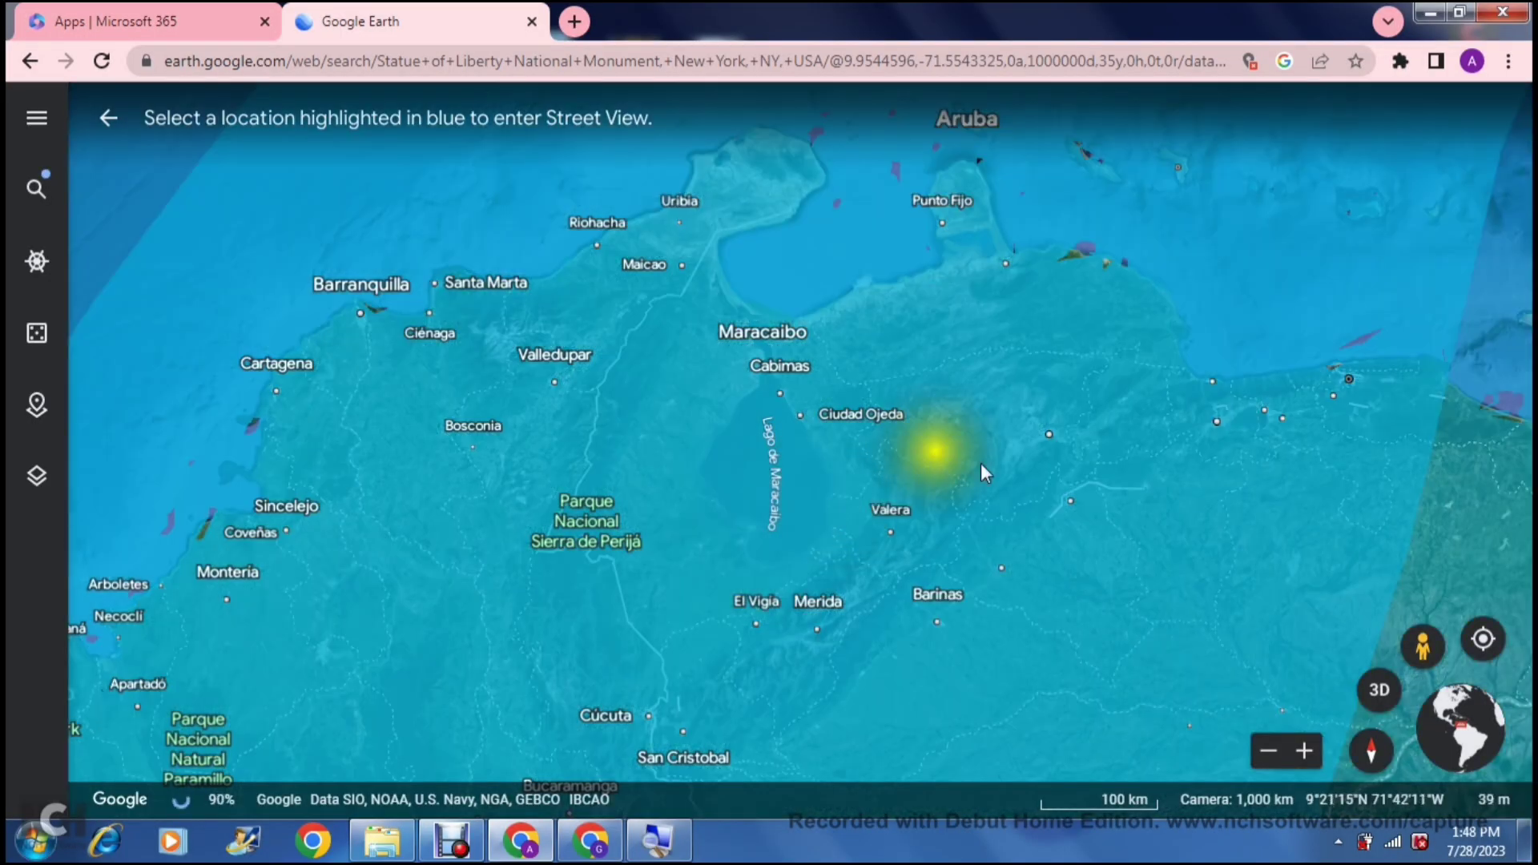
click(980, 463)
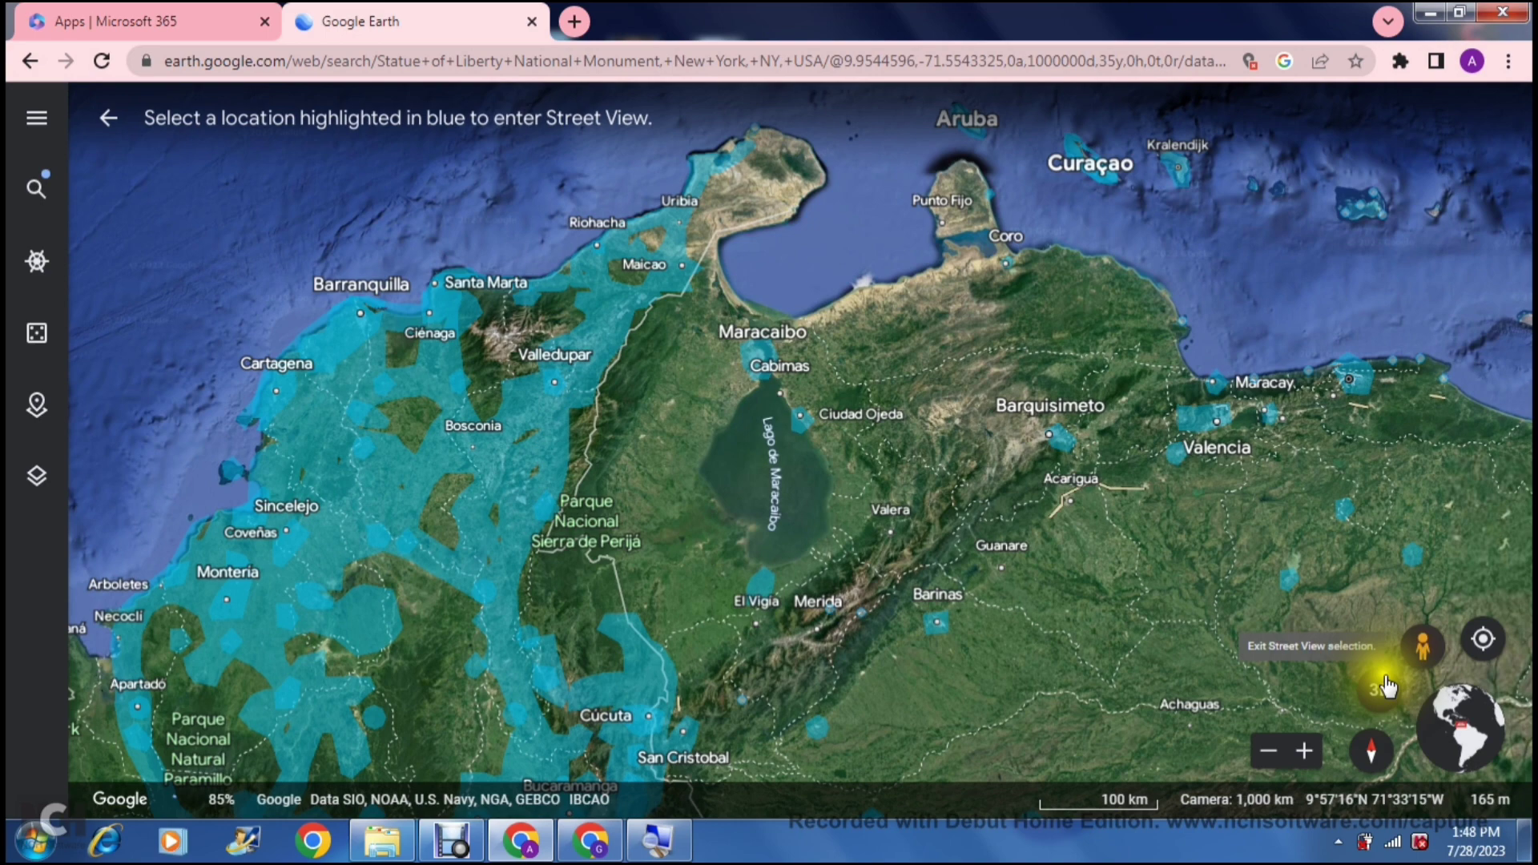
key(Escape)
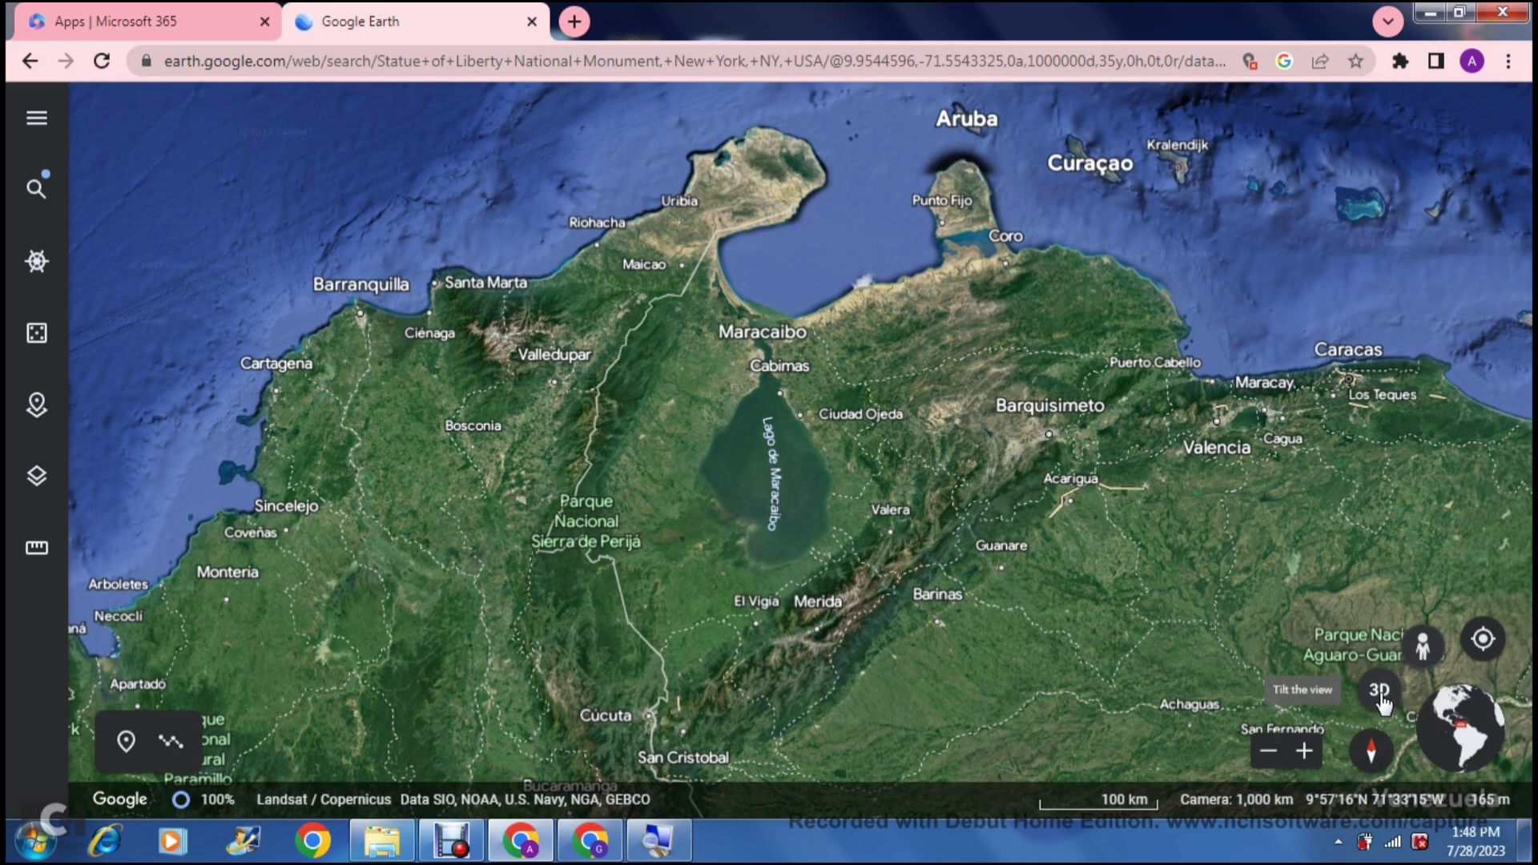
click(1377, 754)
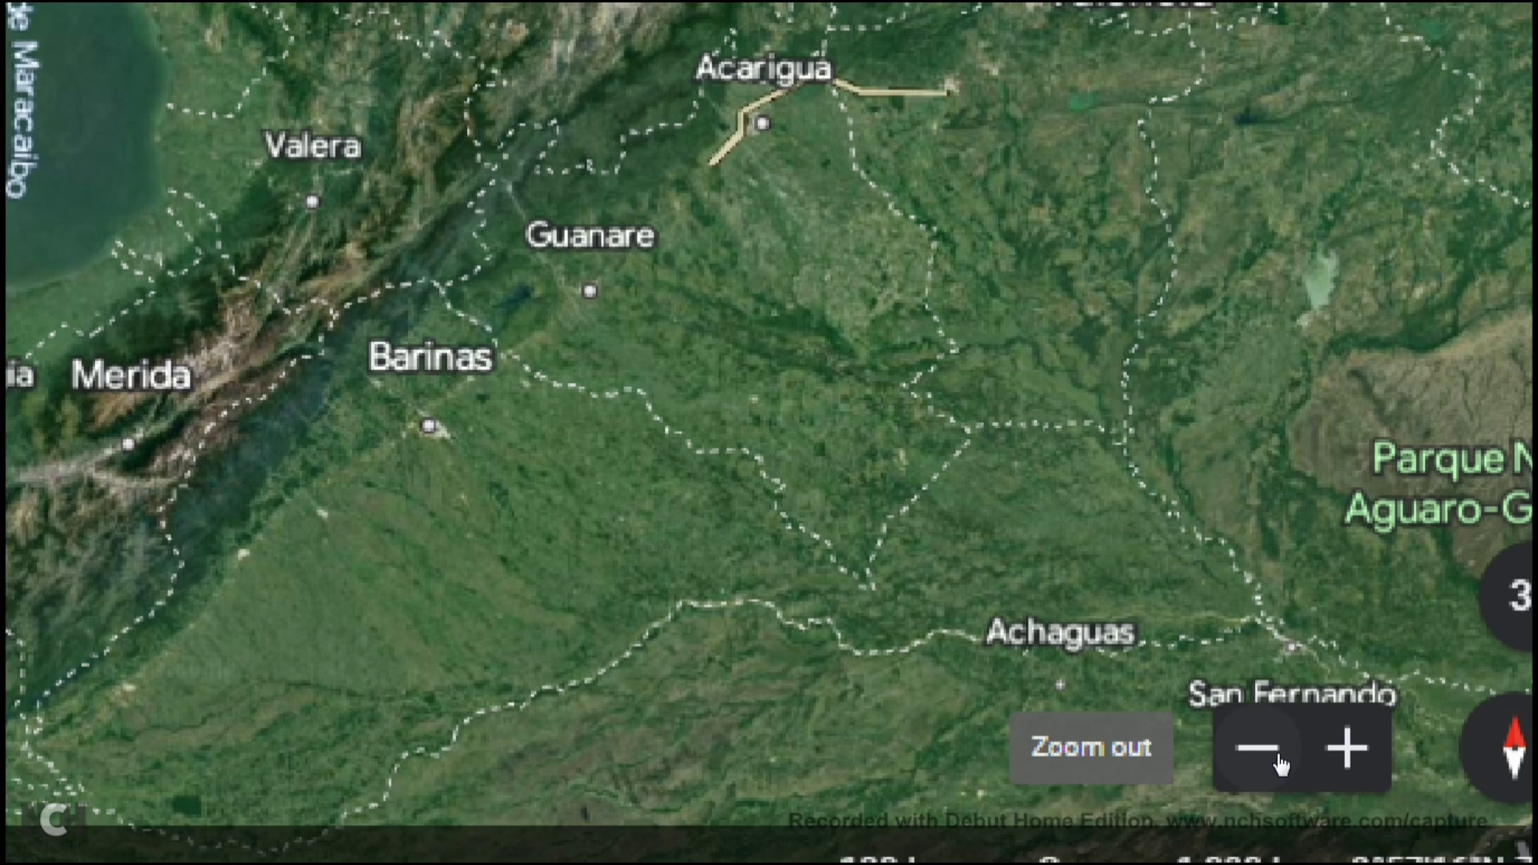
click(1278, 761)
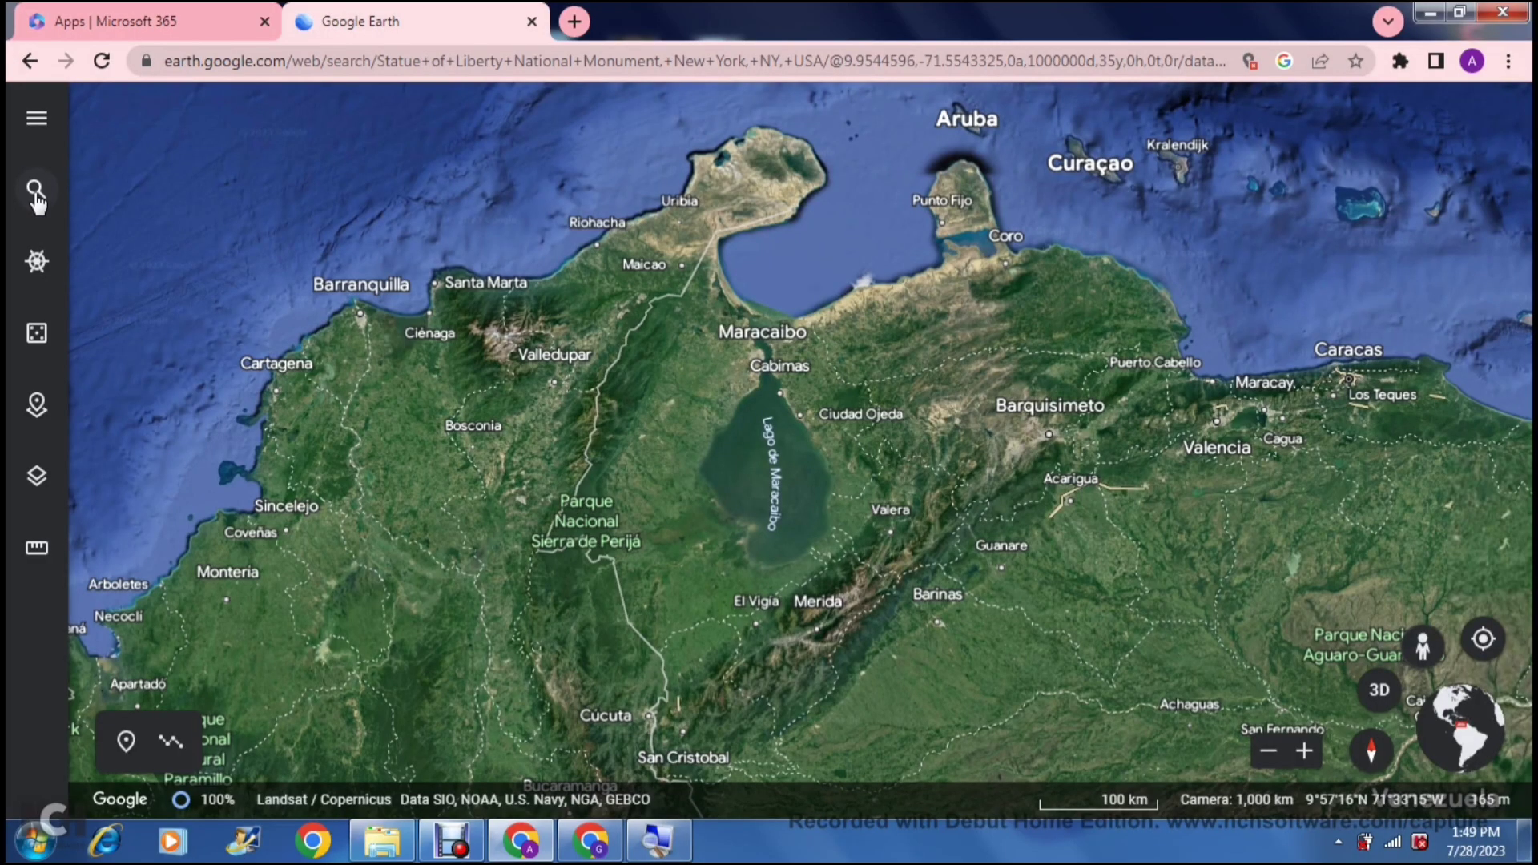
Clear the Statue of Liberty search, search for "T" and fly to the suggested place Texas, USA.
click(35, 195)
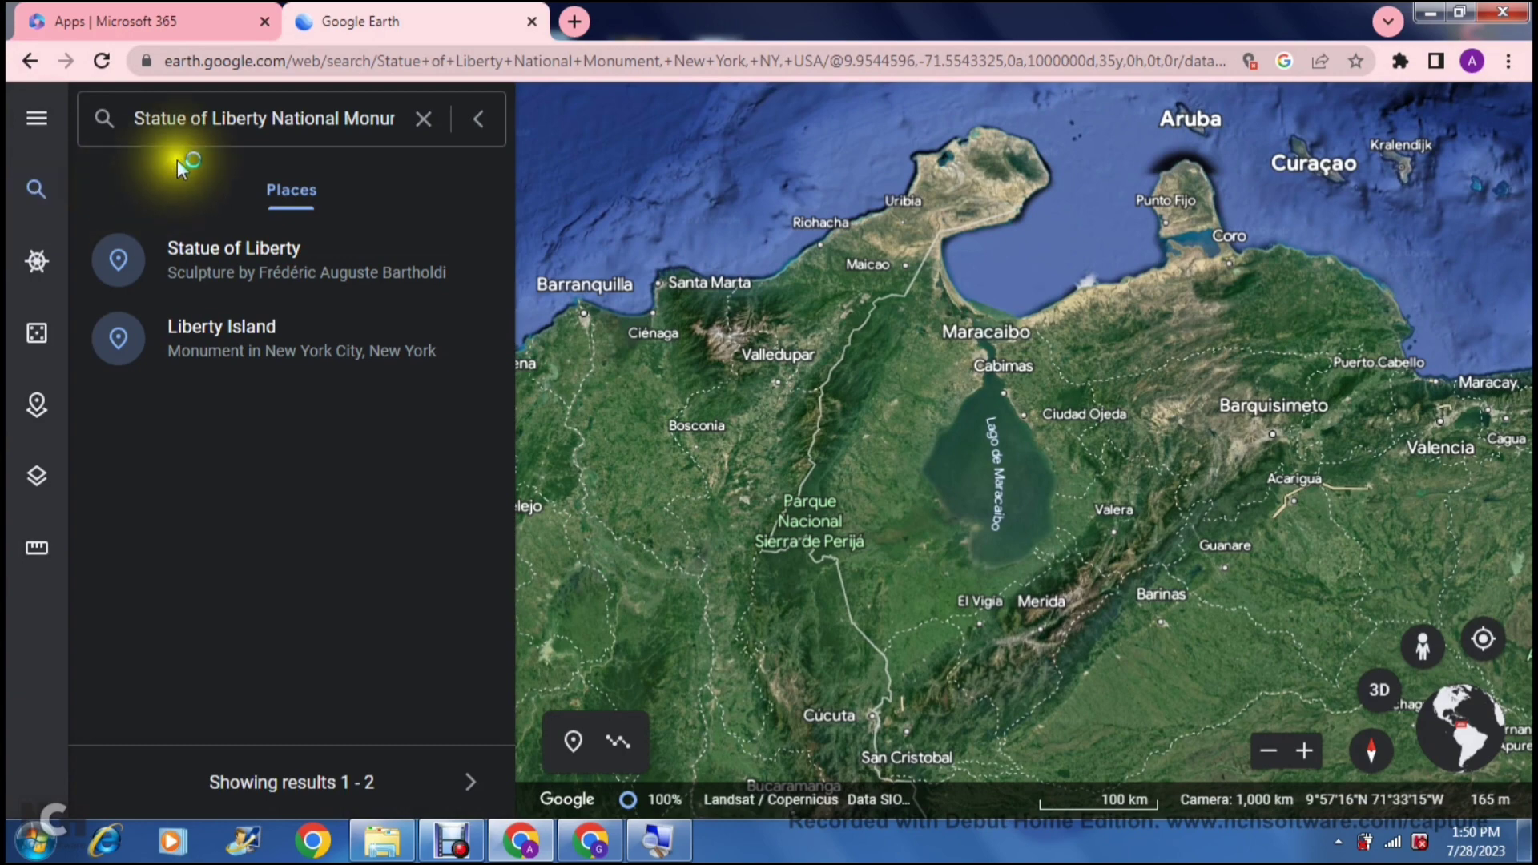
click(422, 120)
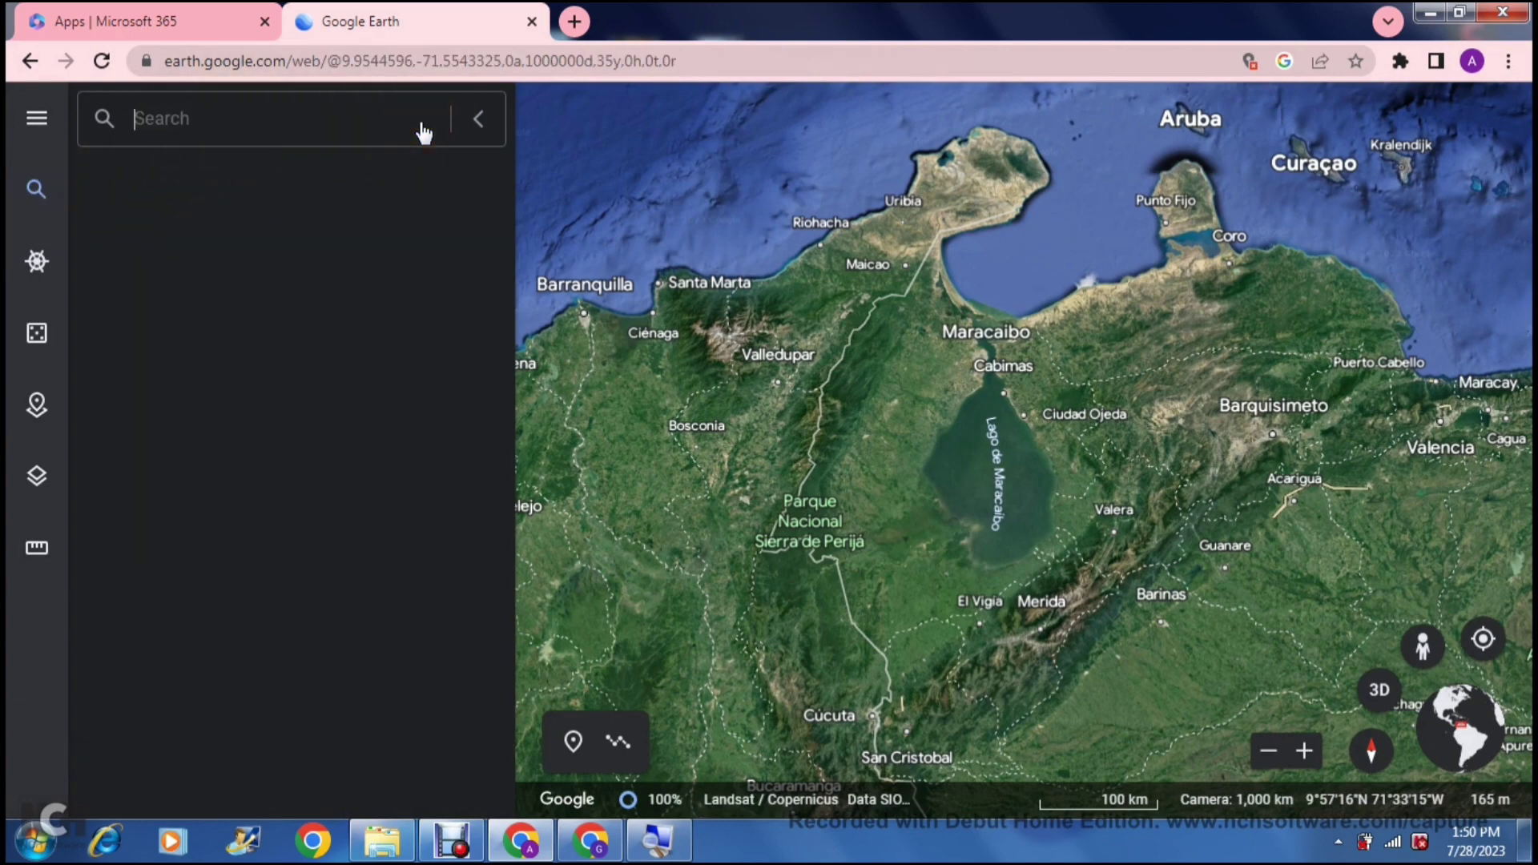
click(316, 112)
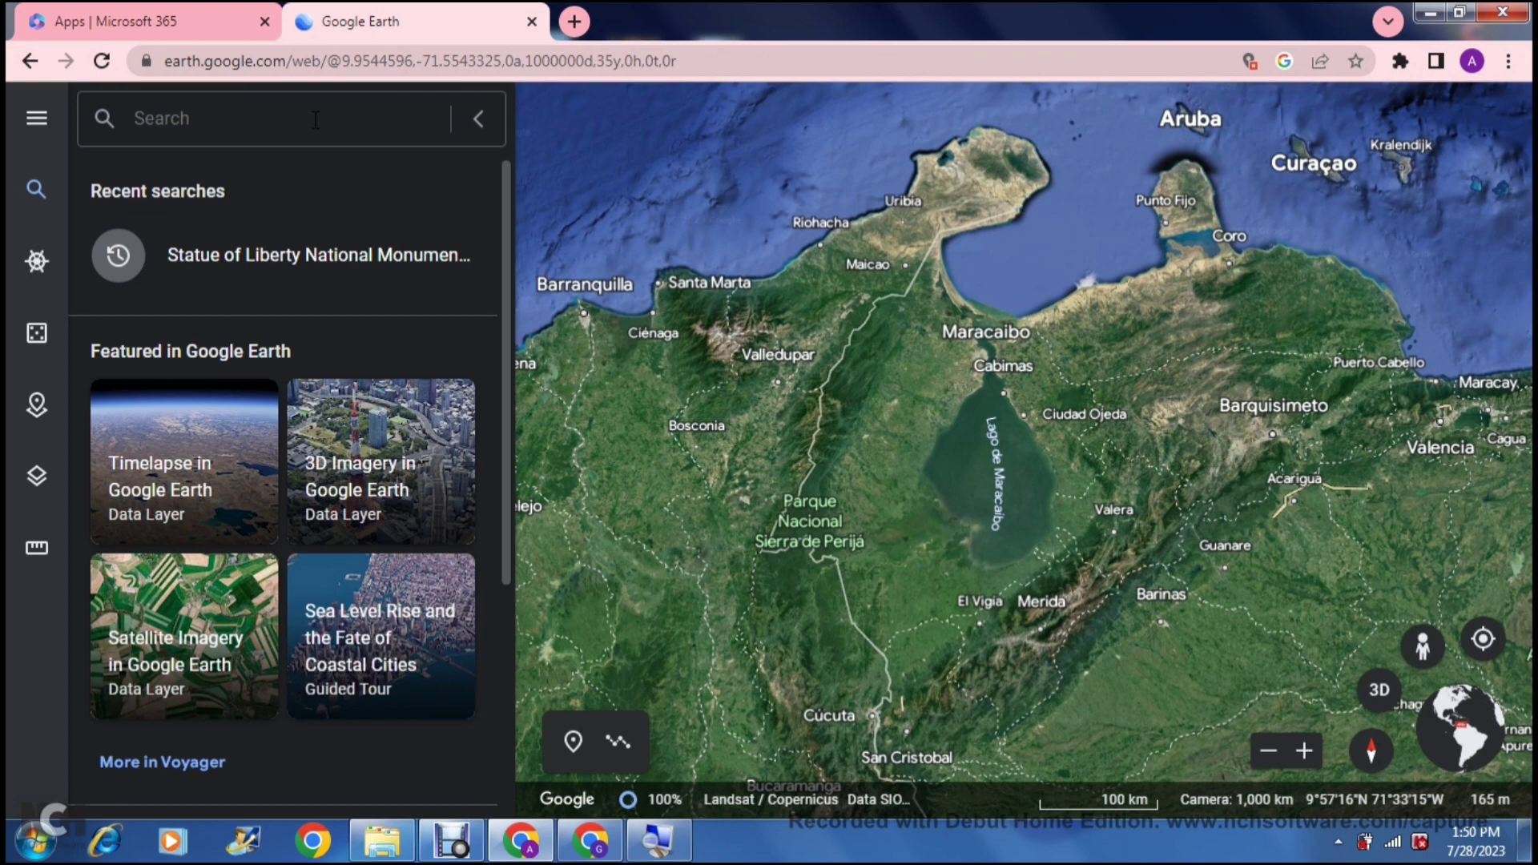
text(T)
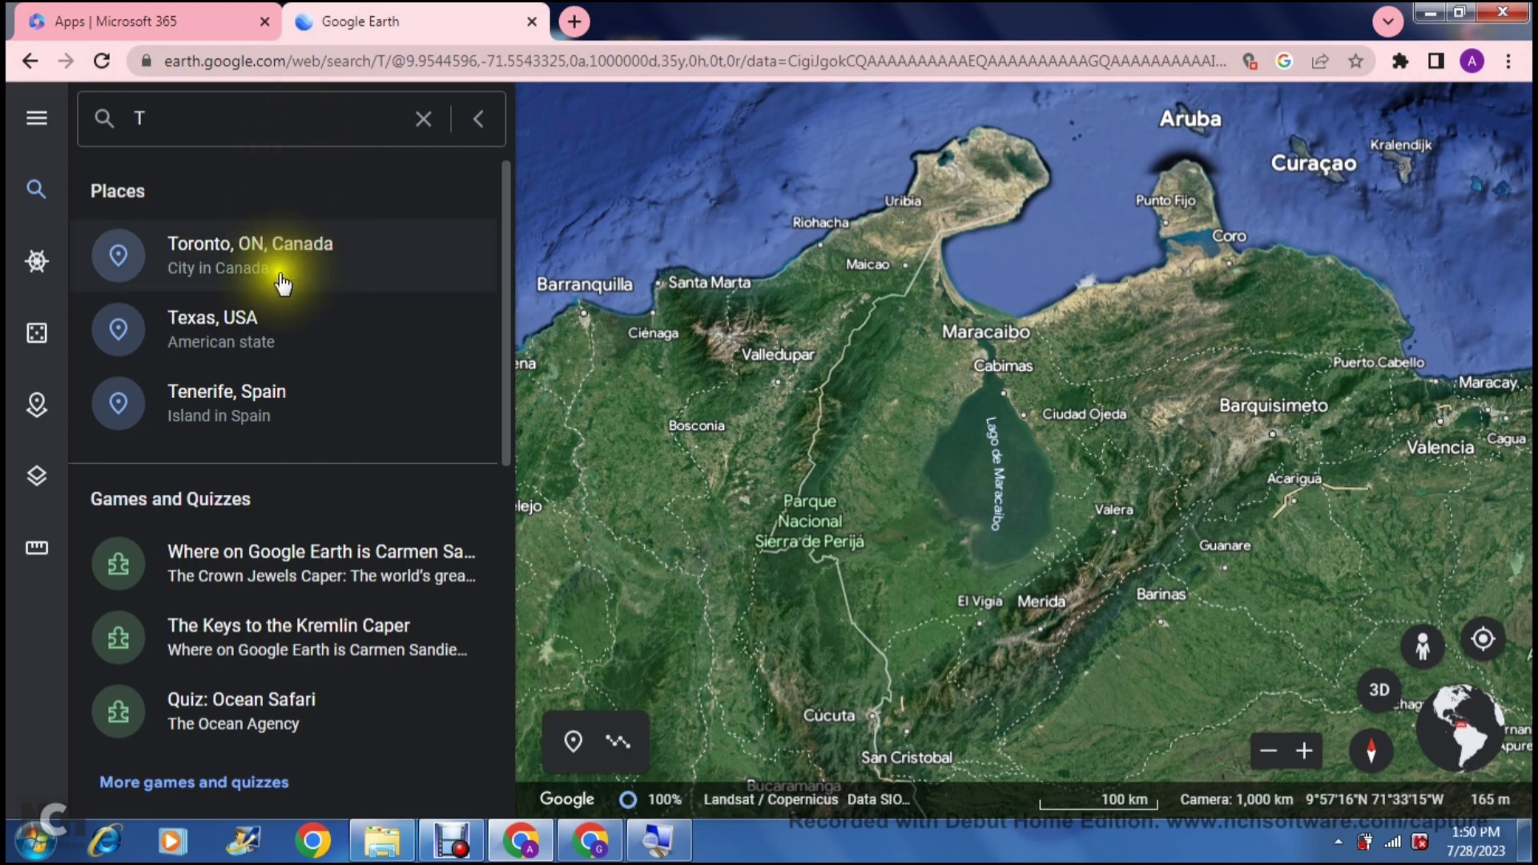
click(285, 337)
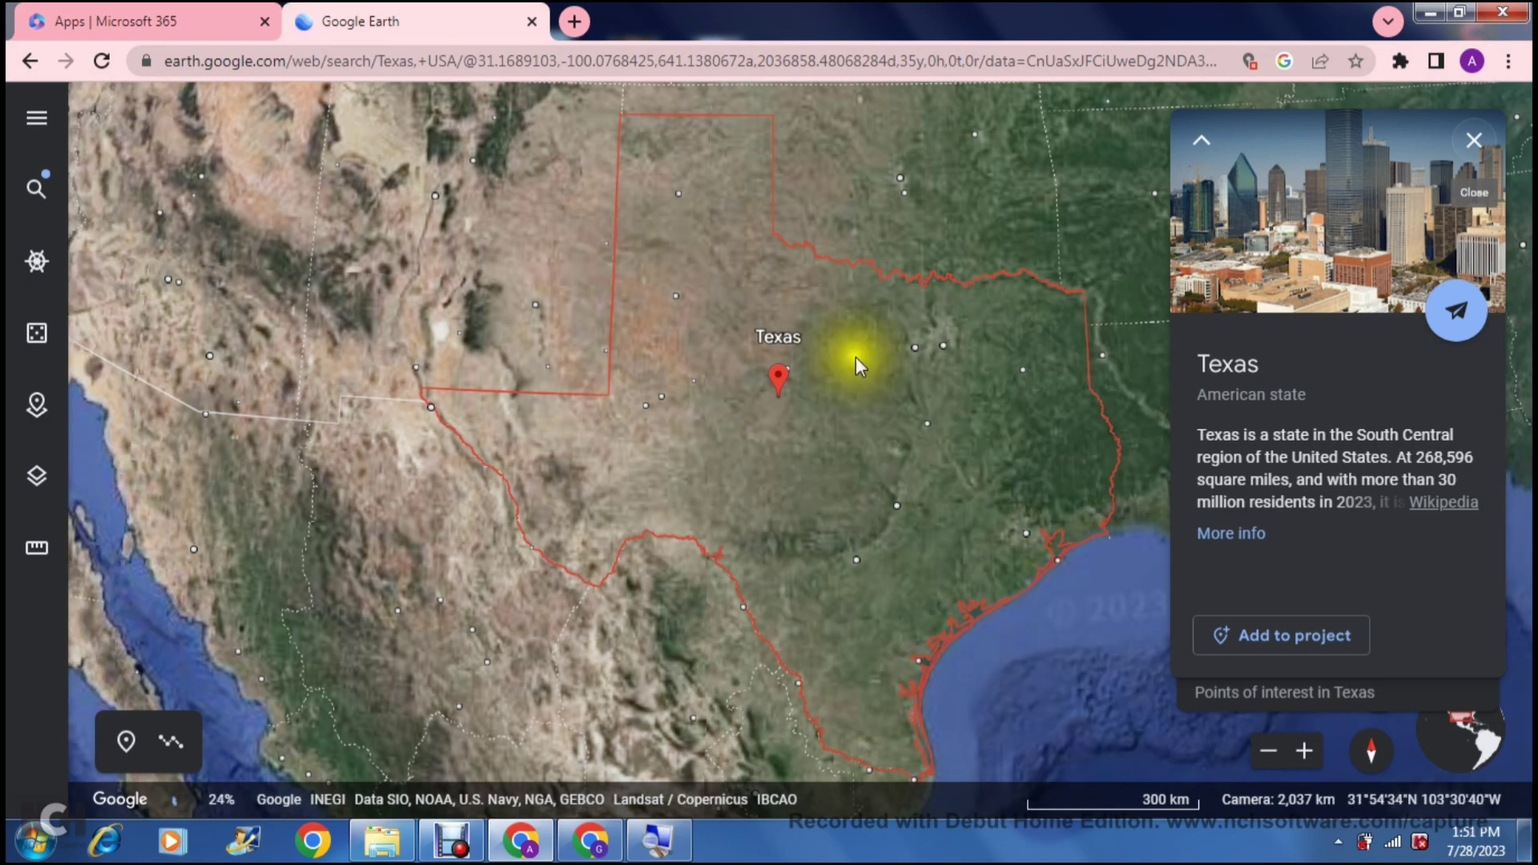
Select the city of Fort Worth on the Texas map to bring up its place information.
click(917, 350)
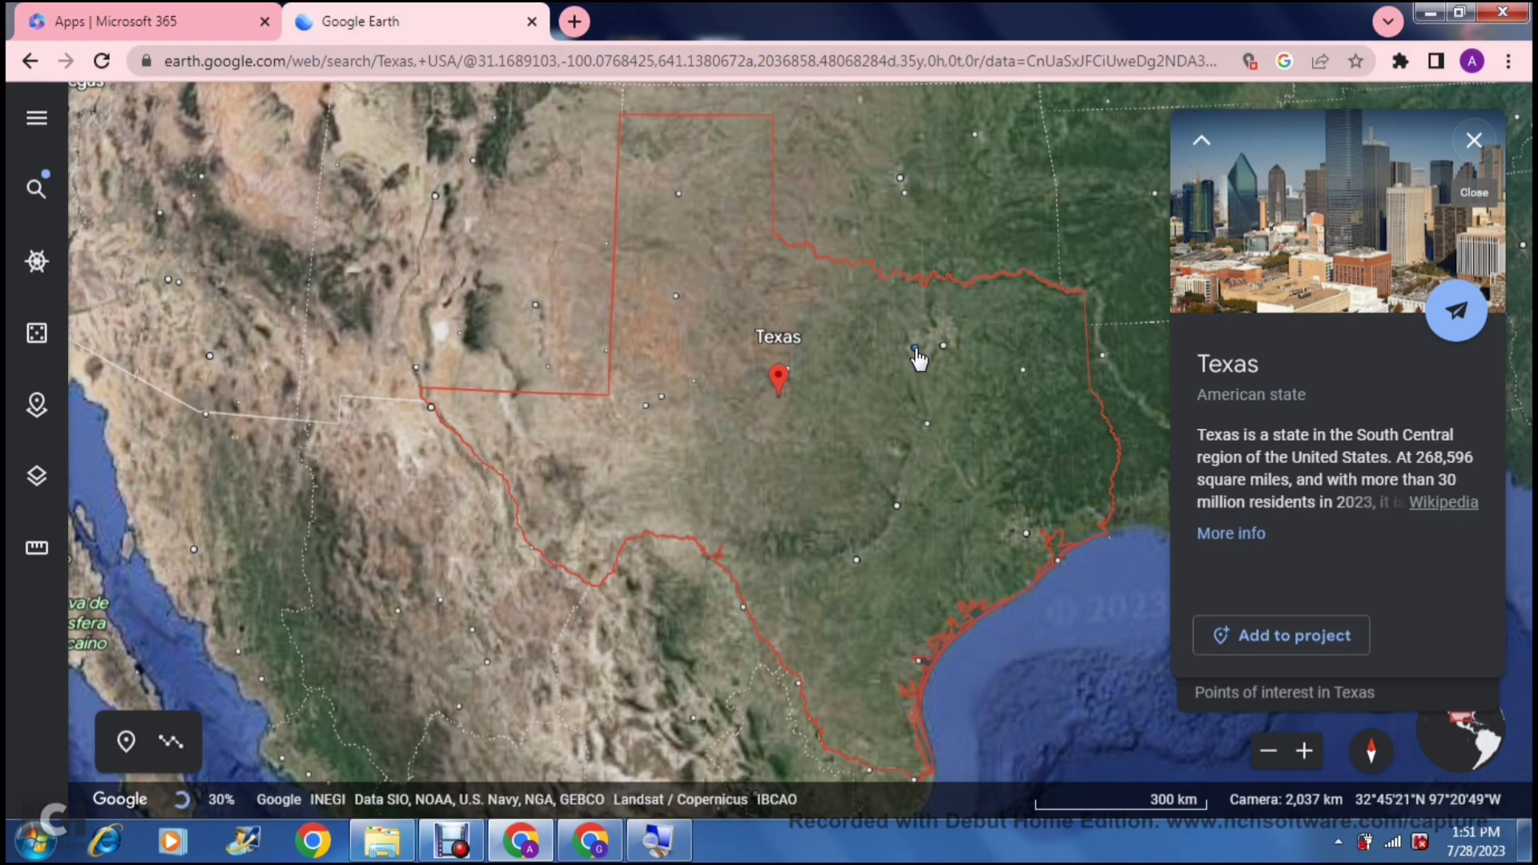
click(916, 351)
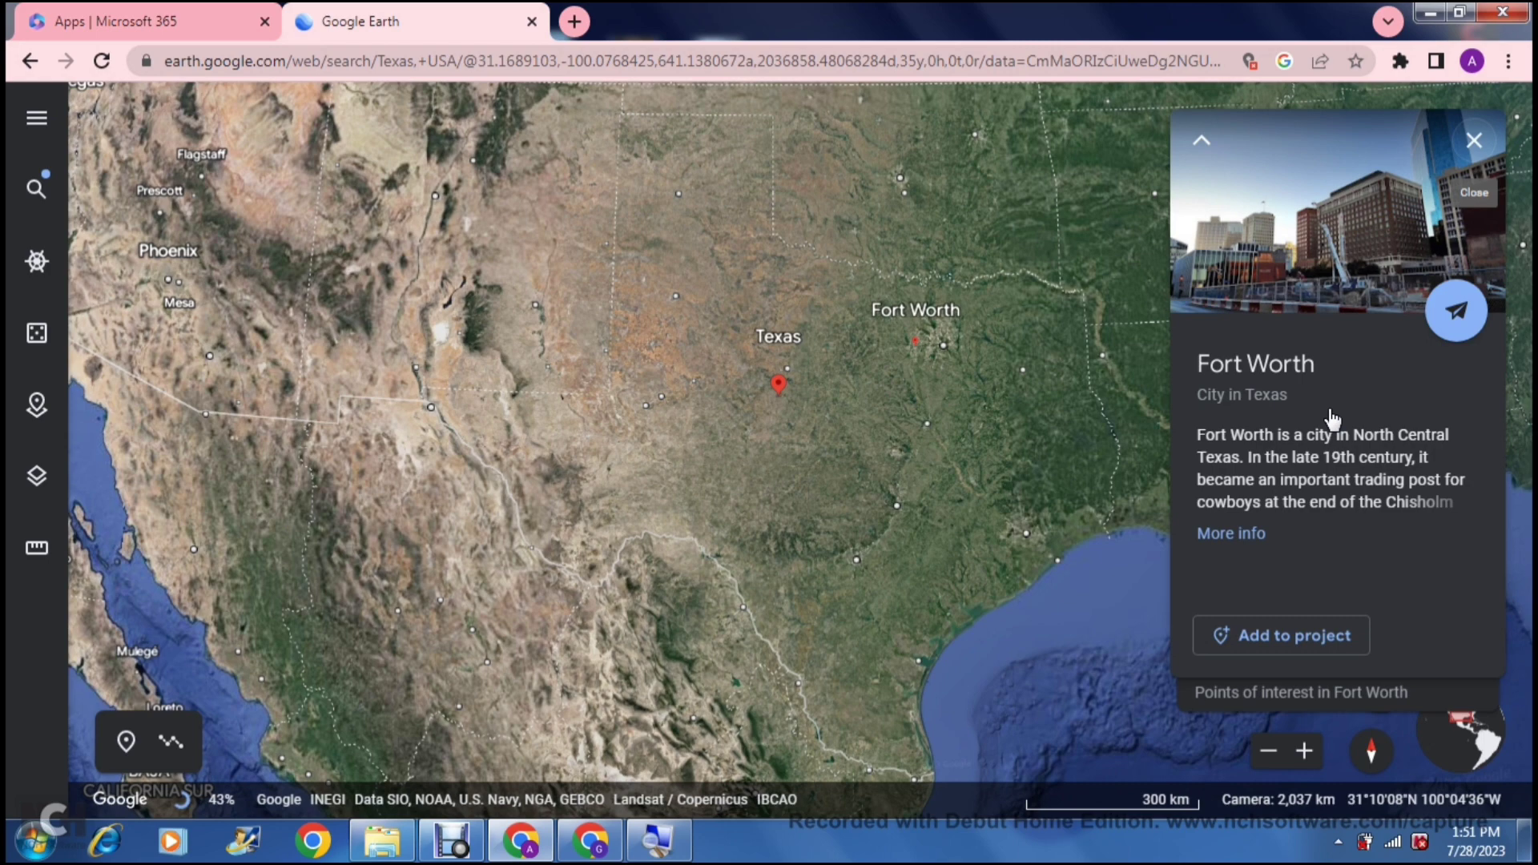
click(1314, 558)
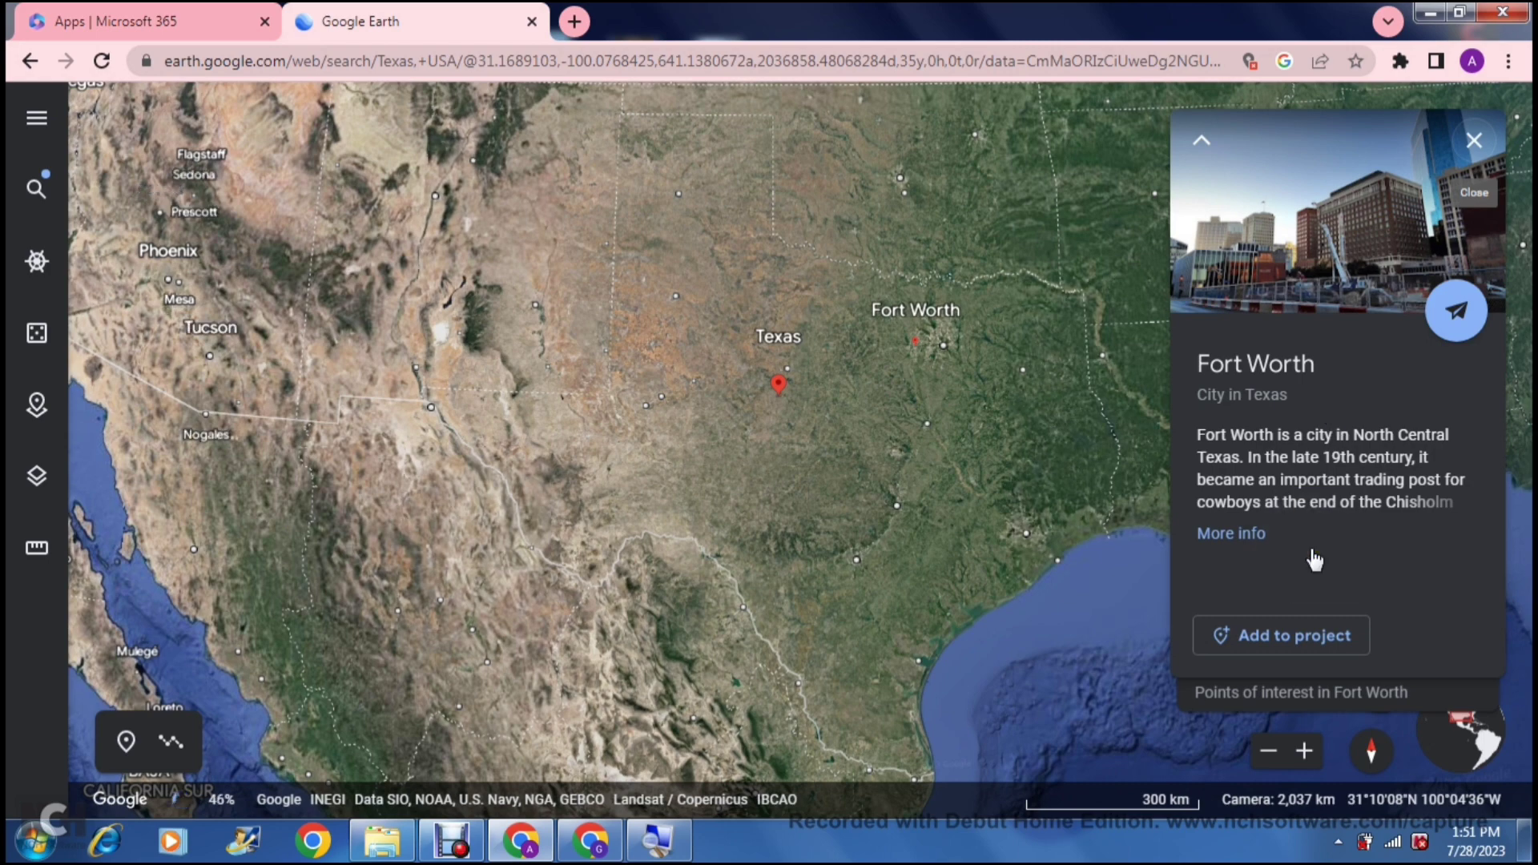
click(1230, 536)
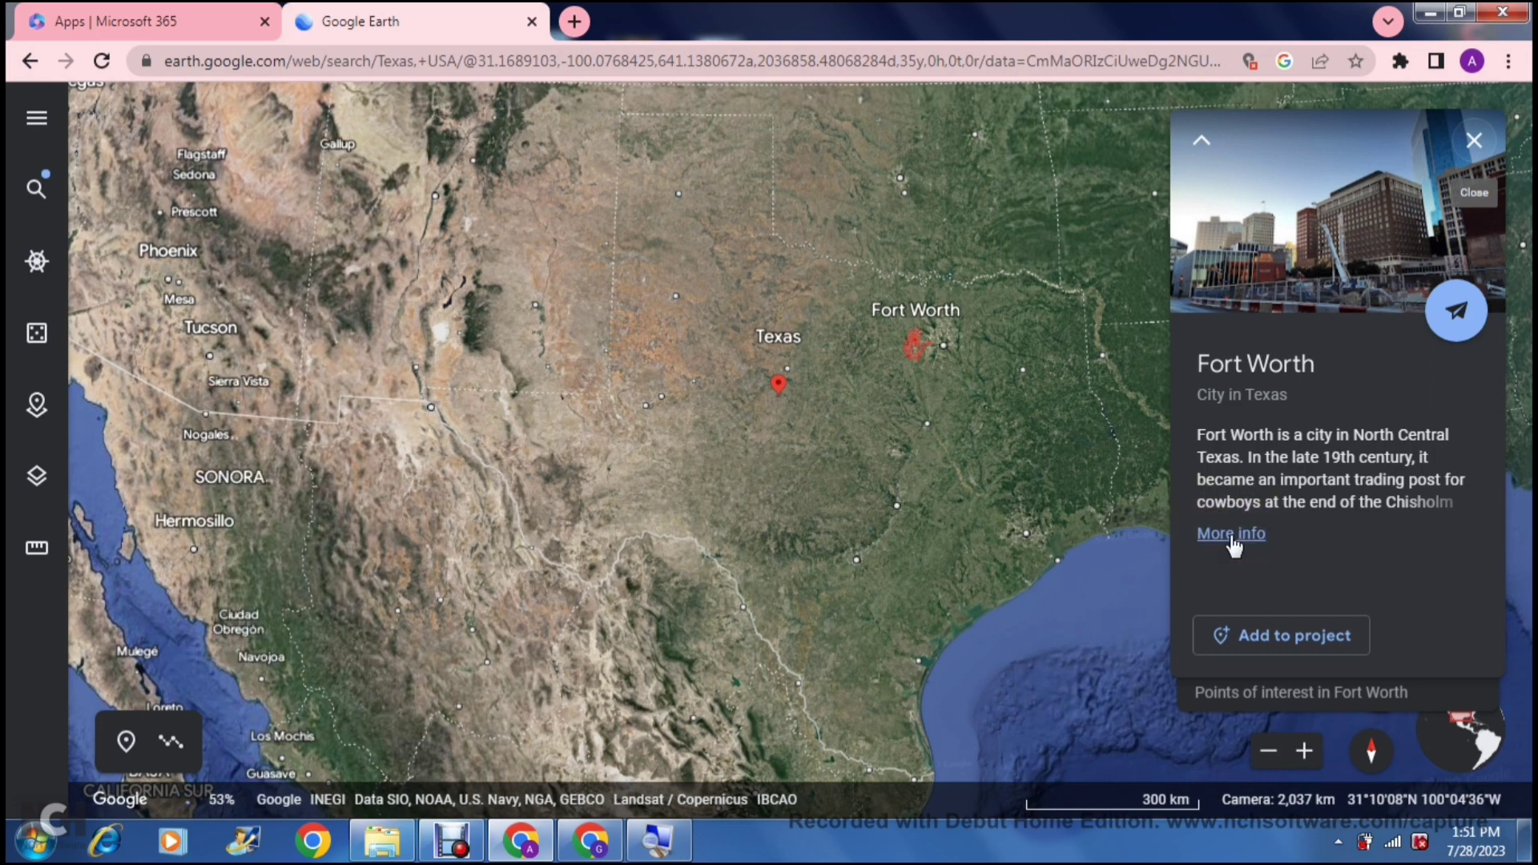
click(1267, 601)
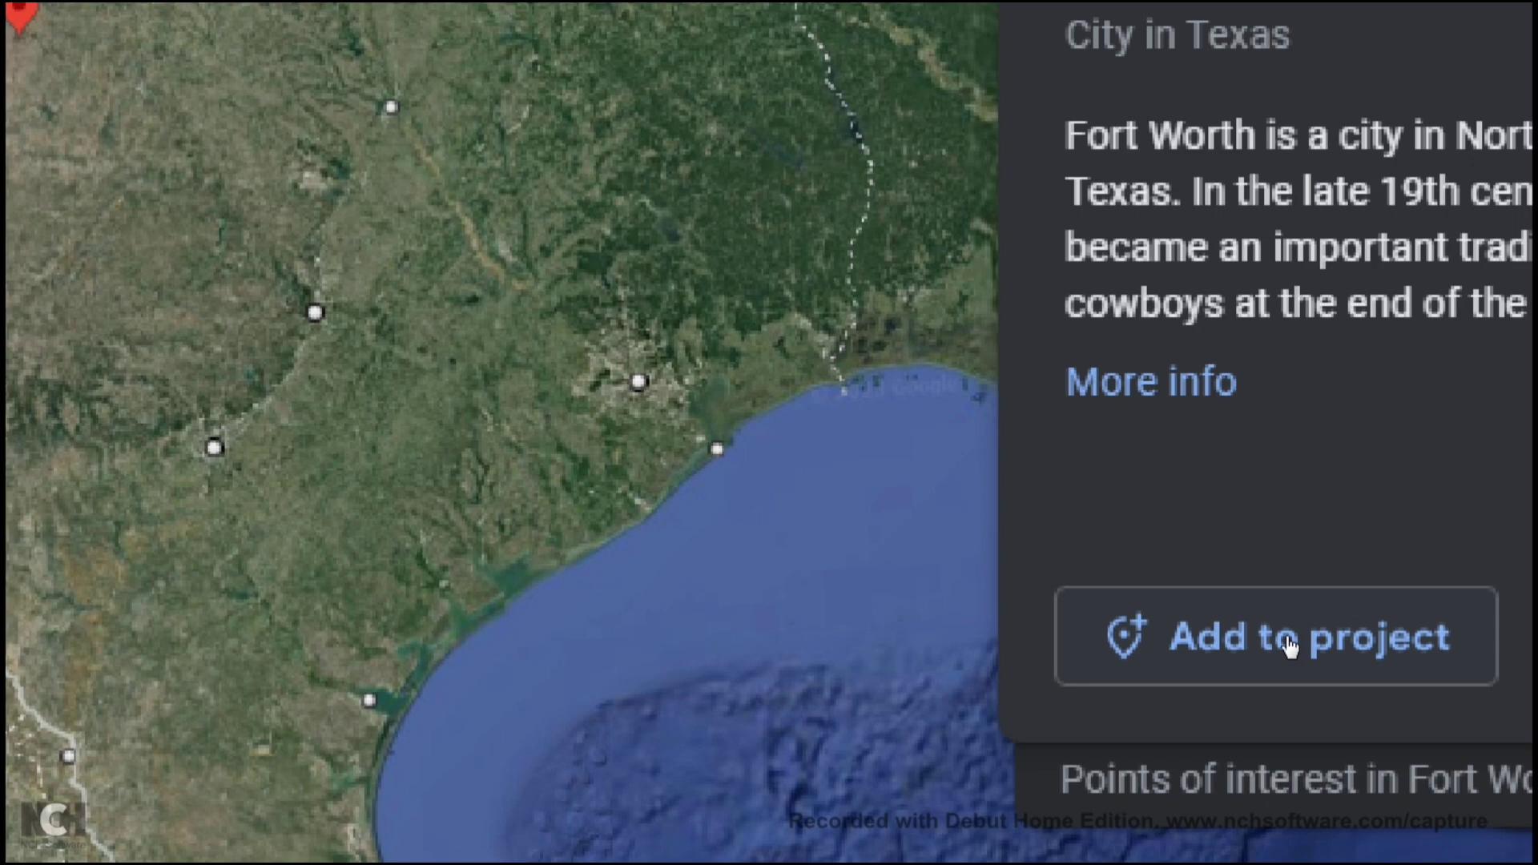
click(1289, 646)
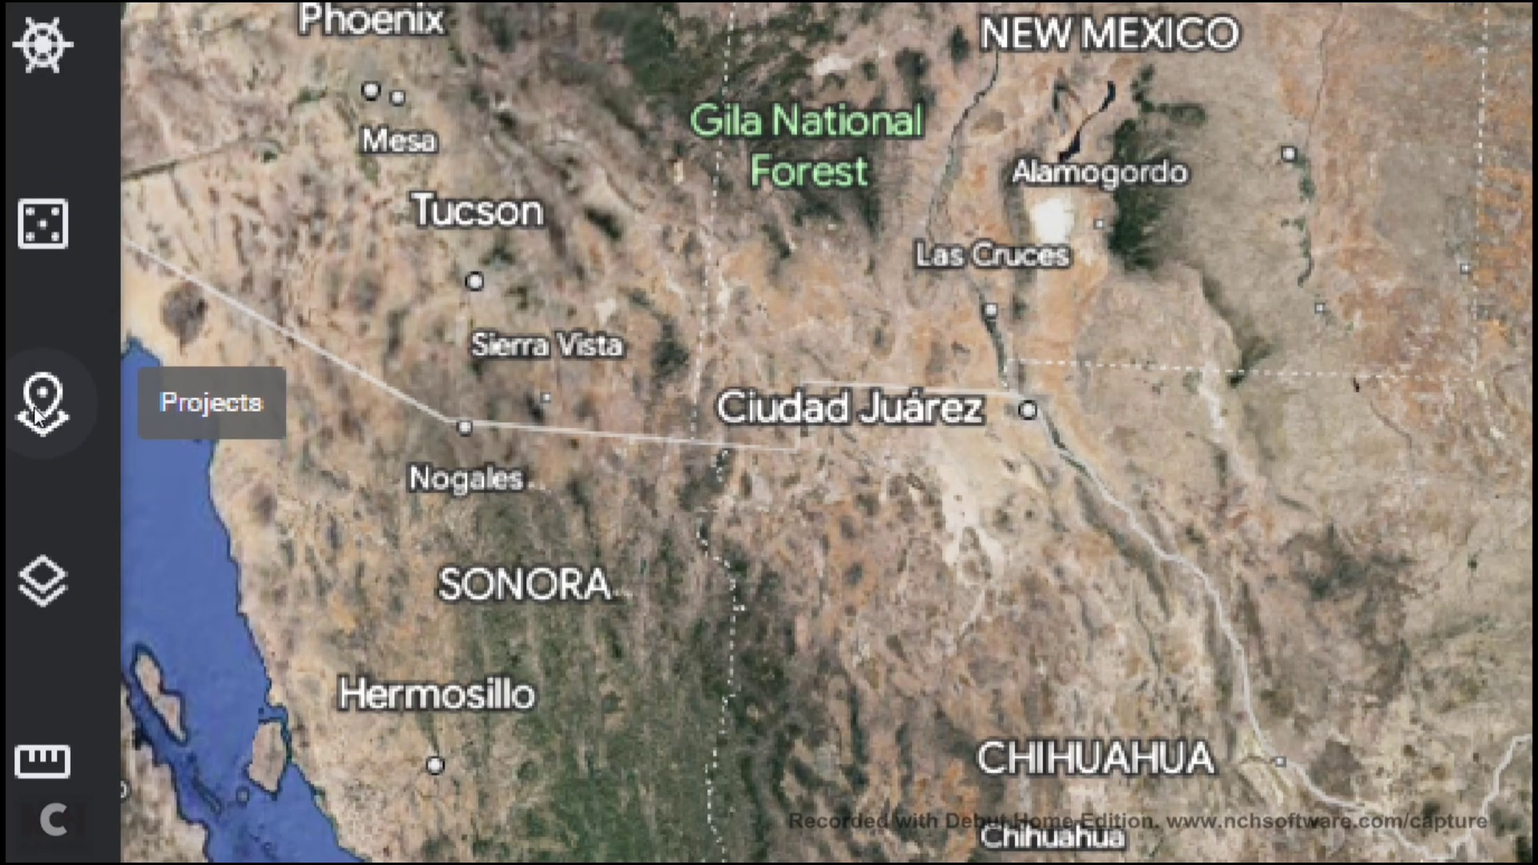
Open the projects list and create a new project in Google Drive.
click(35, 415)
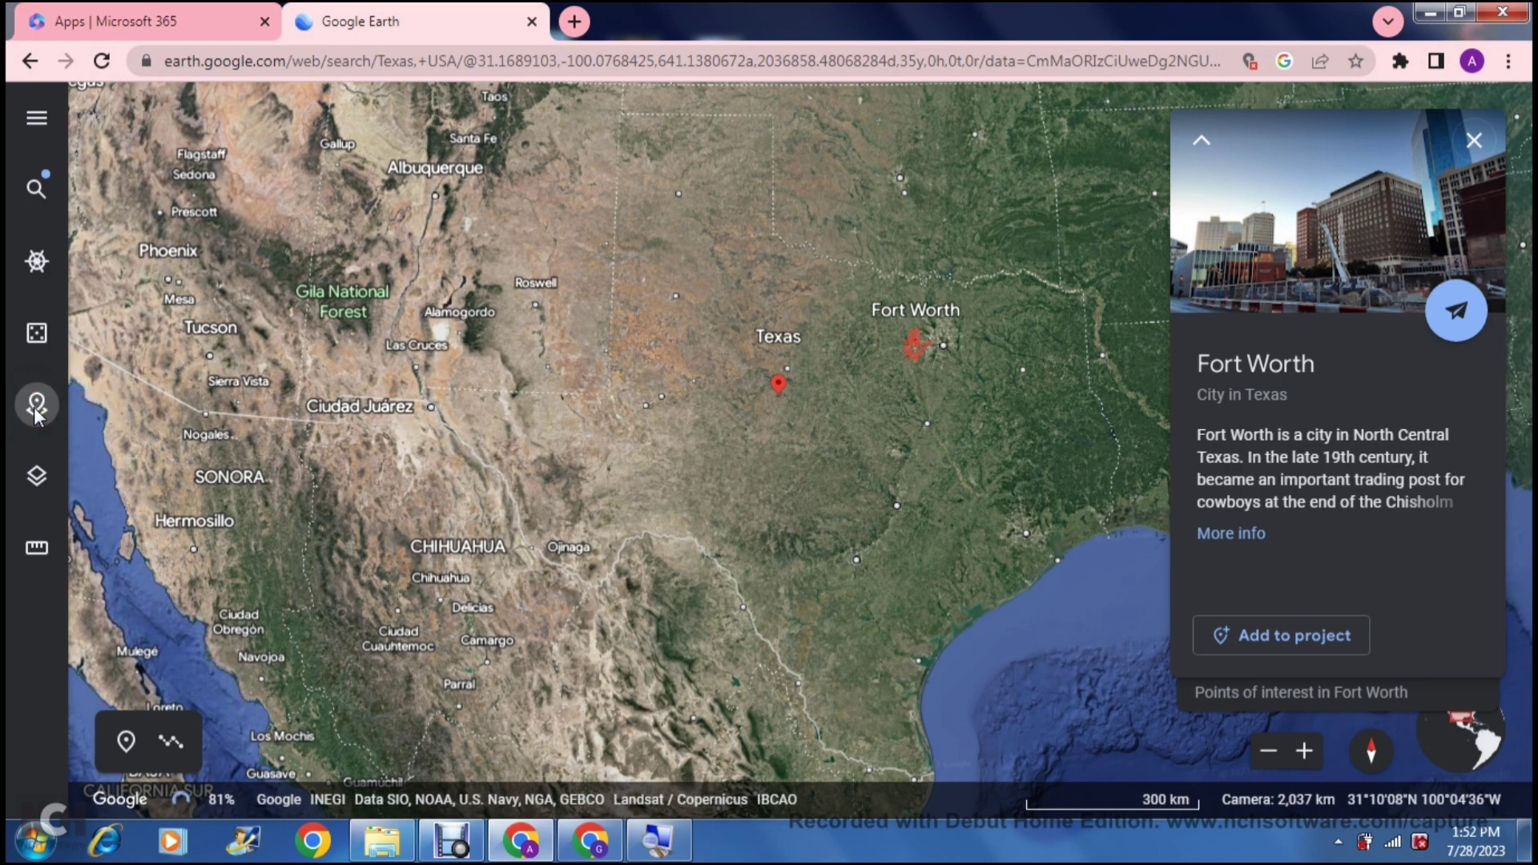
click(35, 410)
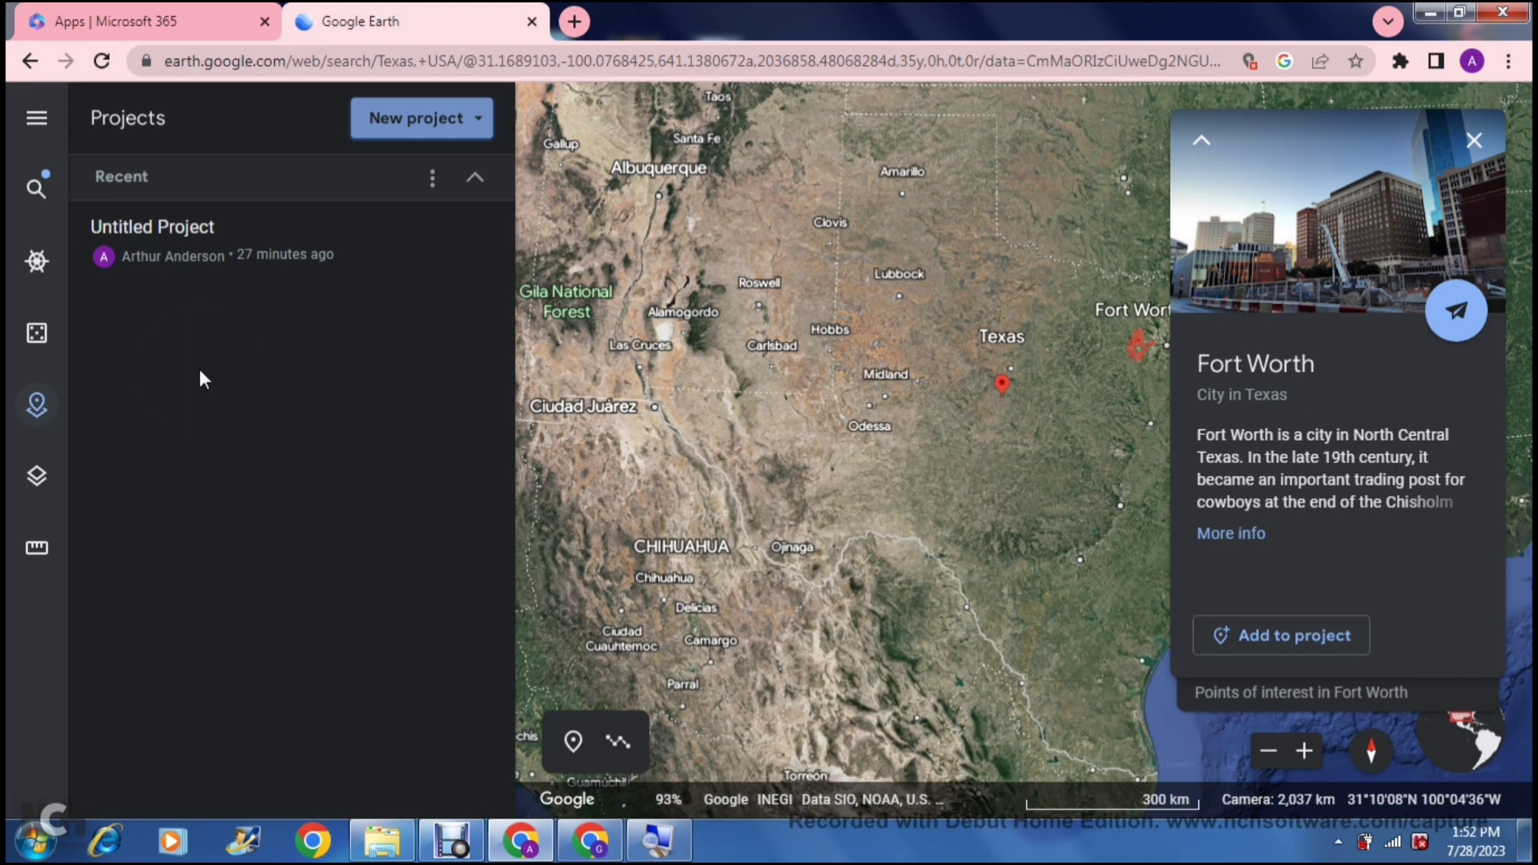
click(202, 367)
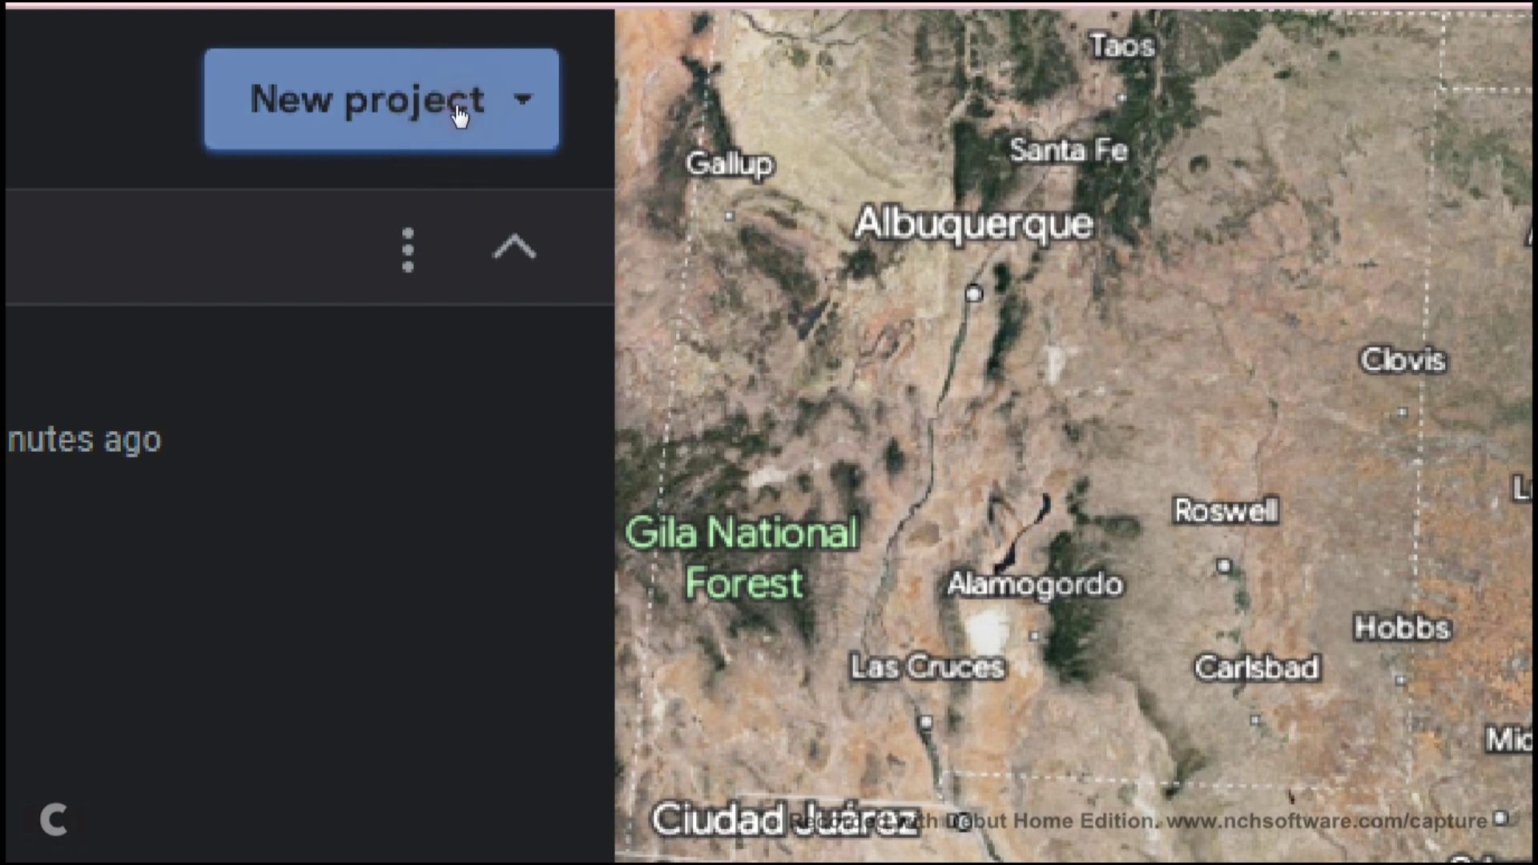
click(458, 116)
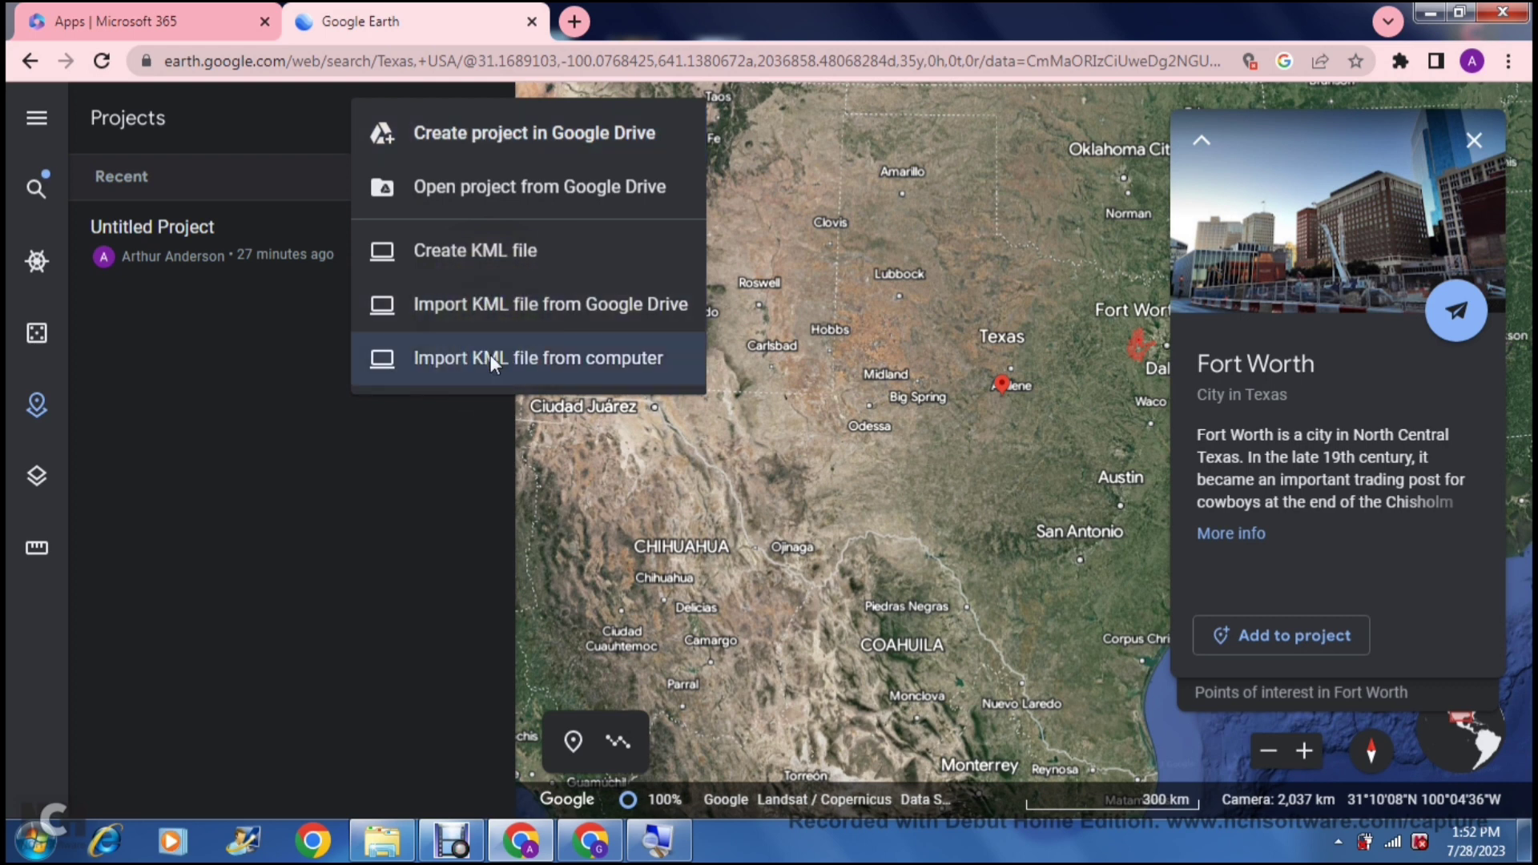
click(497, 143)
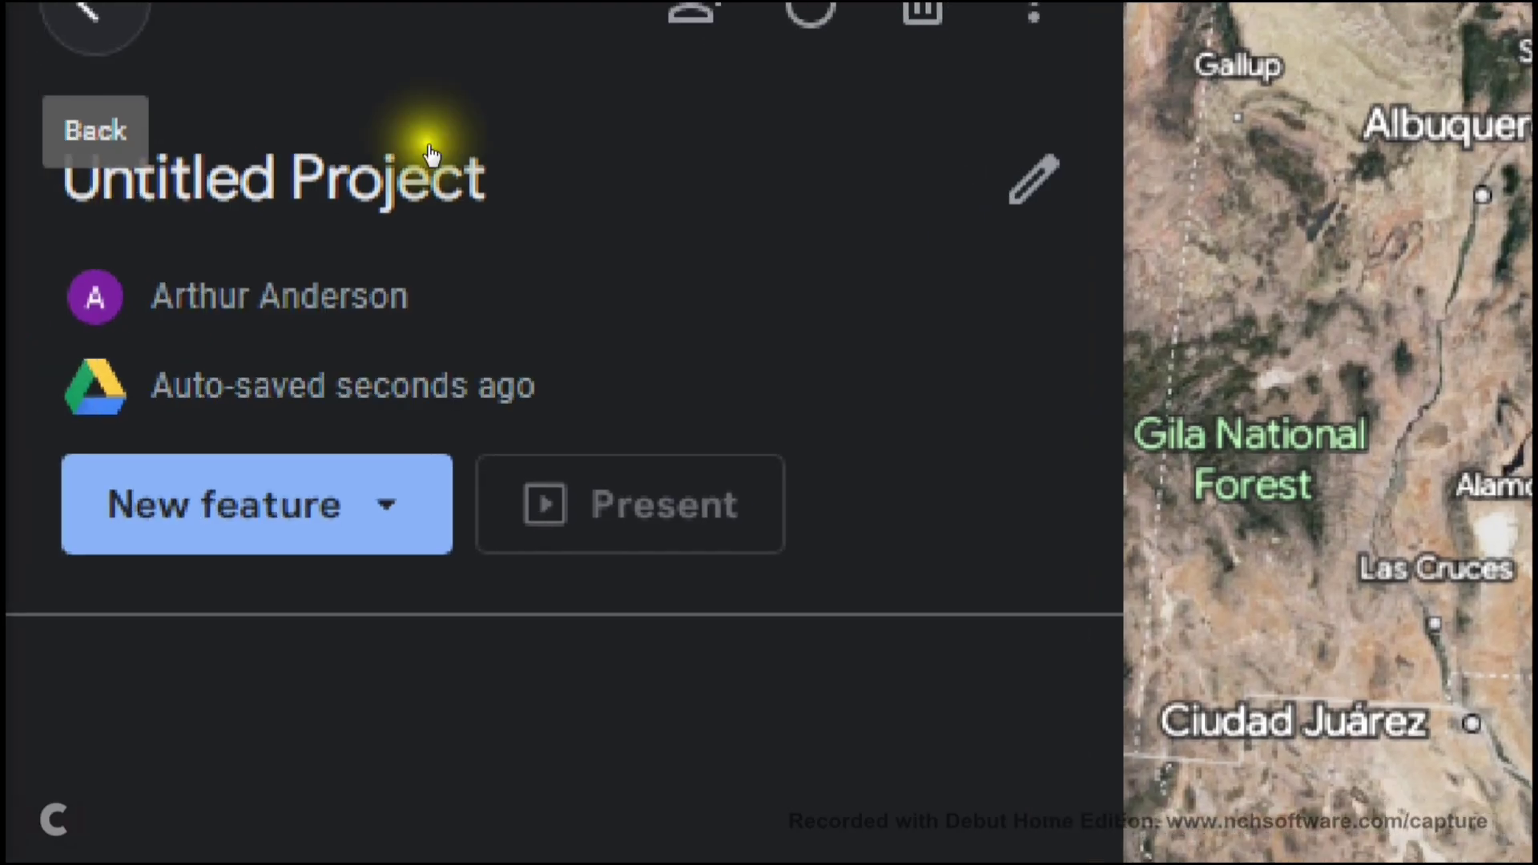
Open the new project's title and description for editing.
click(477, 195)
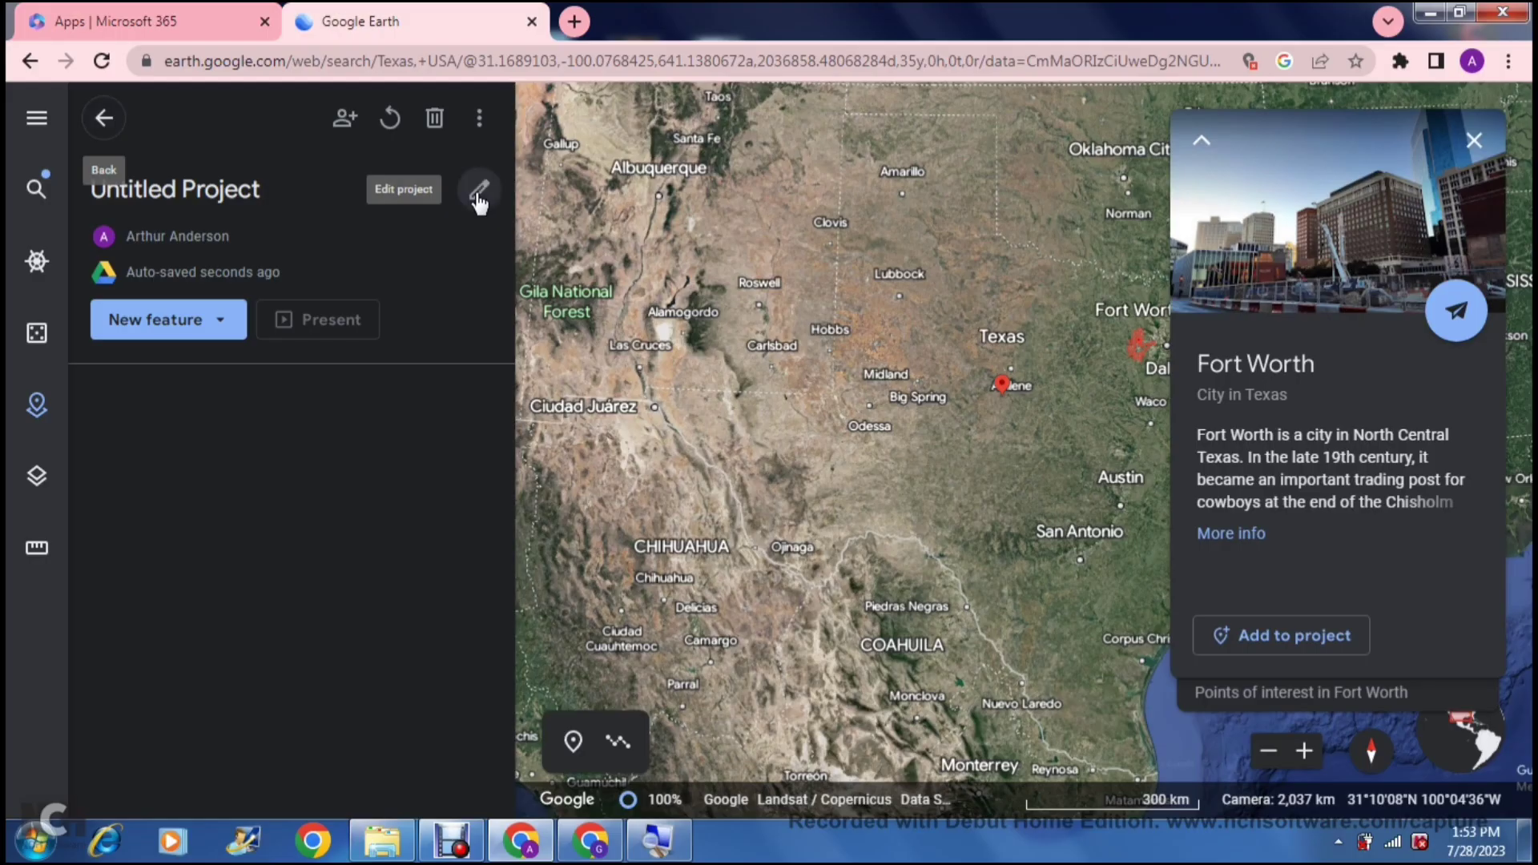
click(478, 196)
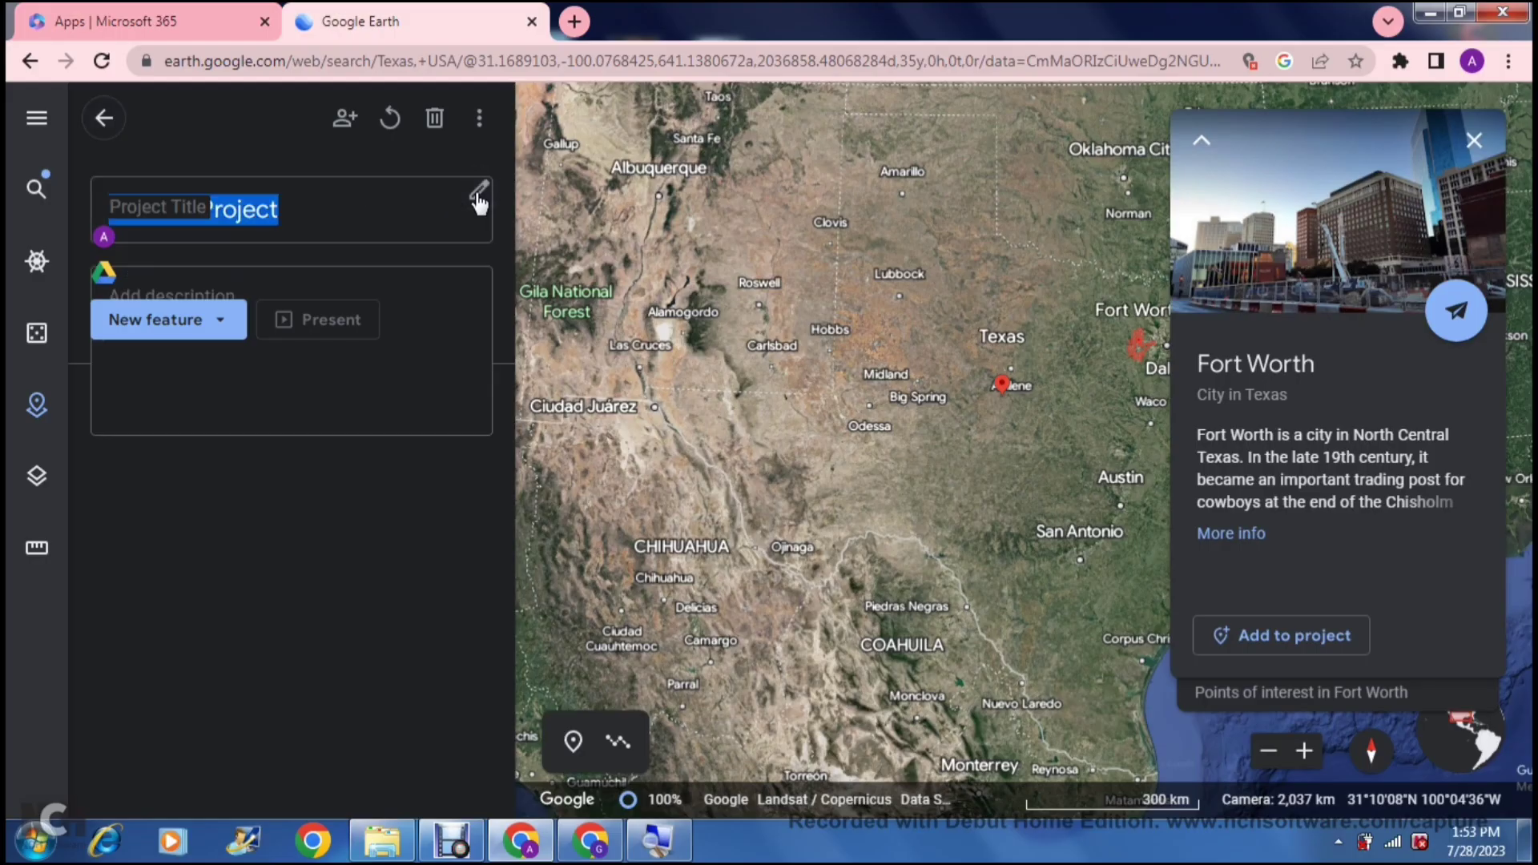
click(236, 307)
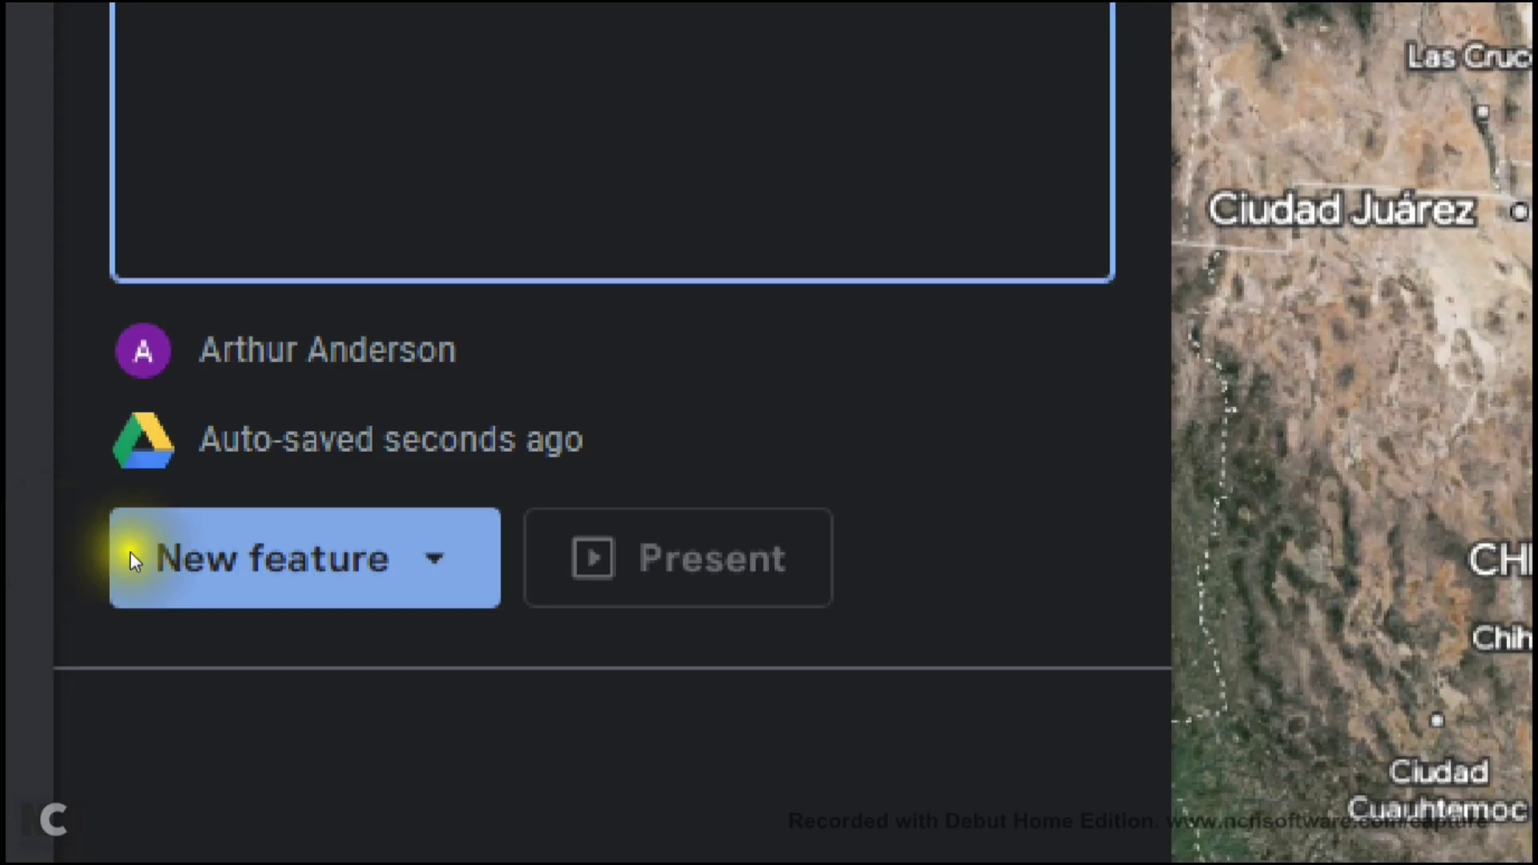
Look over the types of features that can be added to the new project.
click(222, 559)
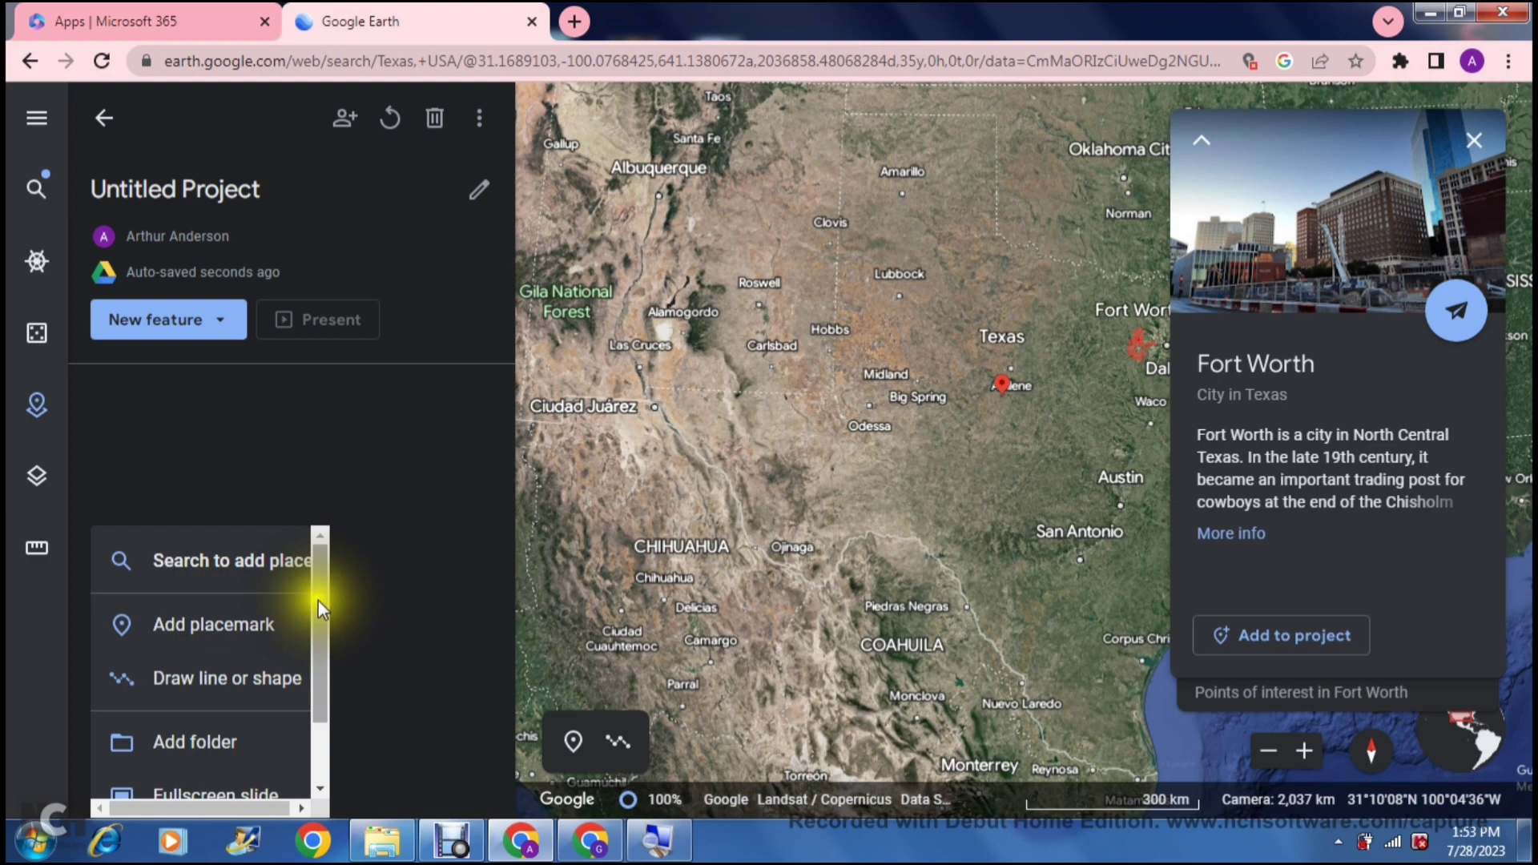
click(222, 327)
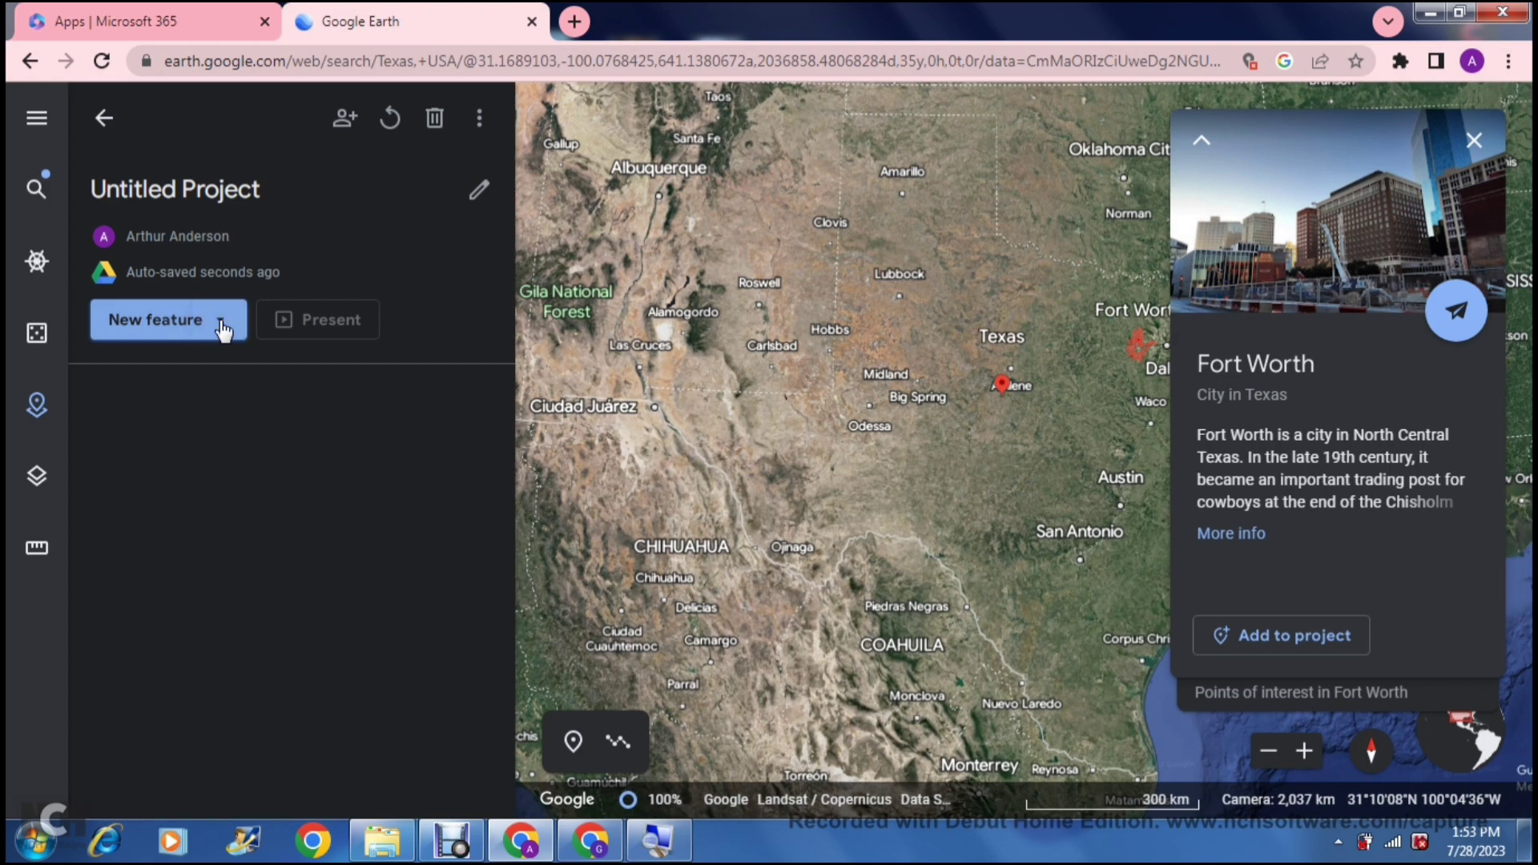
click(221, 328)
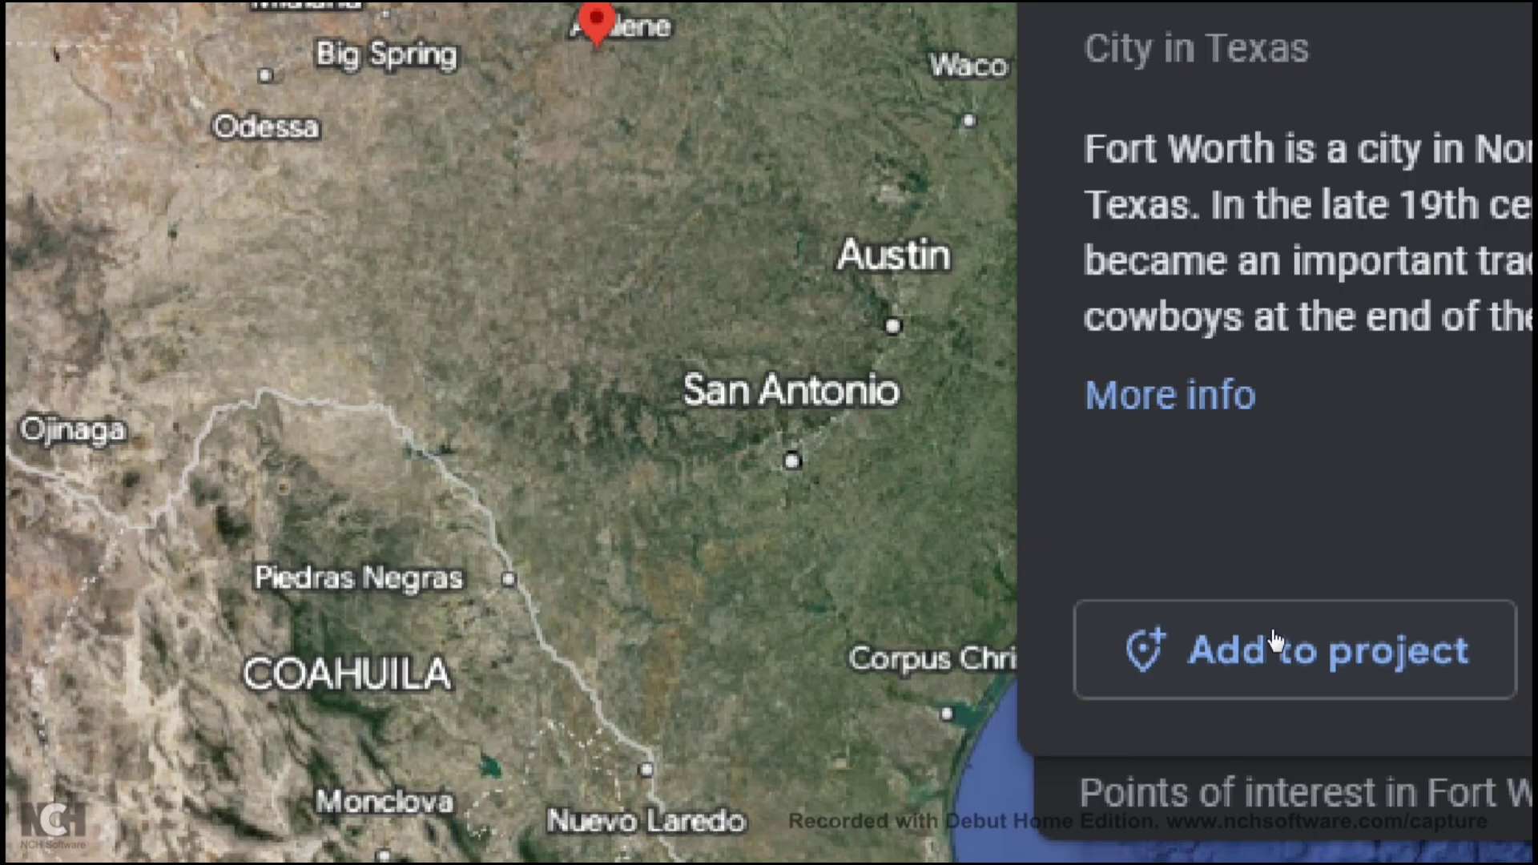
Add Fort Worth to the project as a placemark and examine its placemark settings.
click(1275, 640)
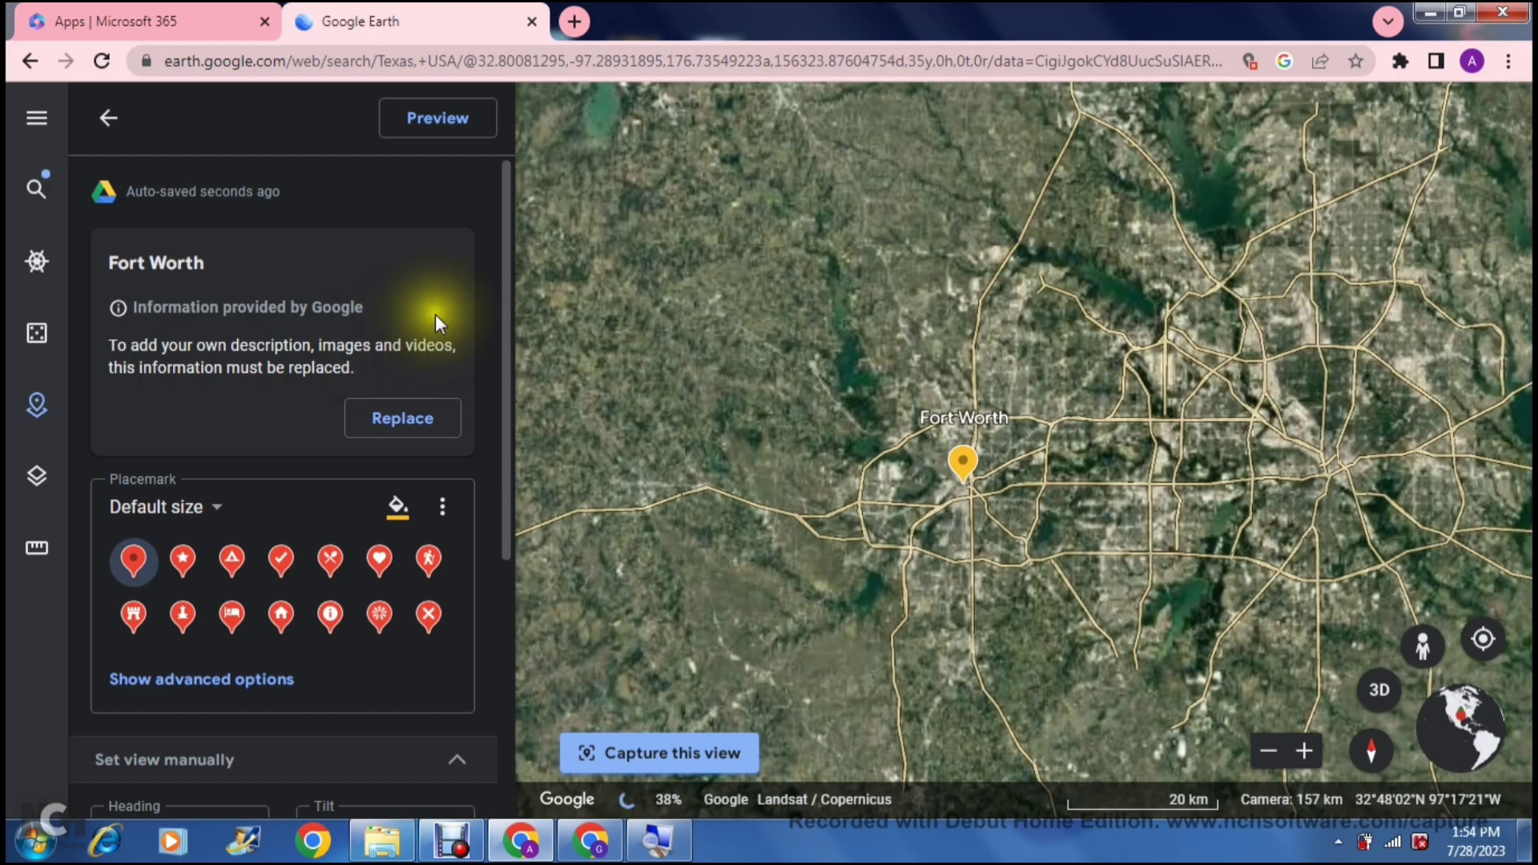
click(507, 295)
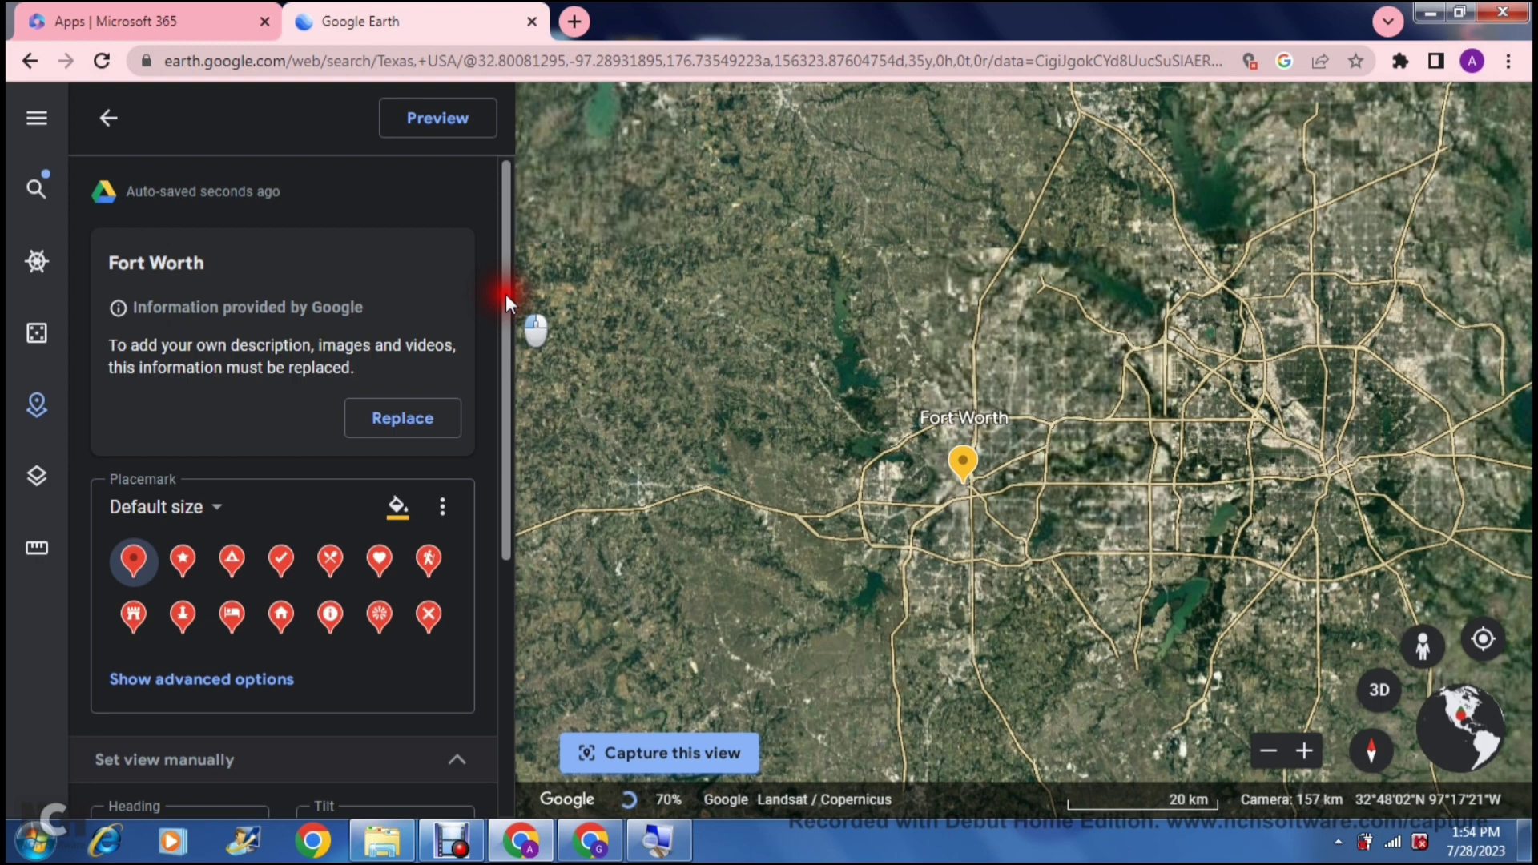
Examine the Fort Worth placemark's icon and manual view settings, including its captured view option, and return to the project overview.
drag(506, 294, 493, 561)
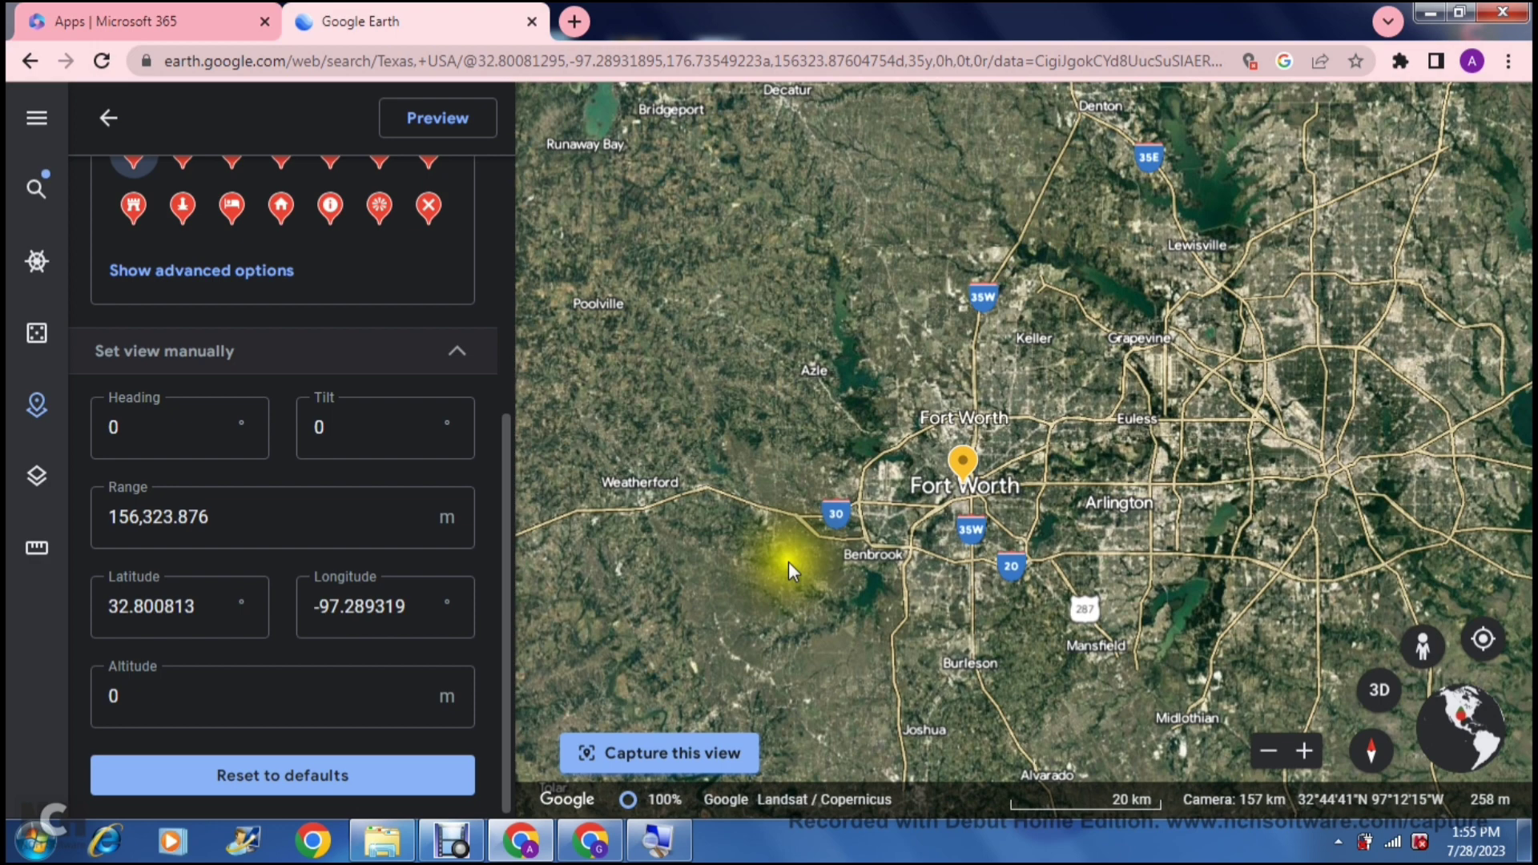
click(661, 753)
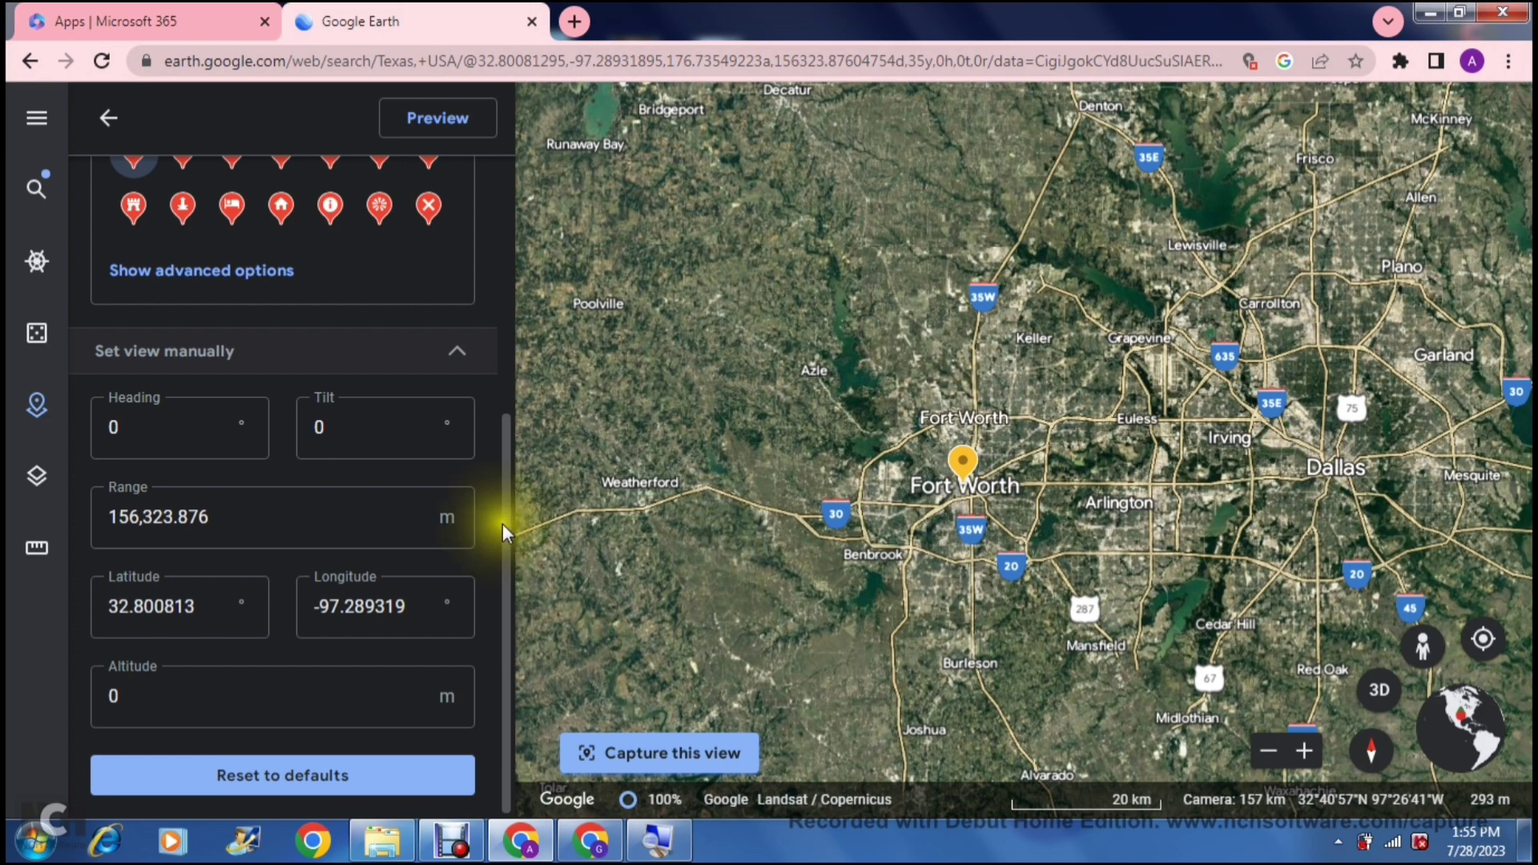
drag(504, 524, 501, 157)
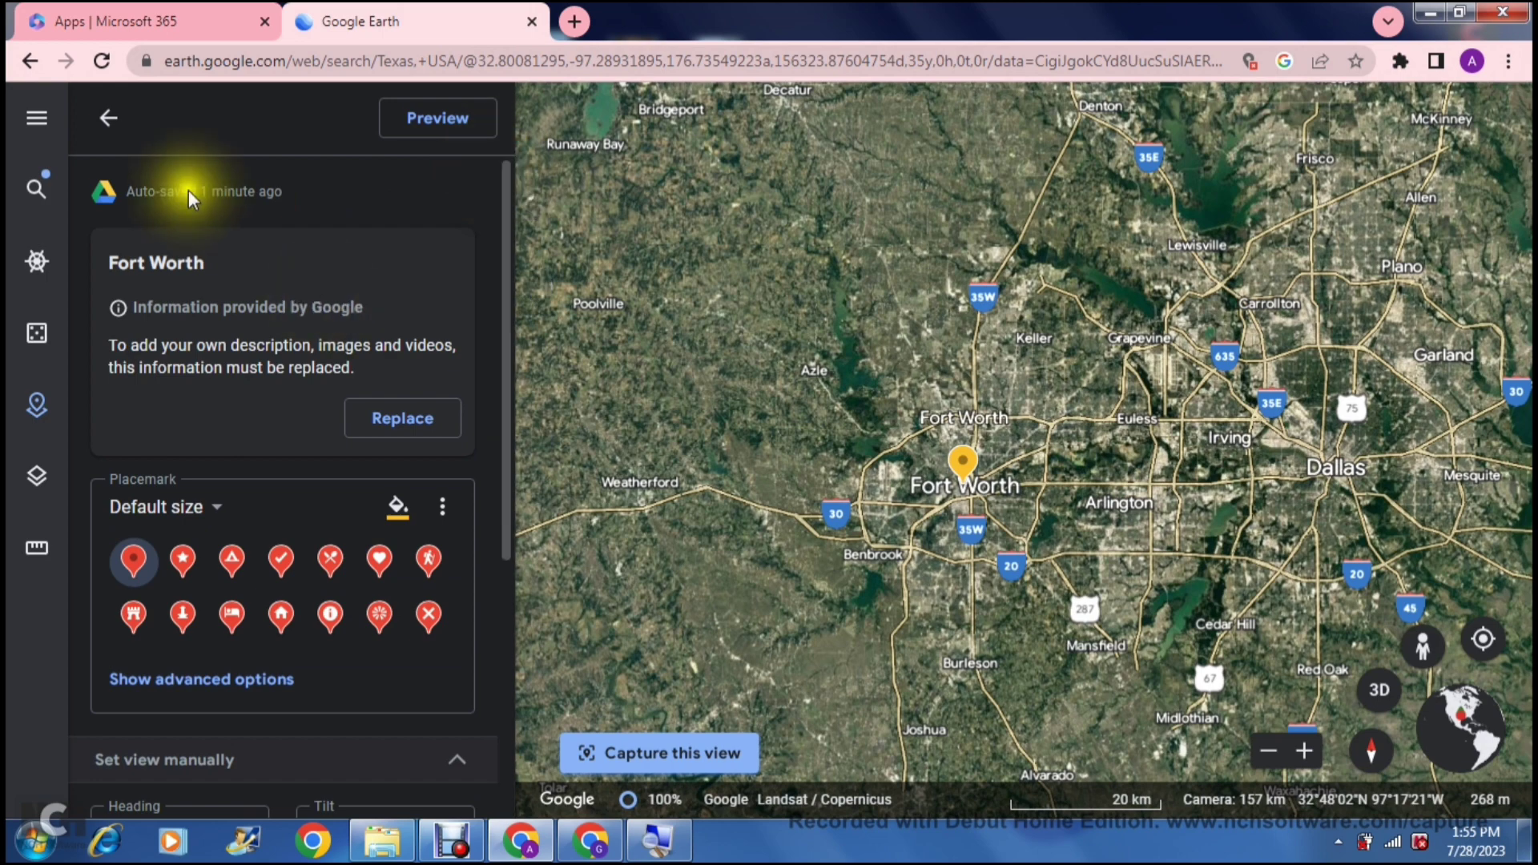
click(109, 122)
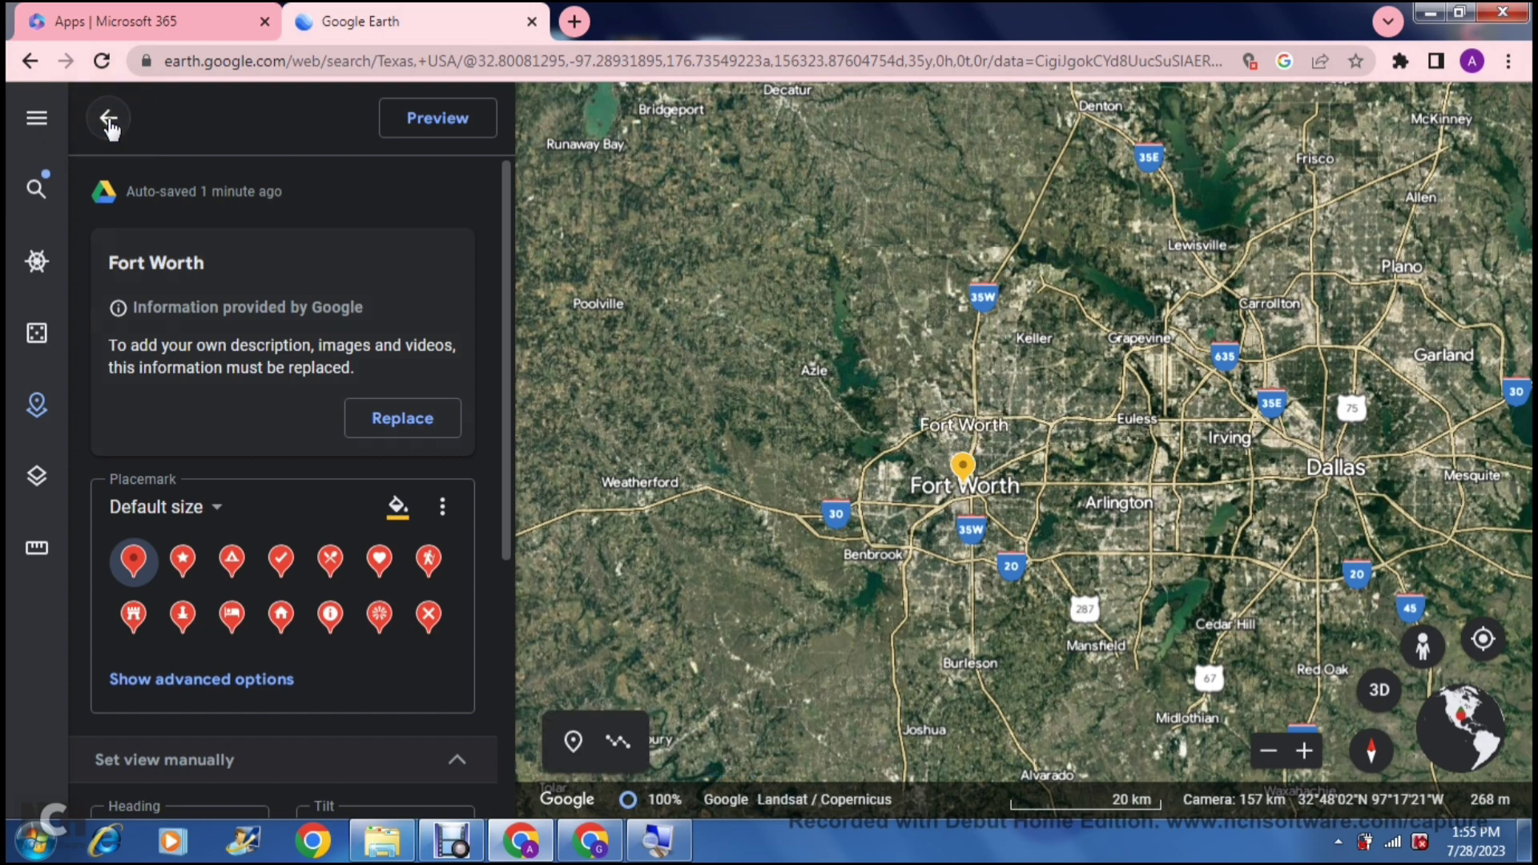
click(109, 122)
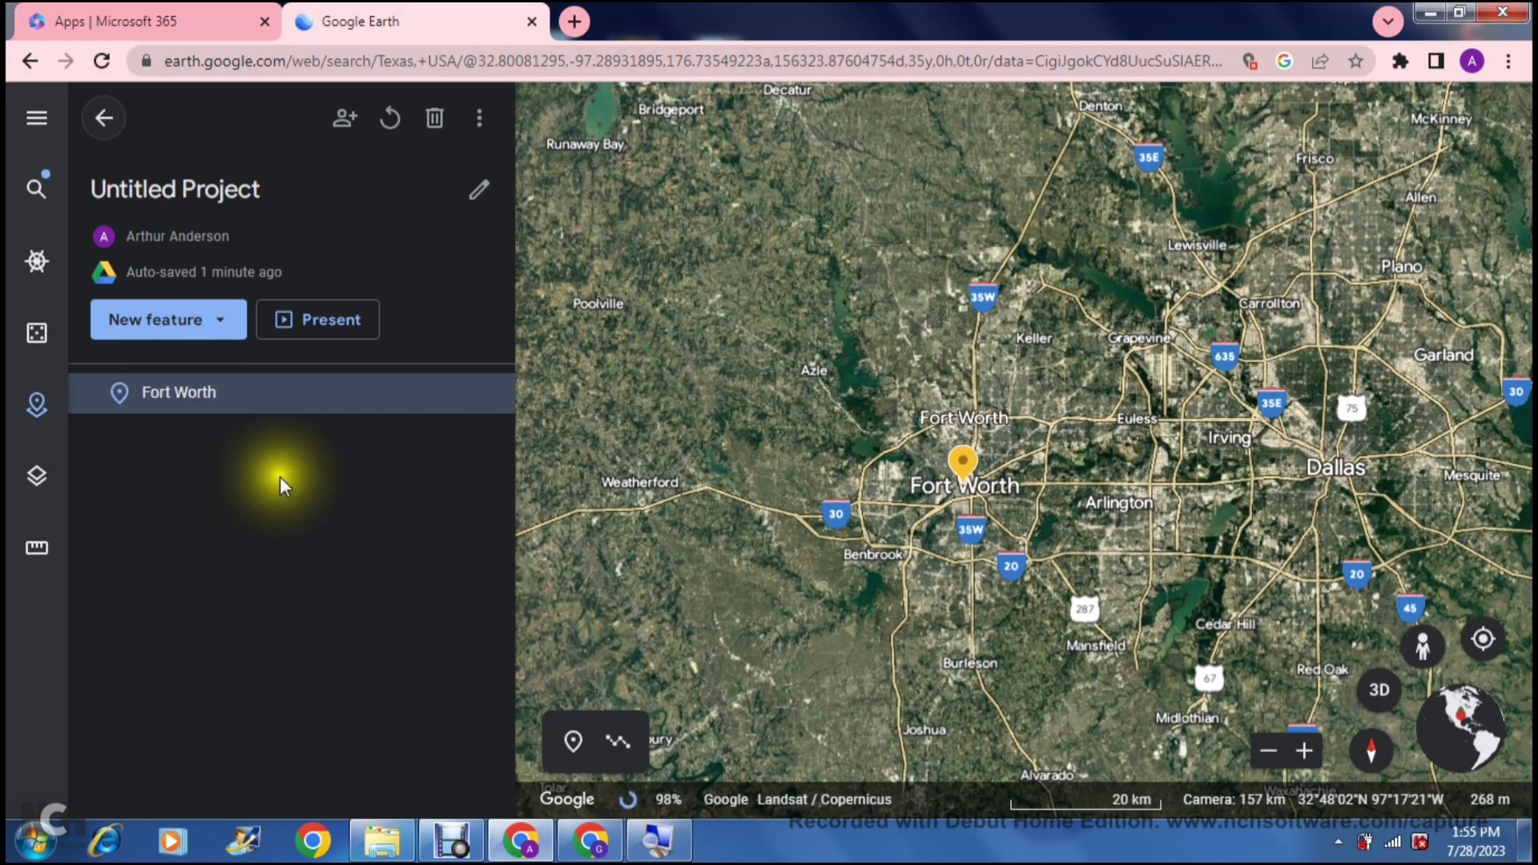
Draw and save a straight line in the project from the Interstate 30 marker west of Fort Worth to a point between Keller and Grapevine.
click(219, 322)
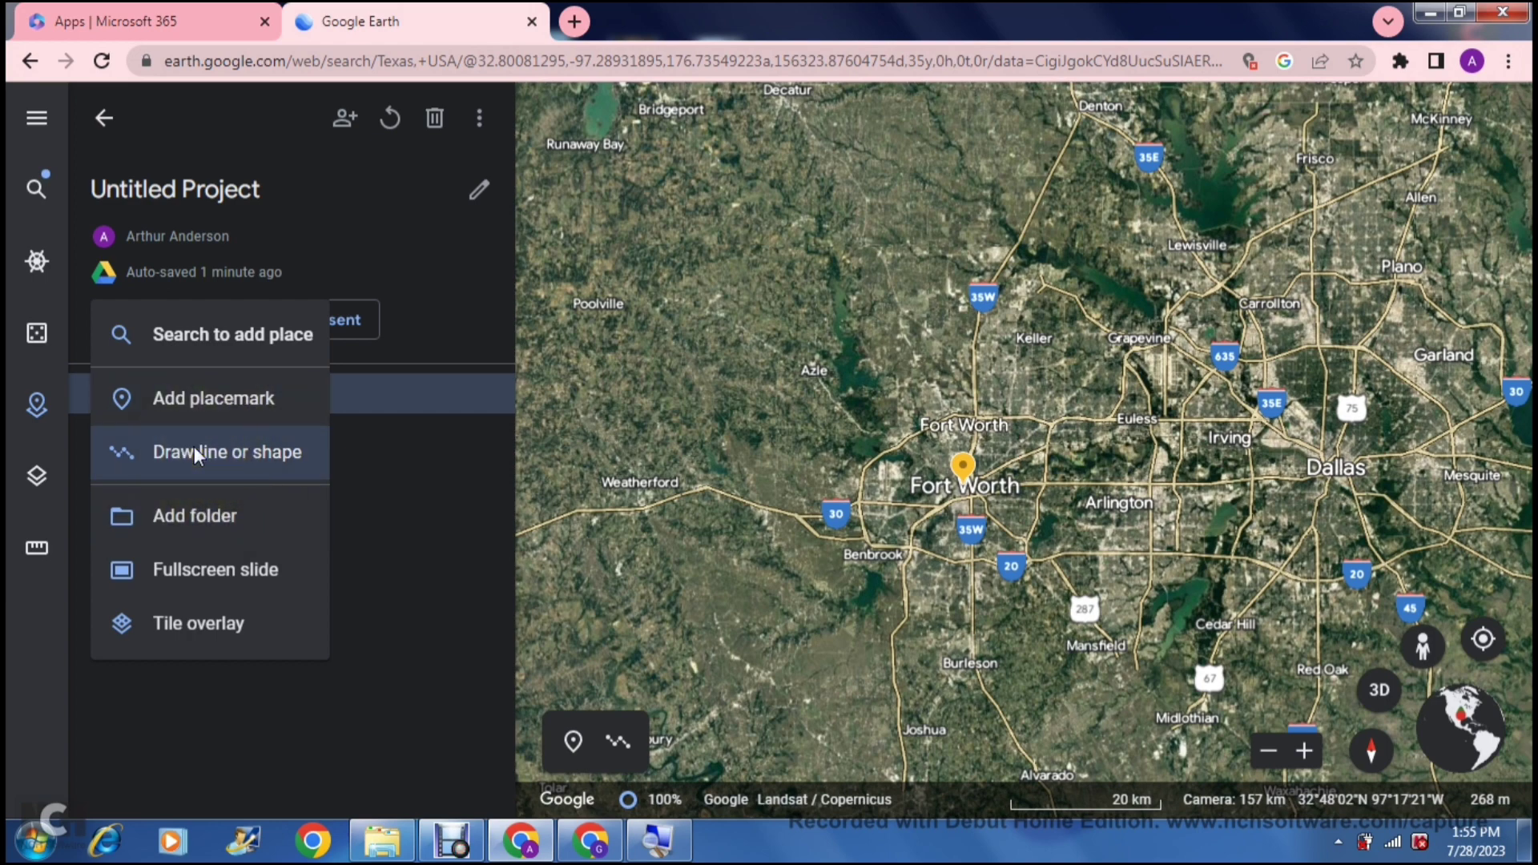
click(205, 452)
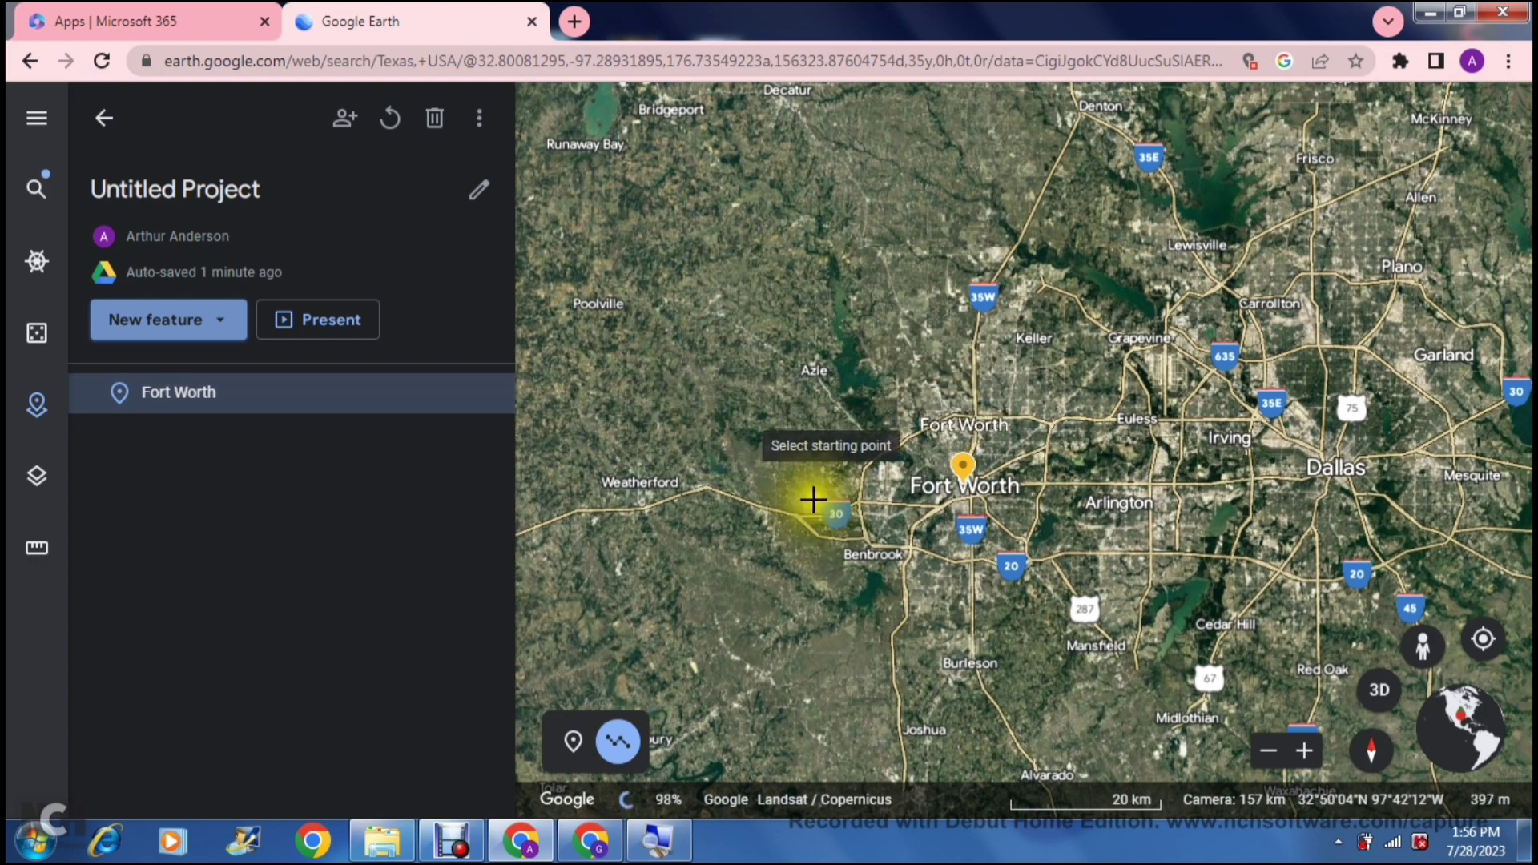
click(838, 518)
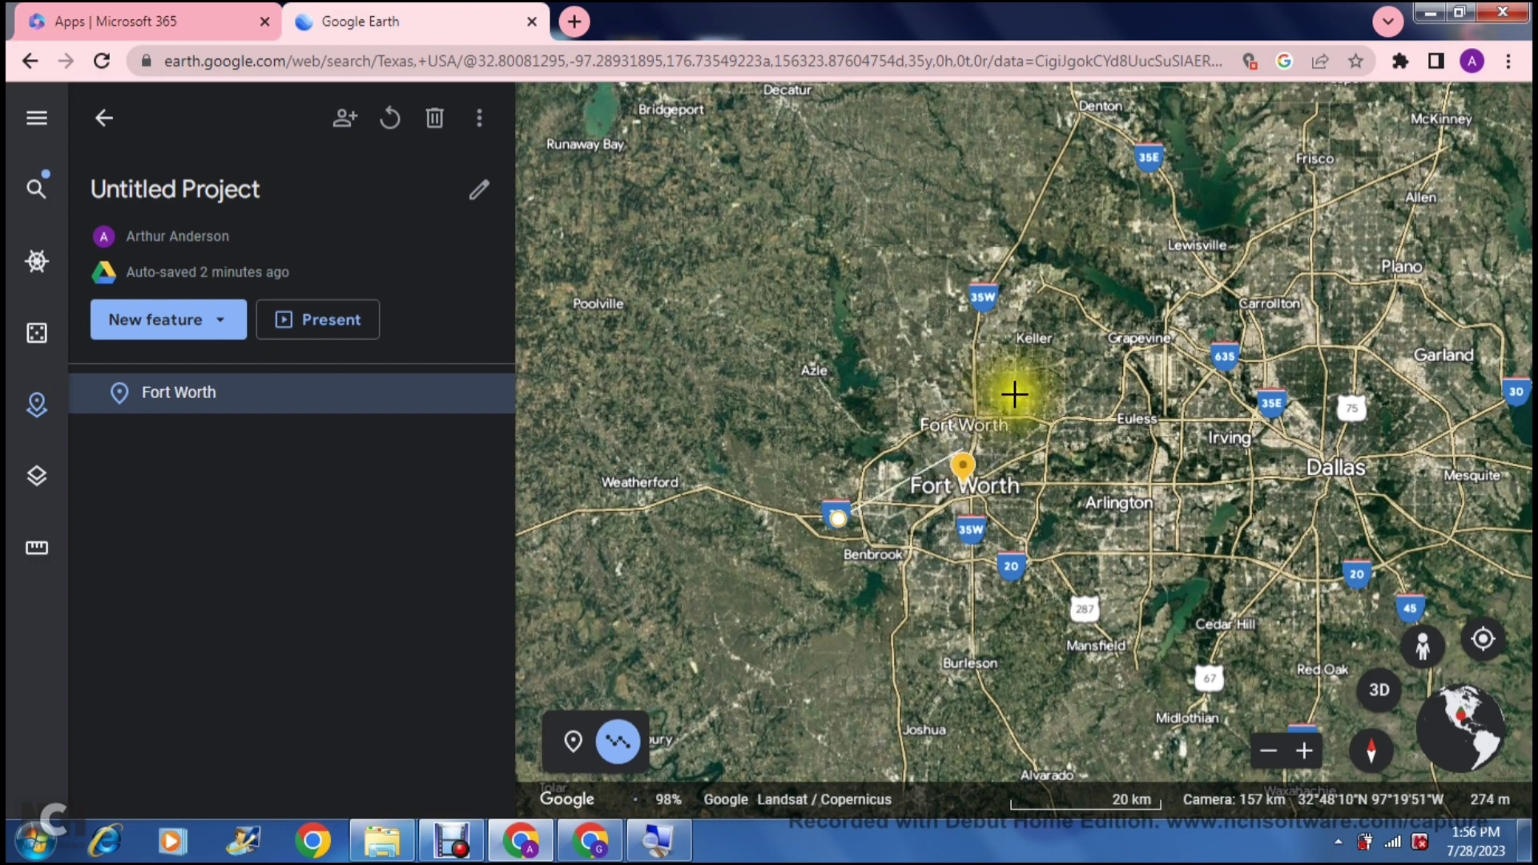
click(1282, 200)
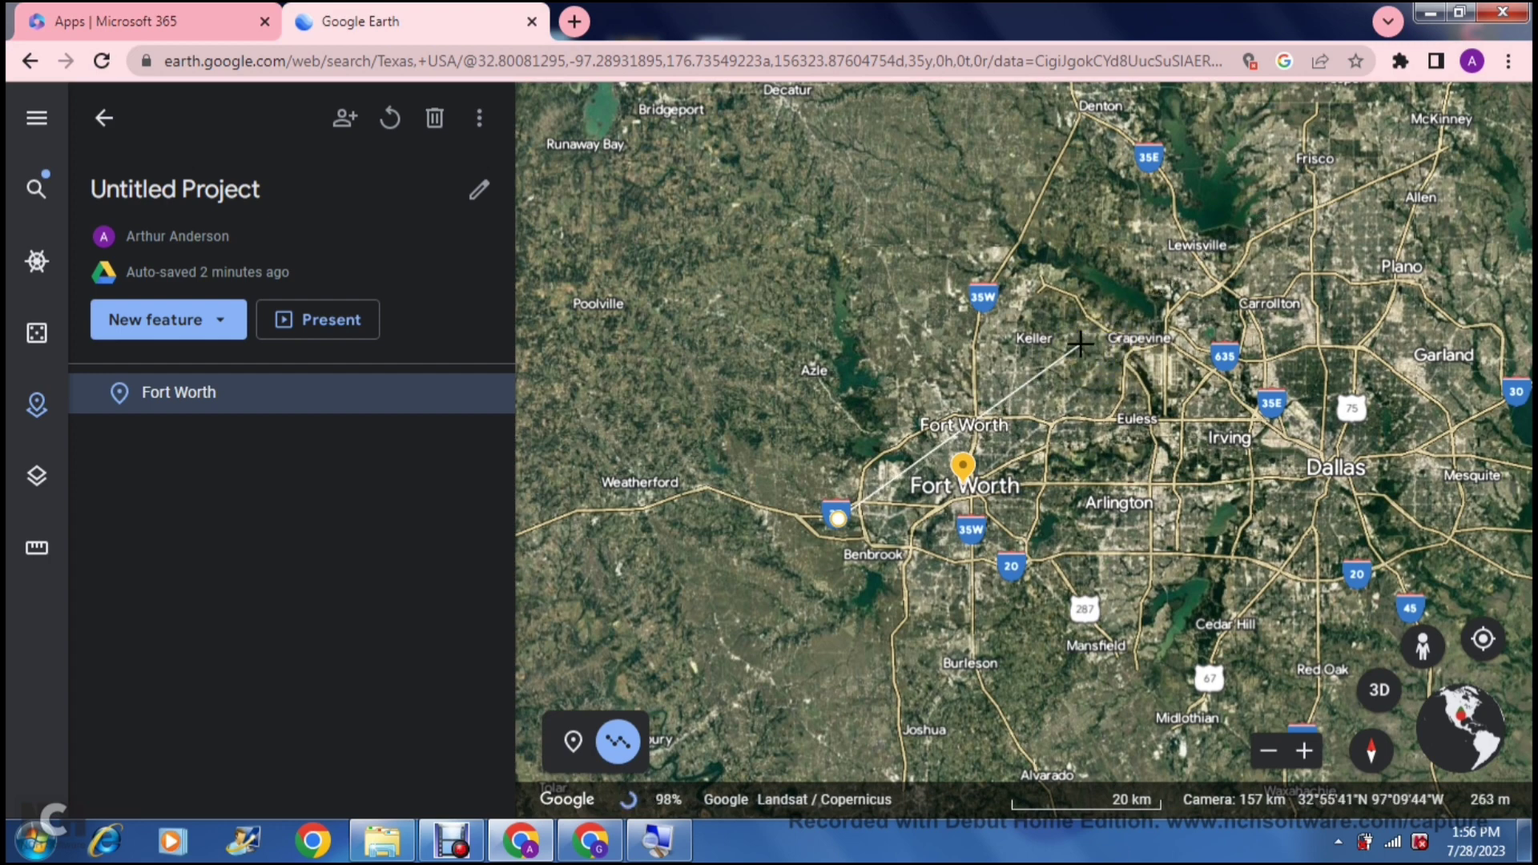
click(1079, 330)
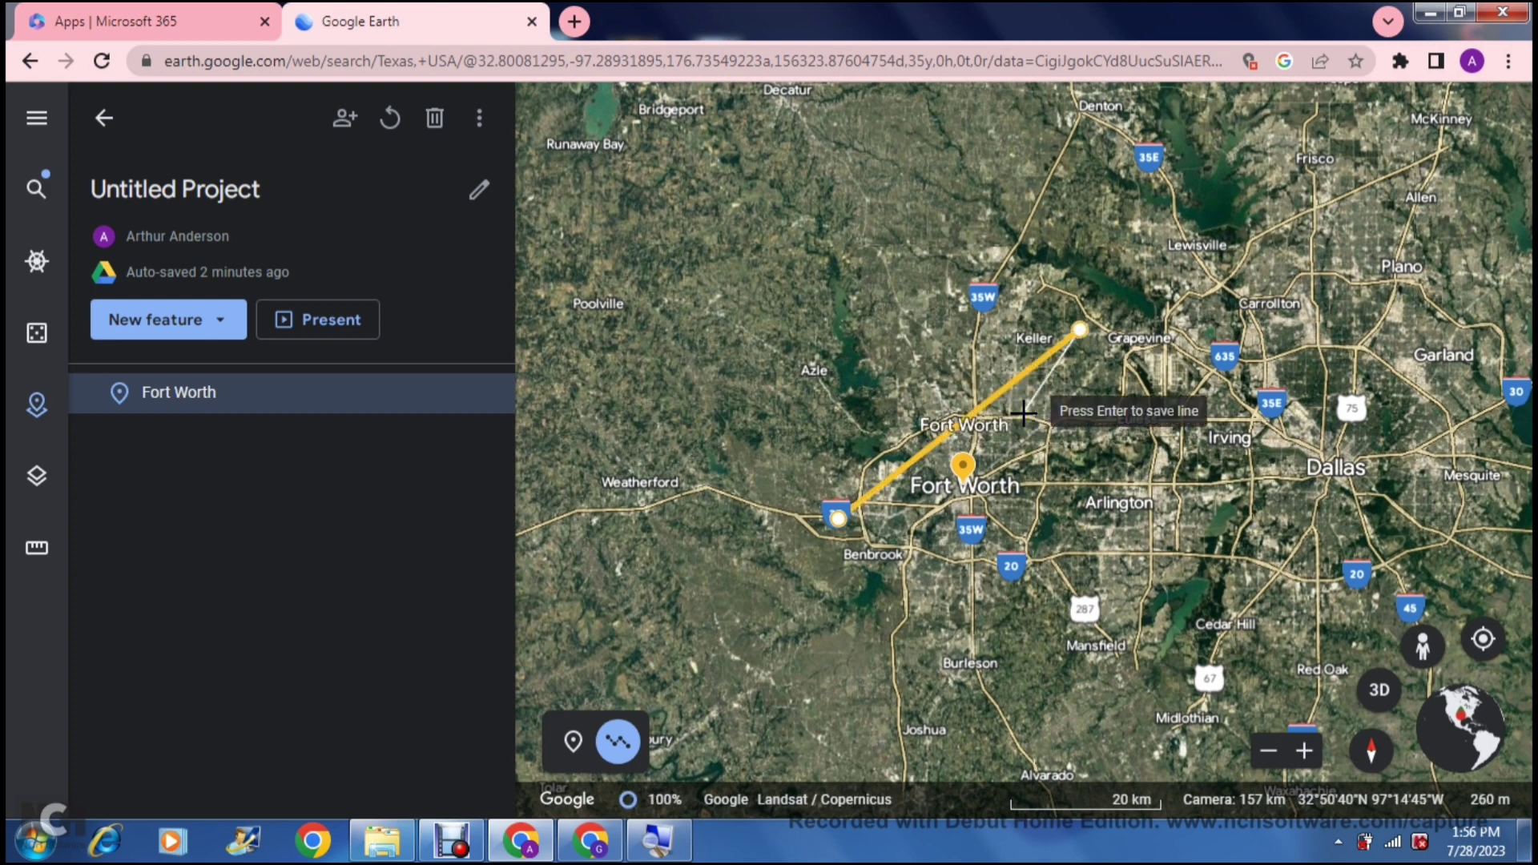
key(Return)
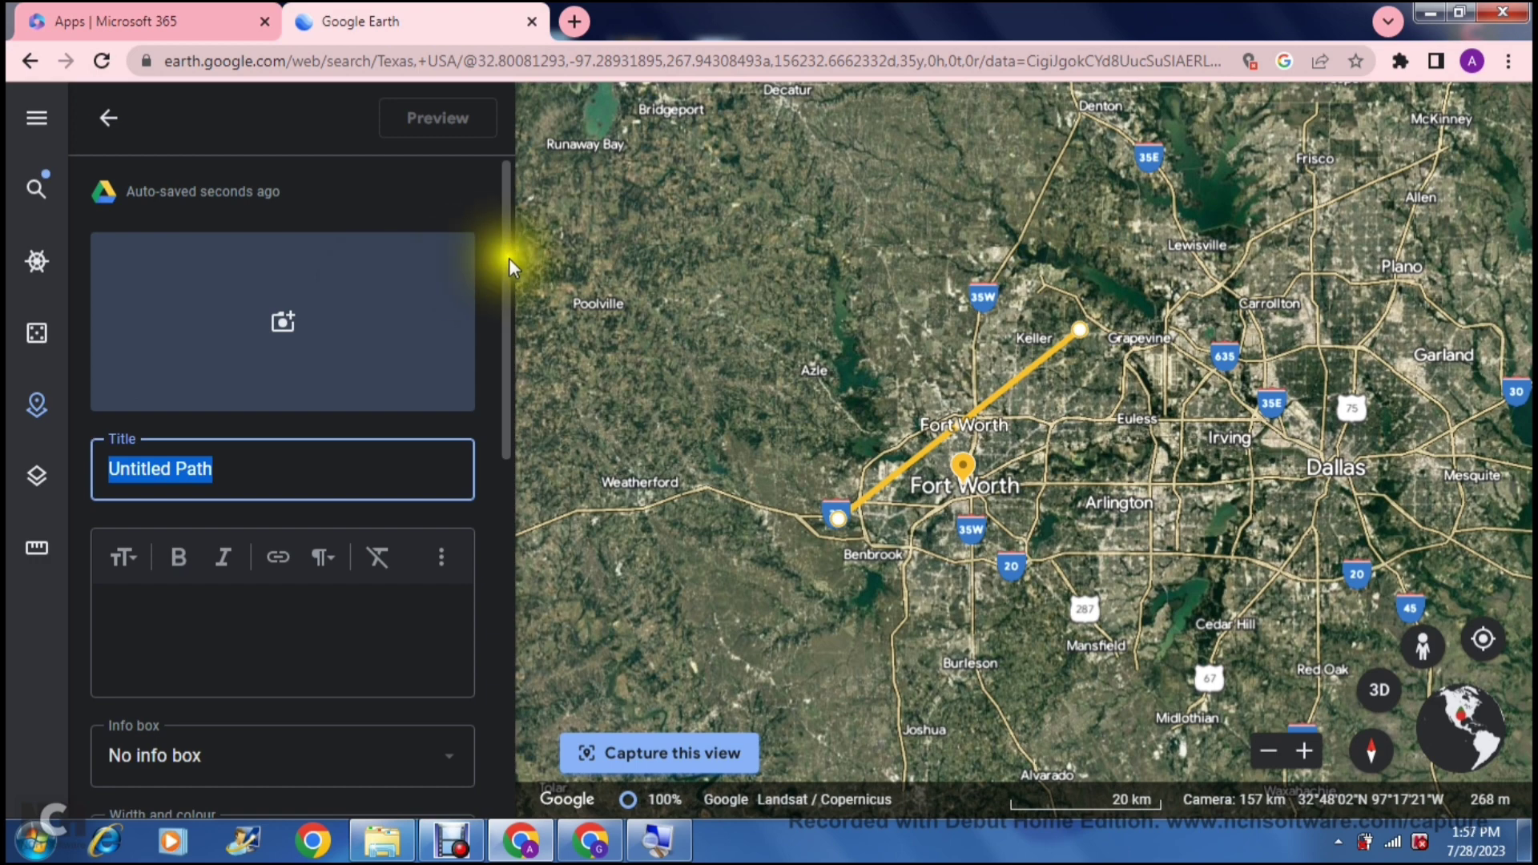
Examine the new path's info box, width, colour and manual view settings, and return to the projects list.
click(510, 290)
scroll(514, 343, down, 5)
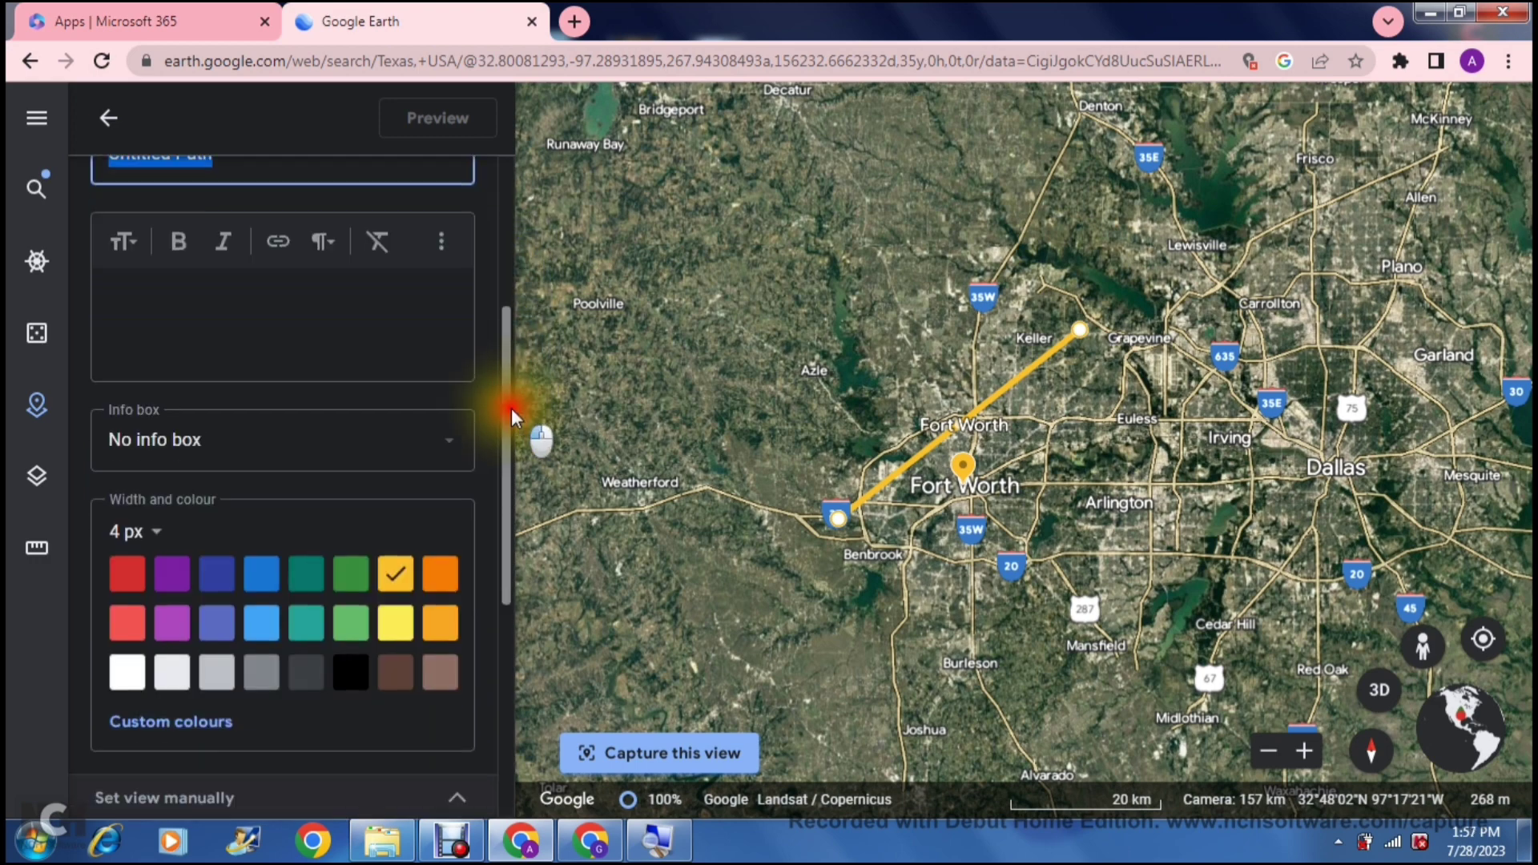
drag(511, 437, 510, 633)
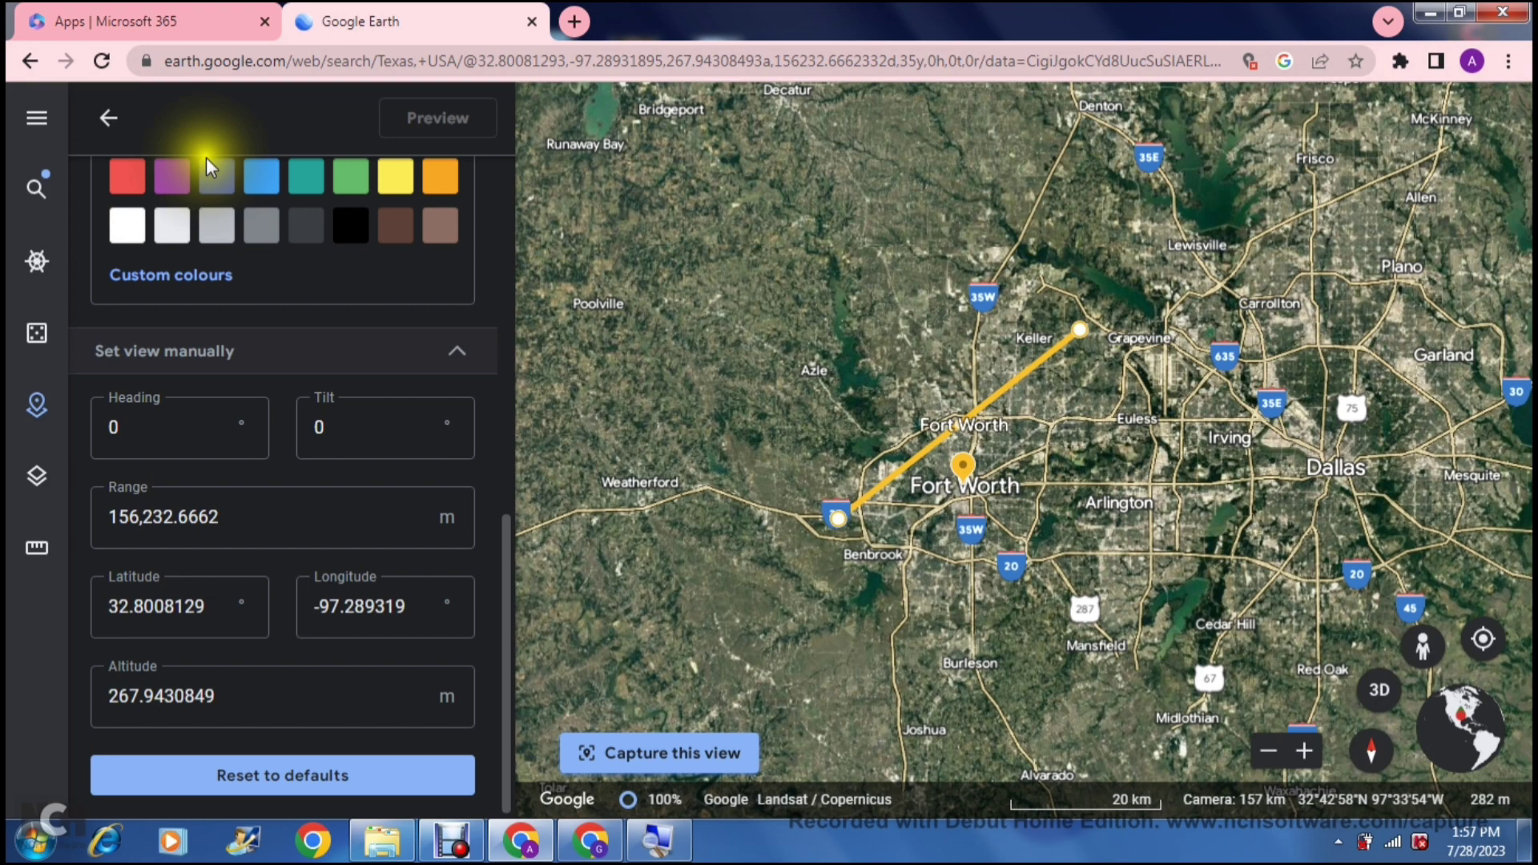
click(108, 120)
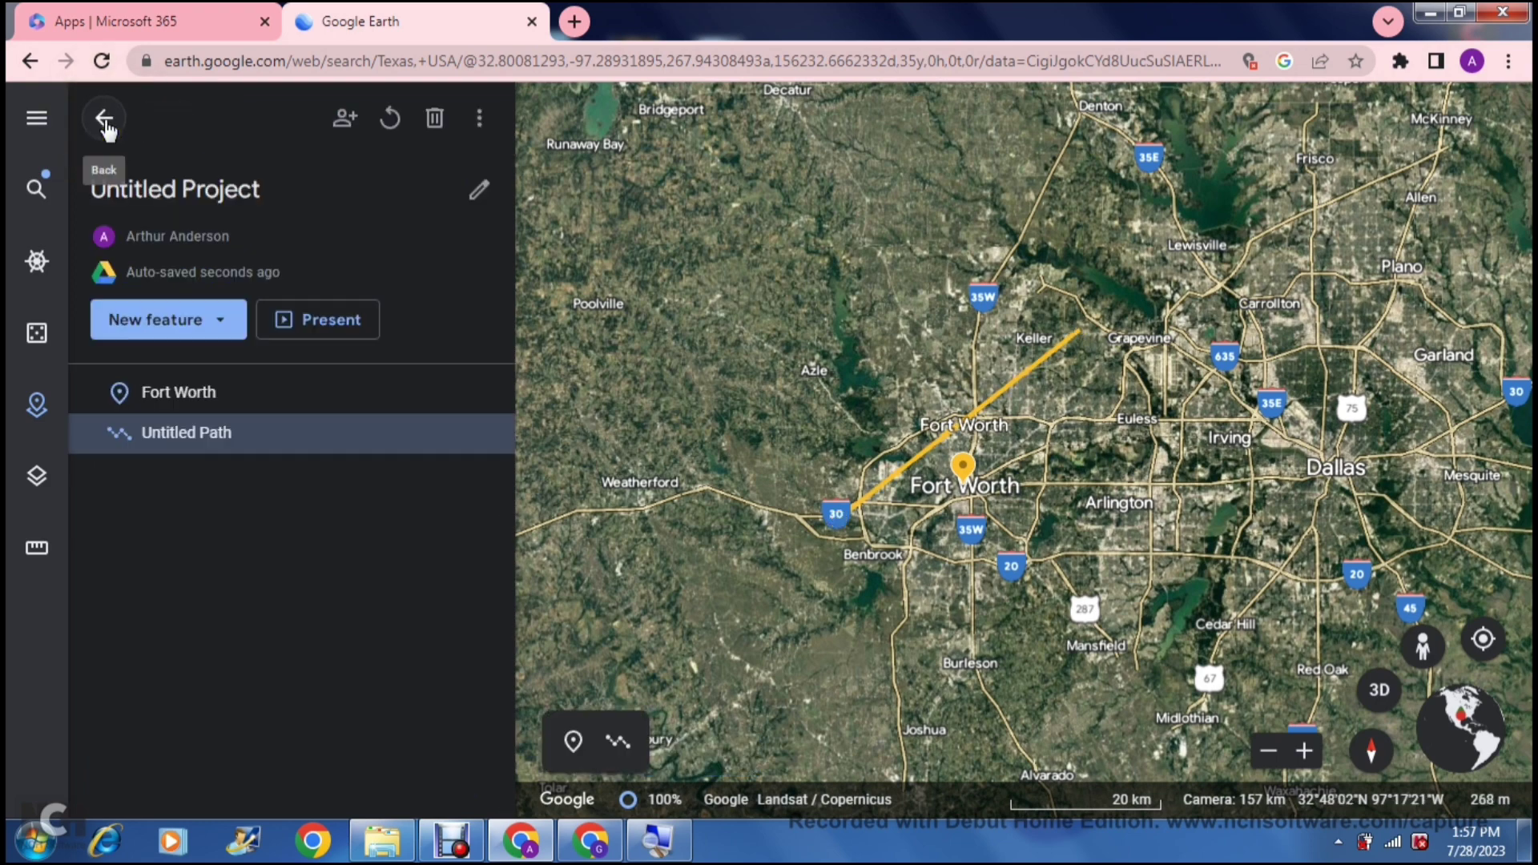
click(106, 120)
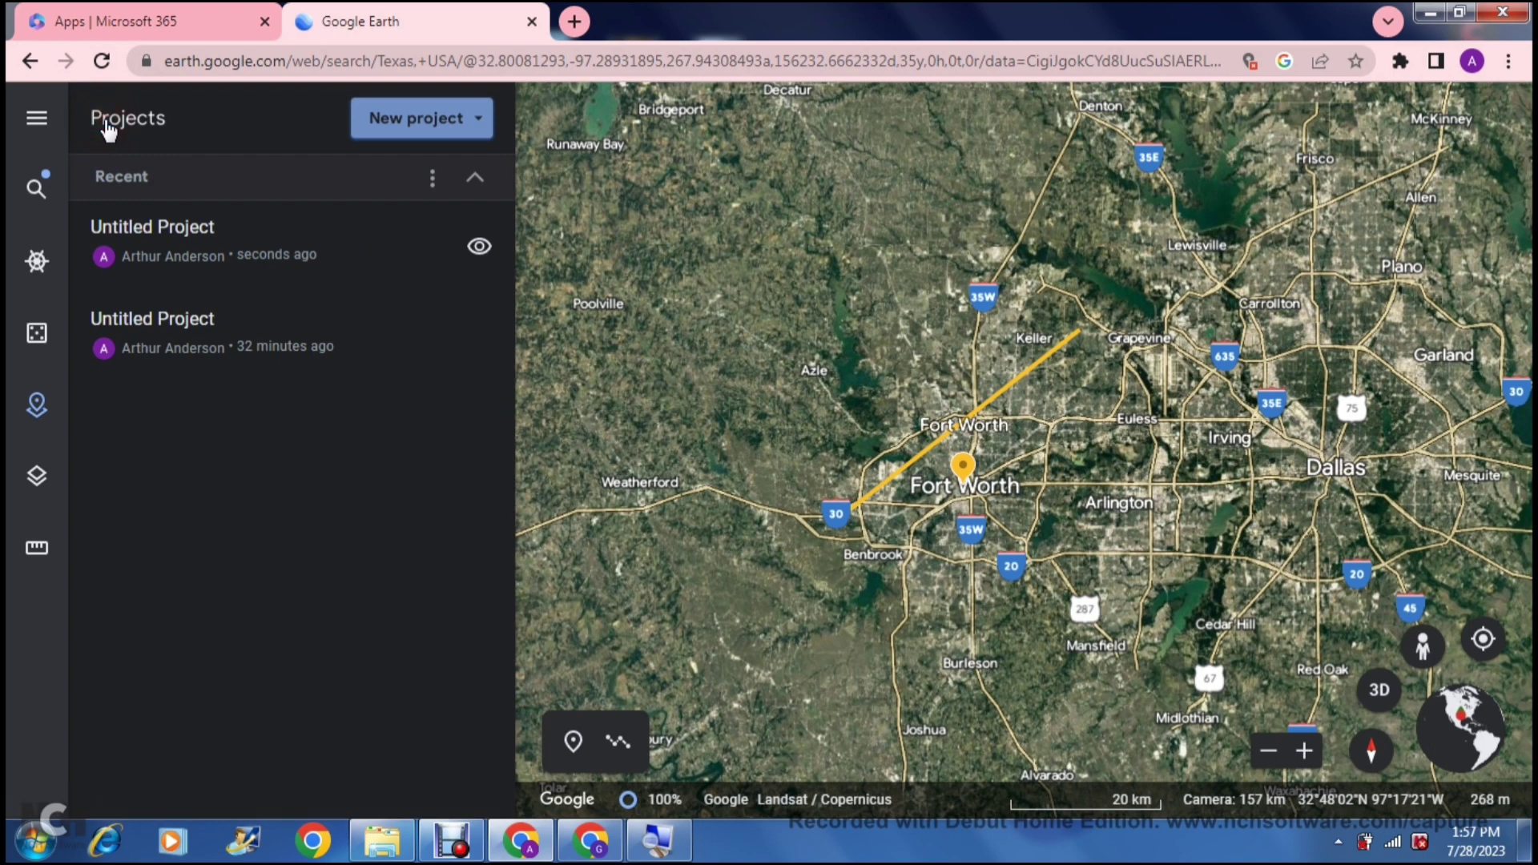
Open Voyager and browse the featured stories and the Nature category.
click(37, 264)
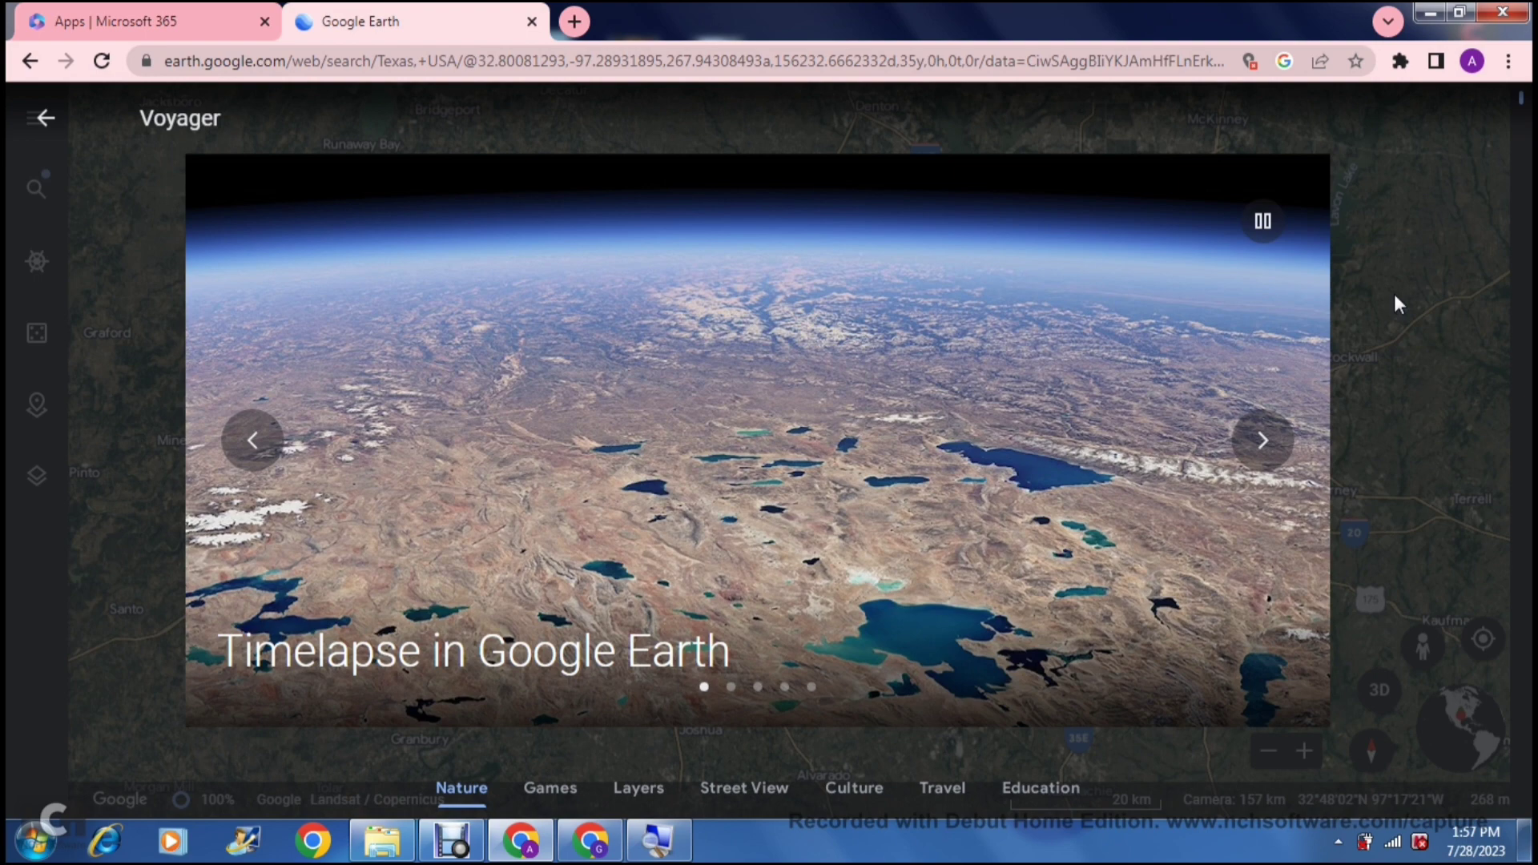
scroll(1394, 295, down, 2)
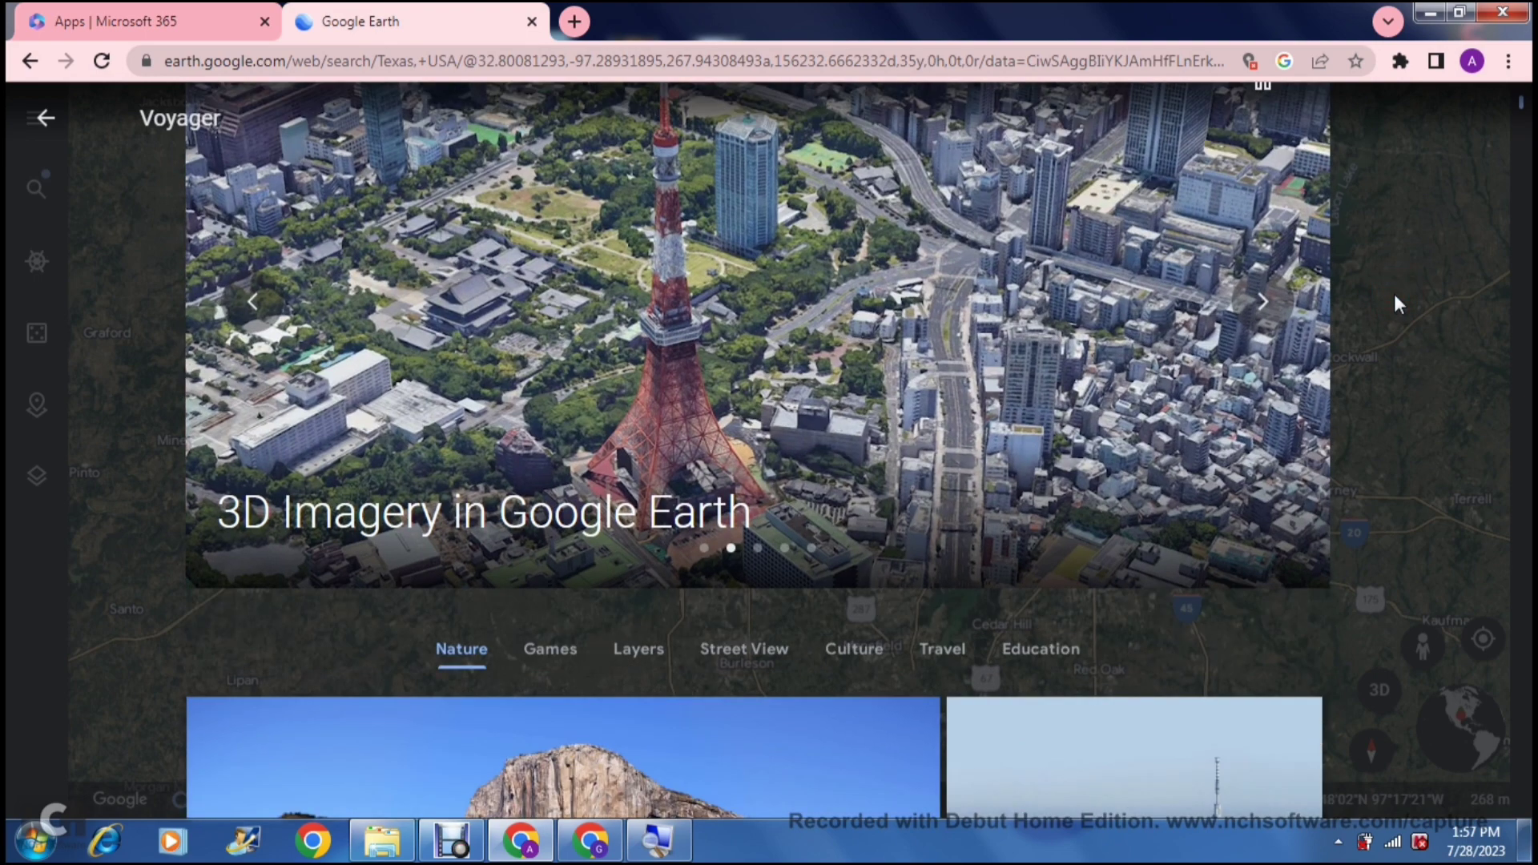
scroll(1393, 295, down, 5)
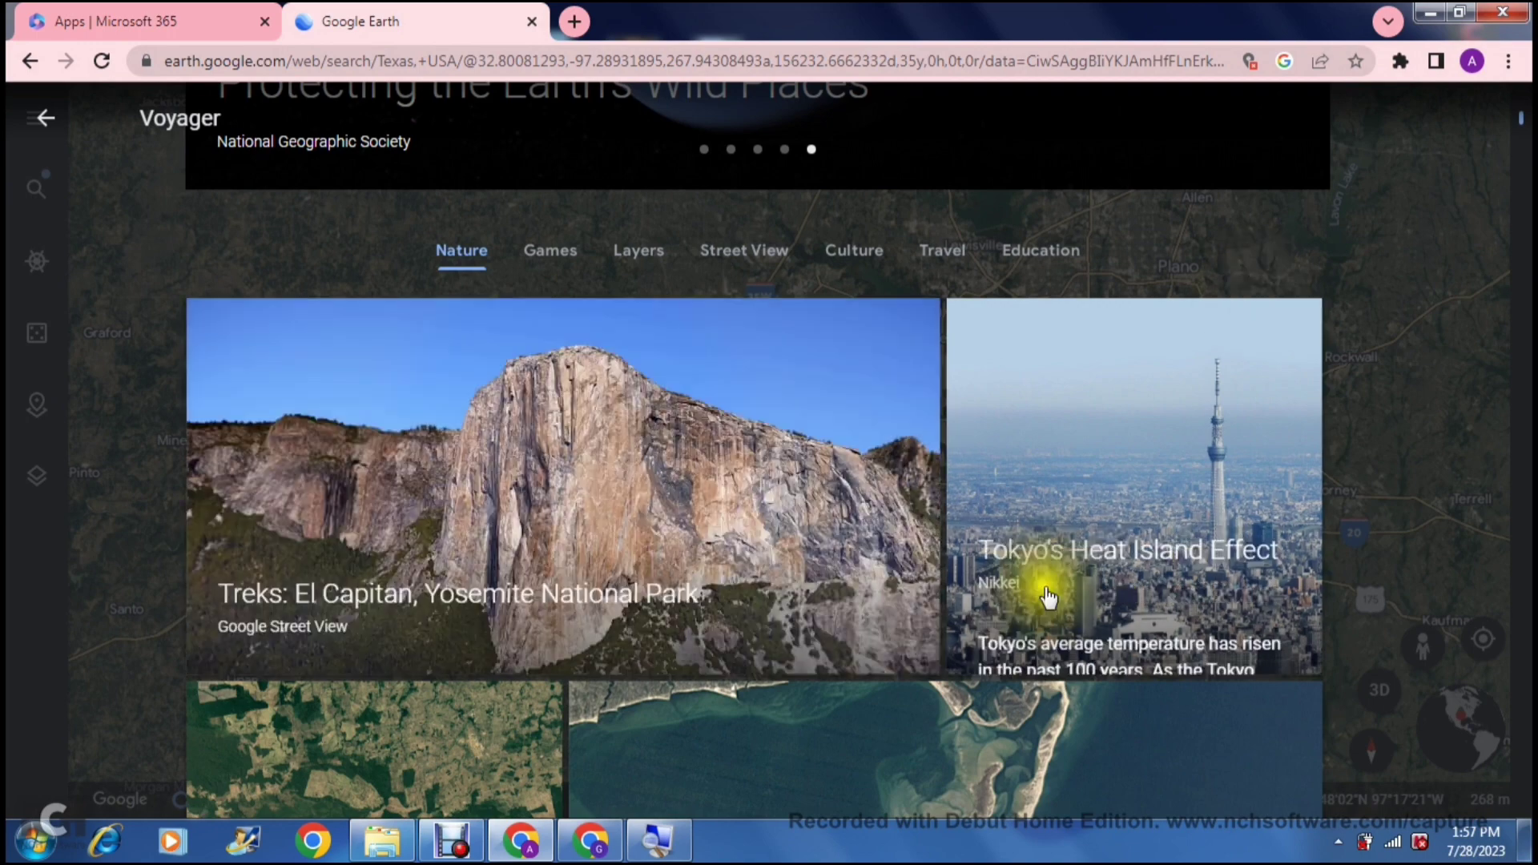
scroll(1041, 606, down, 2)
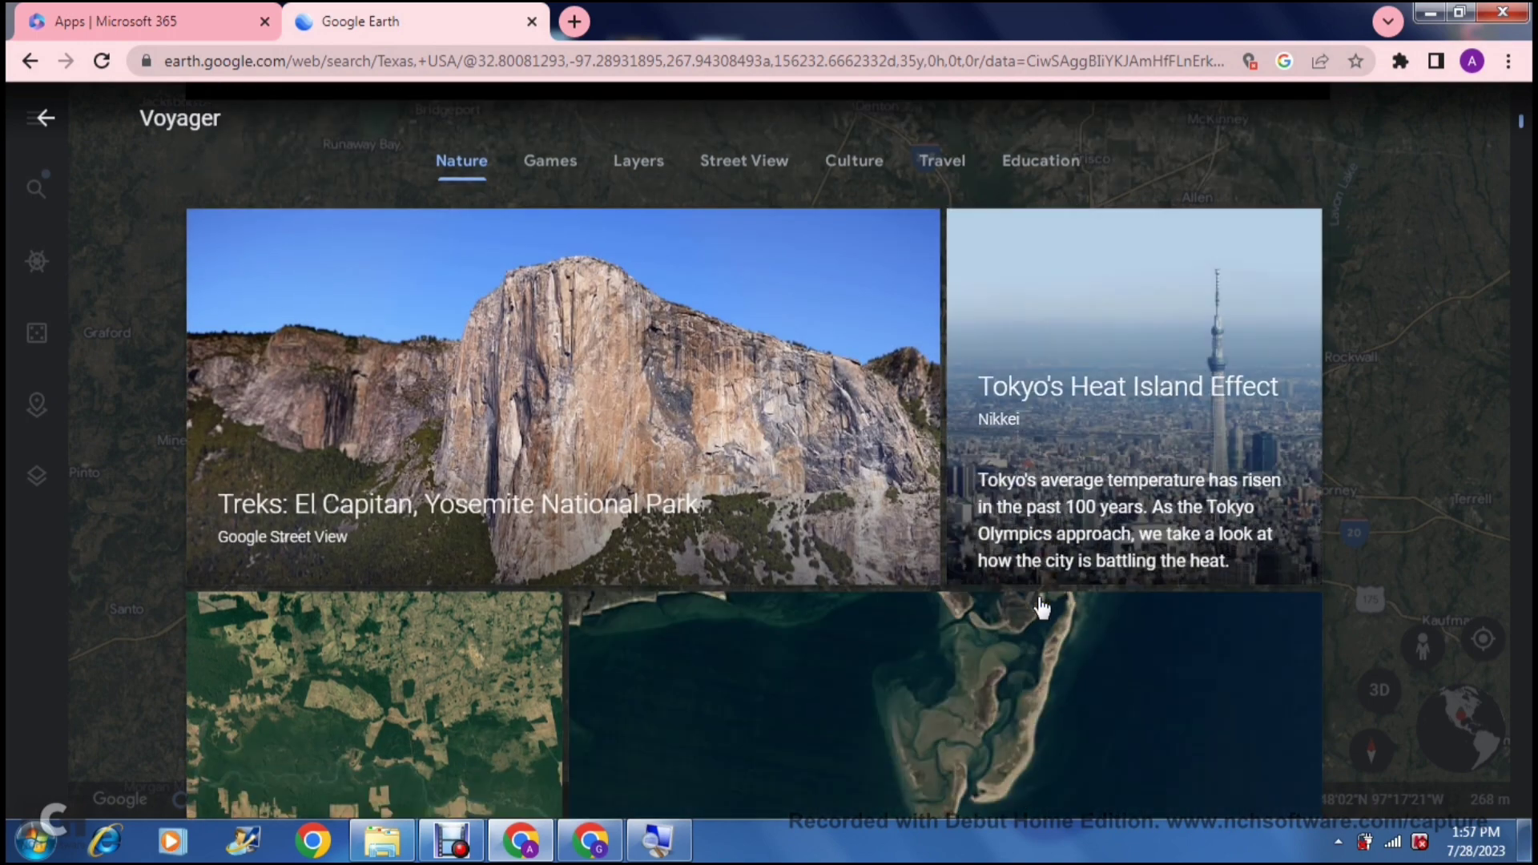
scroll(1041, 608, down, 4)
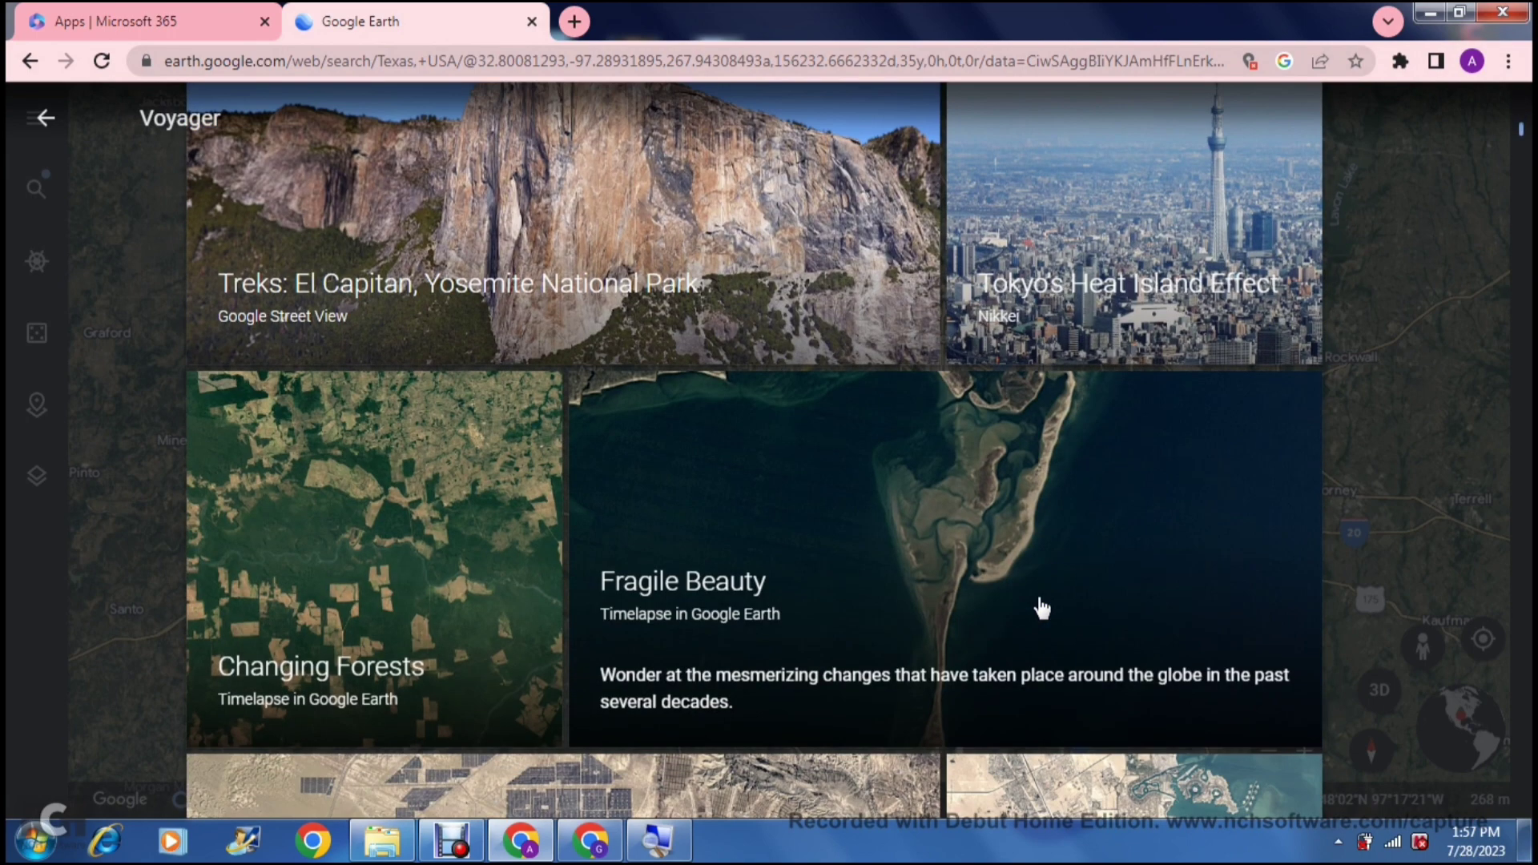
scroll(1042, 609, down, 1)
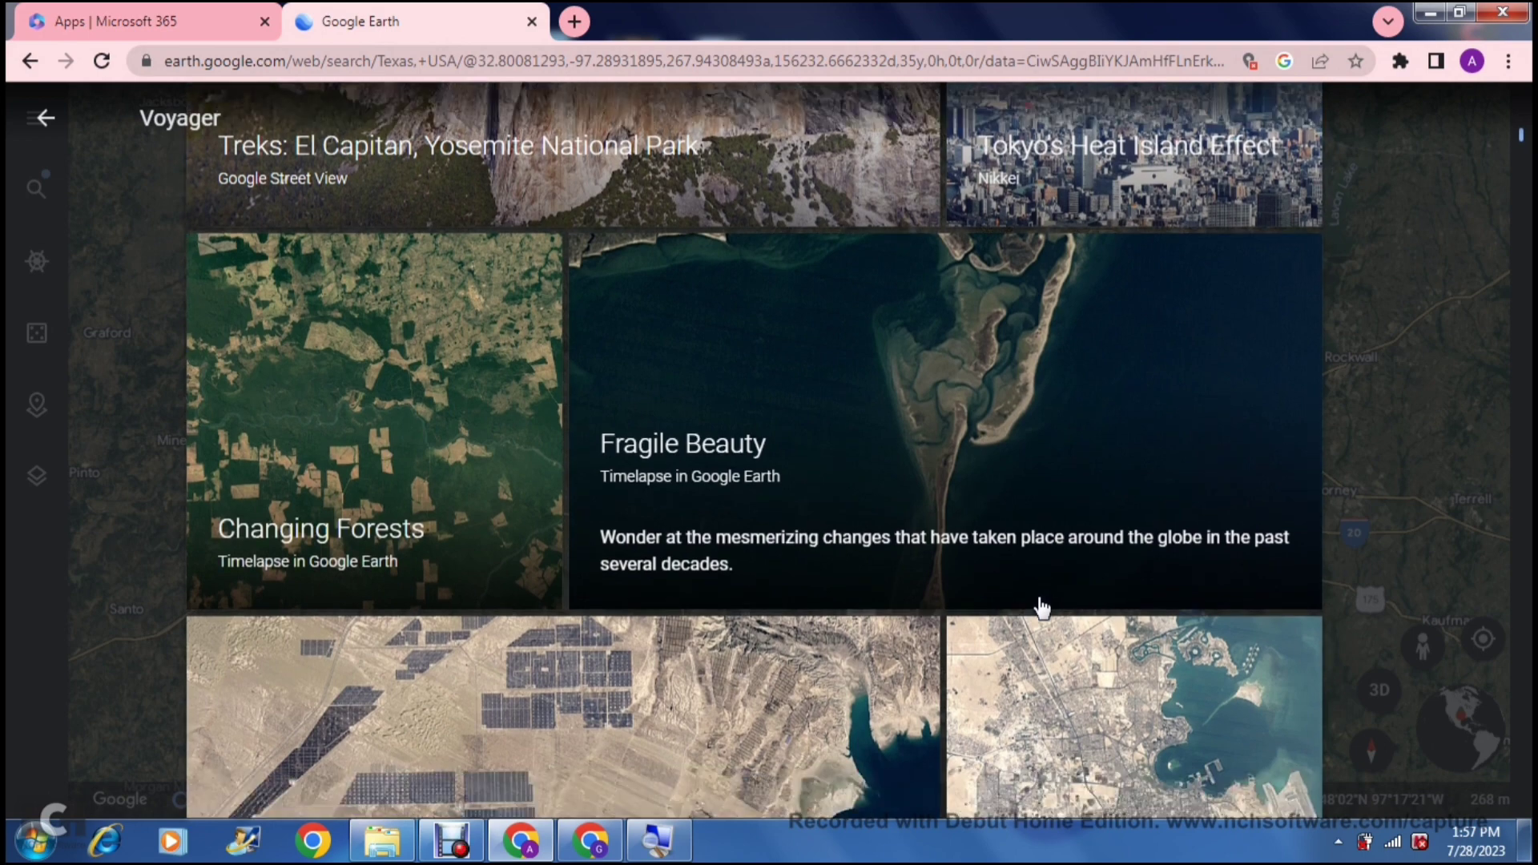
scroll(1041, 606, down, 5)
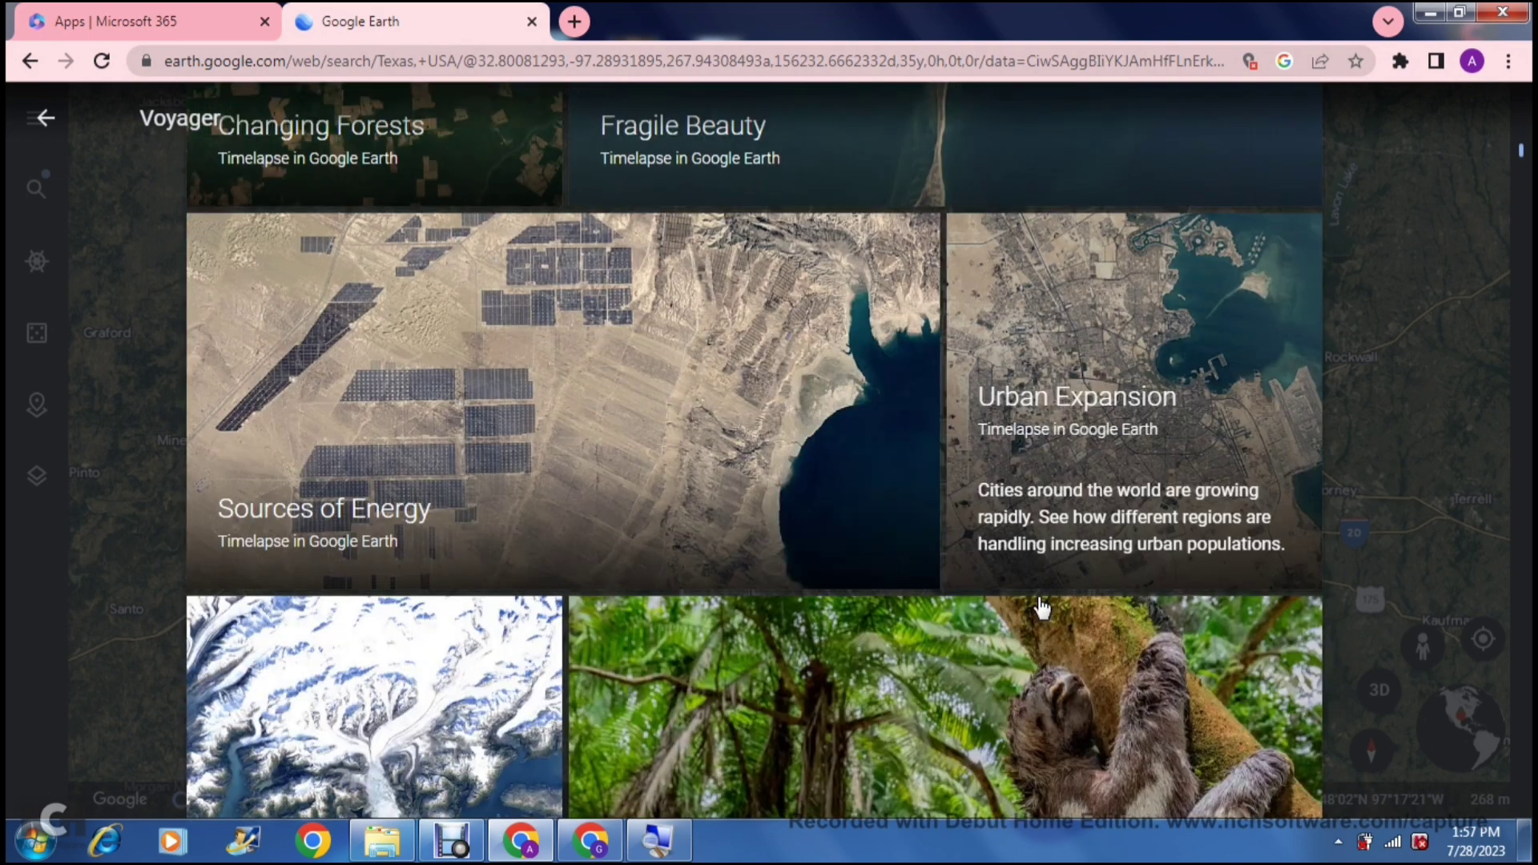
scroll(1041, 609, down, 6)
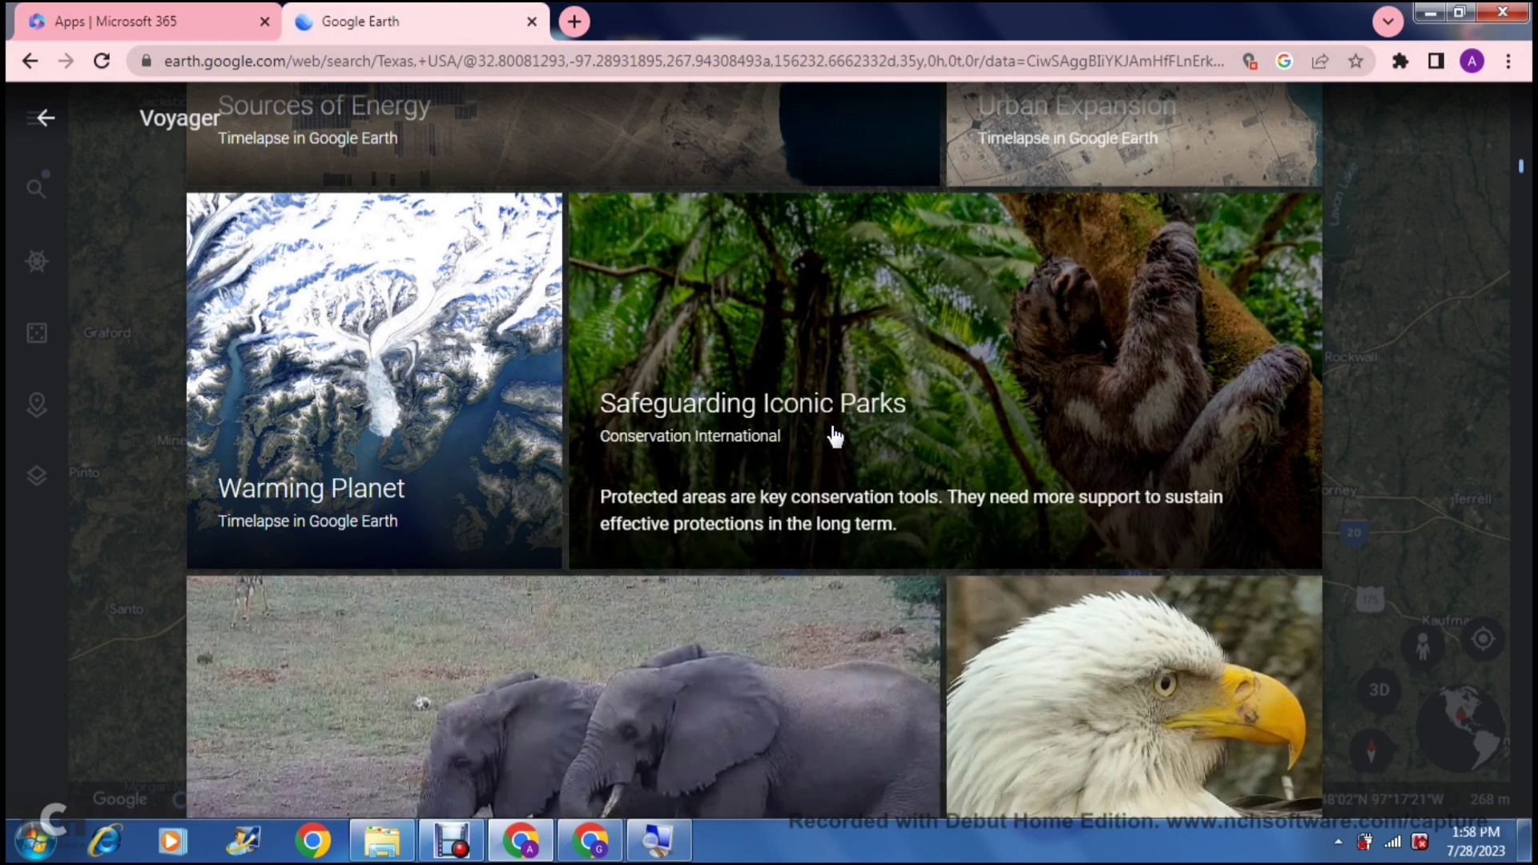
scroll(836, 436, down, 1)
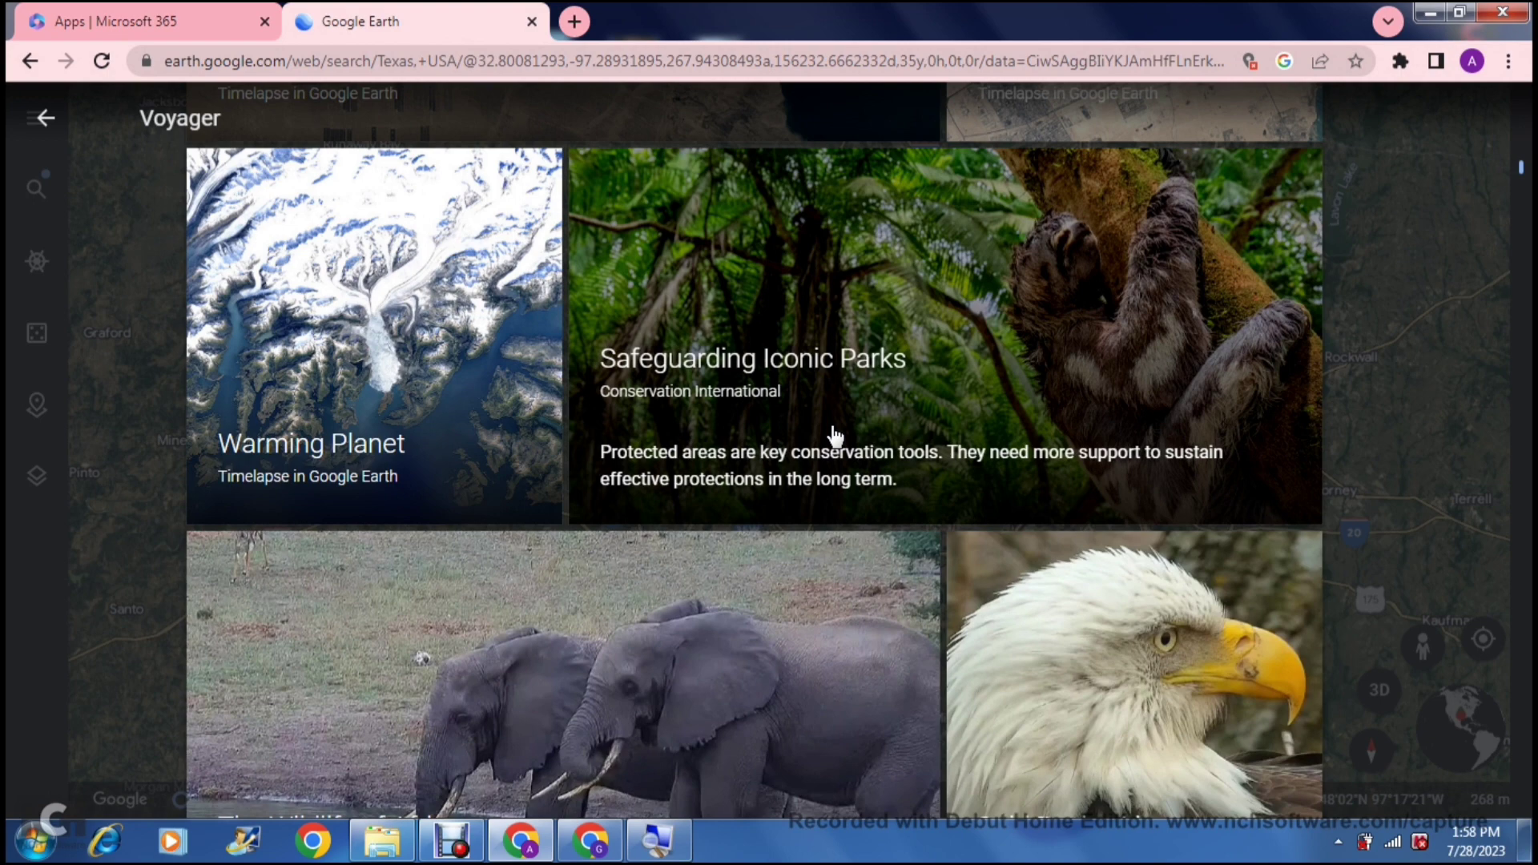
scroll(835, 437, up, 4)
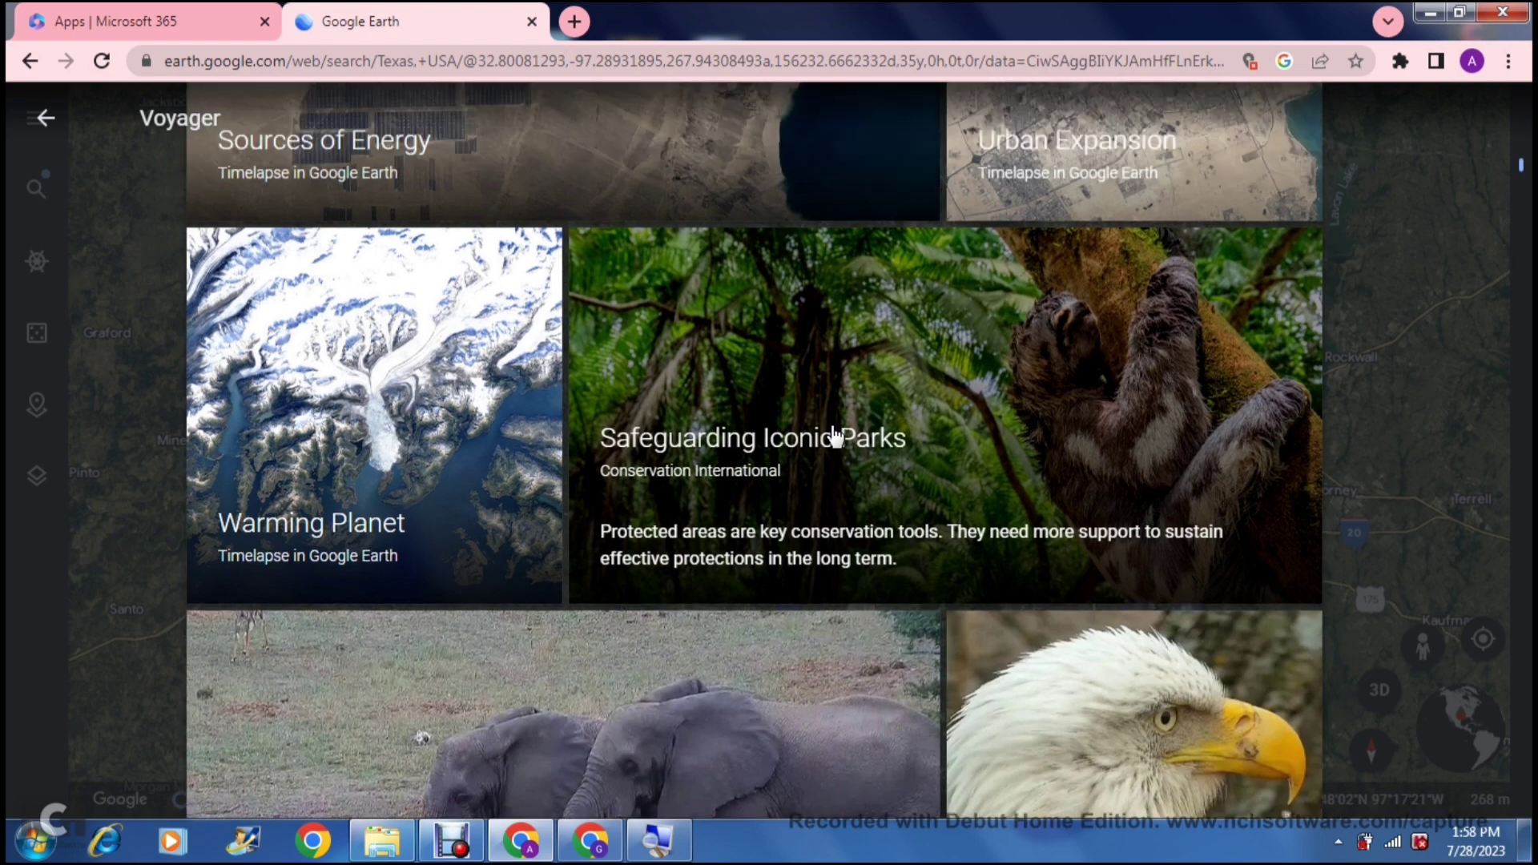
scroll(835, 437, up, 6)
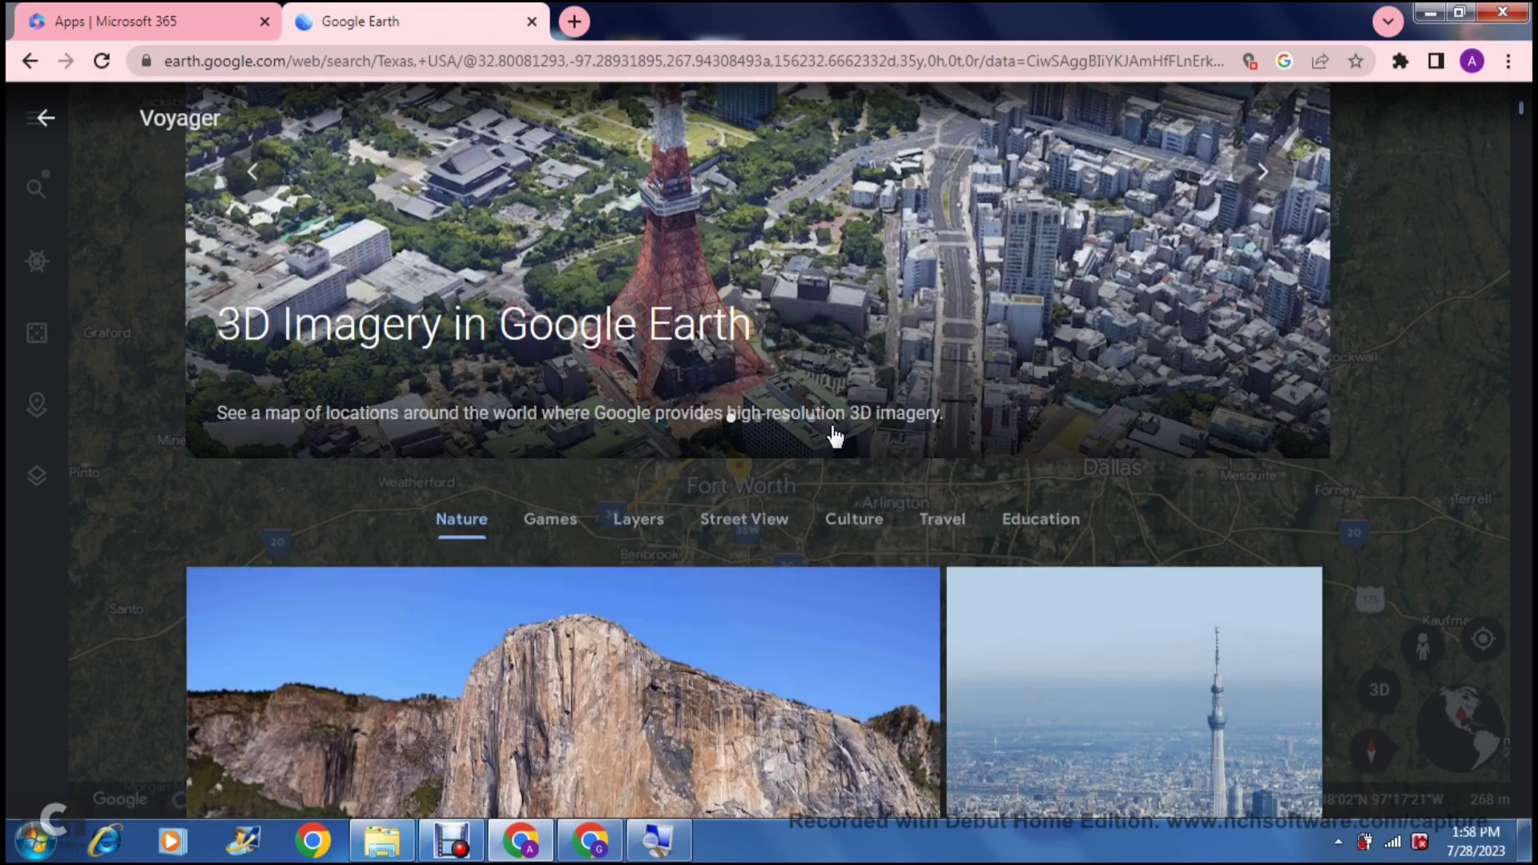
scroll(835, 436, down, 2)
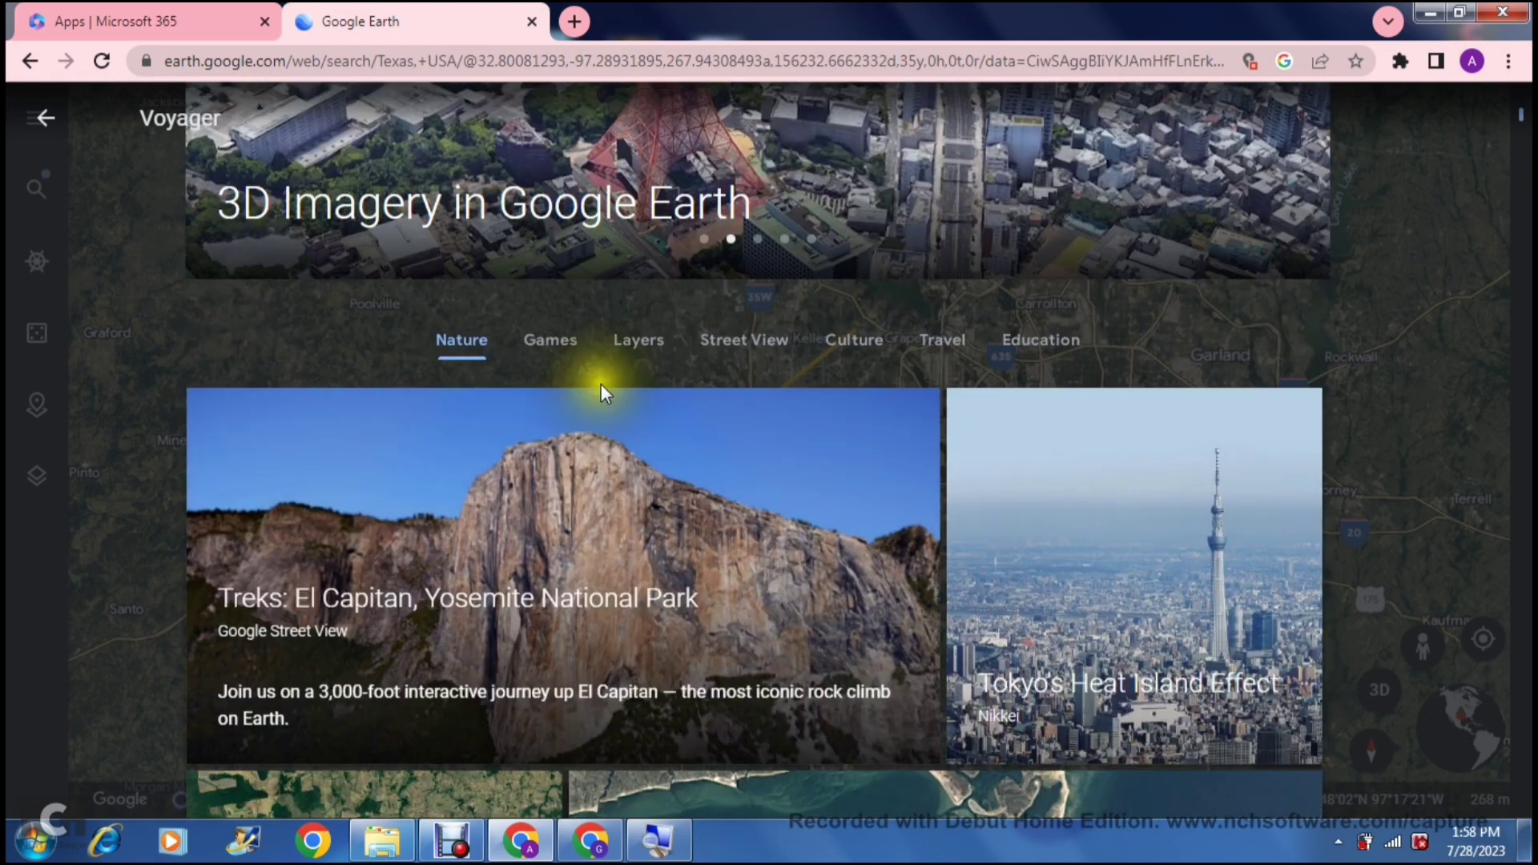
Show Voyager's Games category and look over its quizzes and Carmen Sandiego games.
click(565, 346)
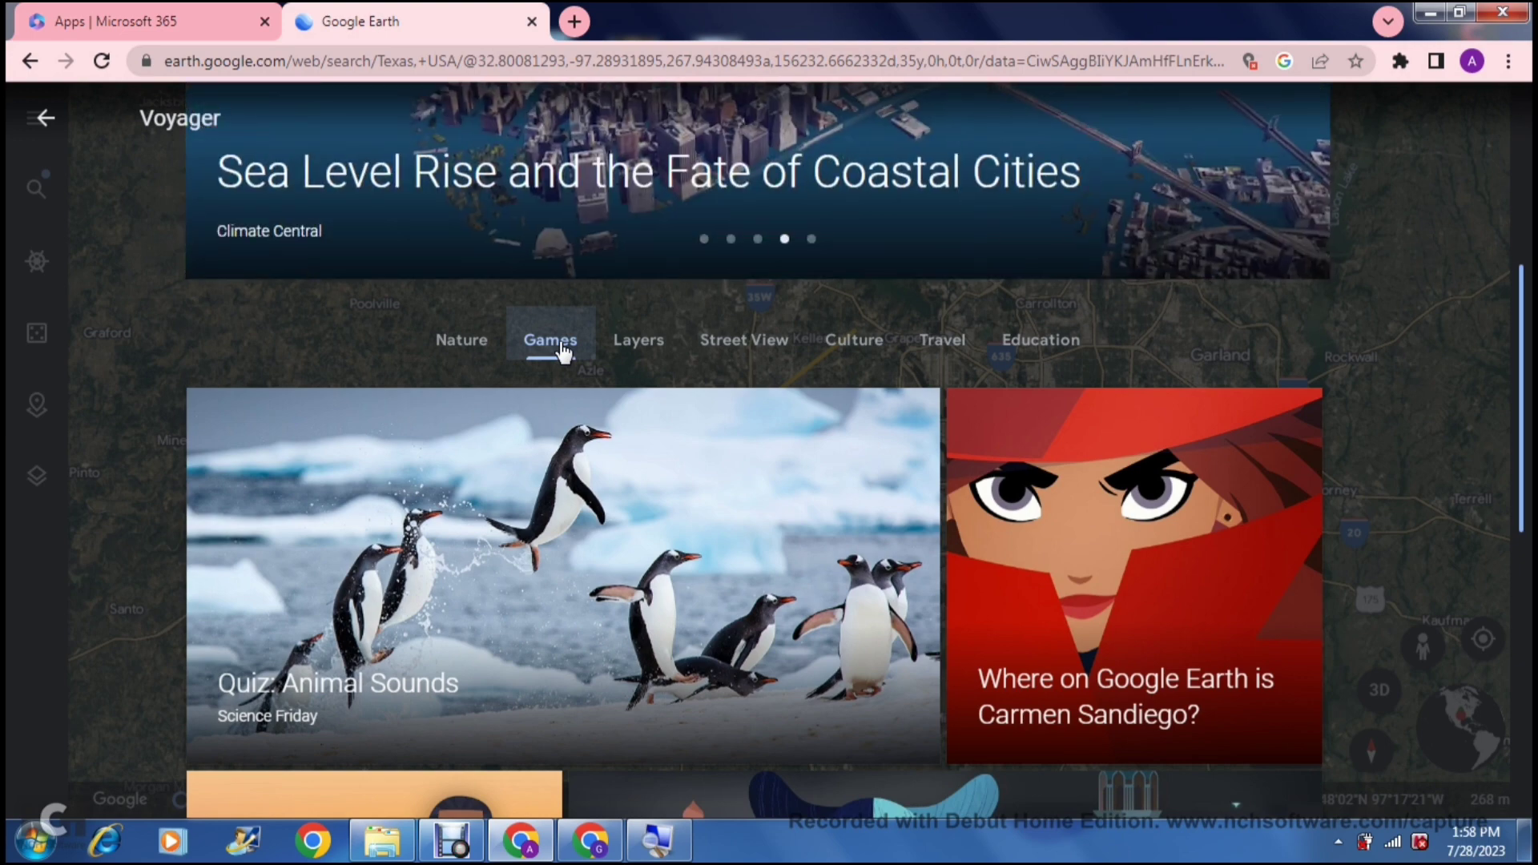
scroll(563, 349, down, 2)
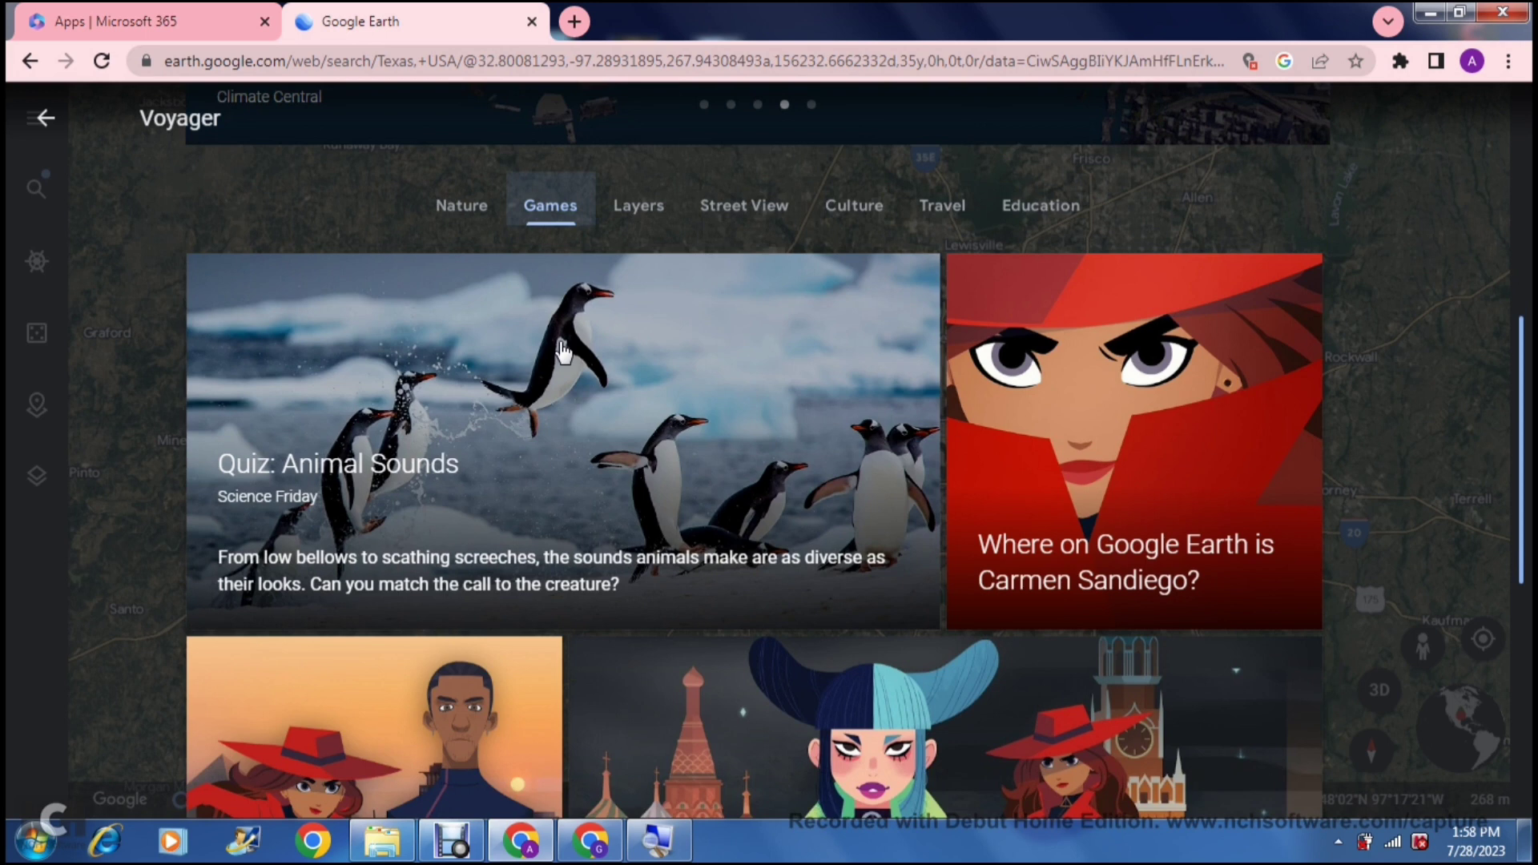
scroll(563, 350, down, 2)
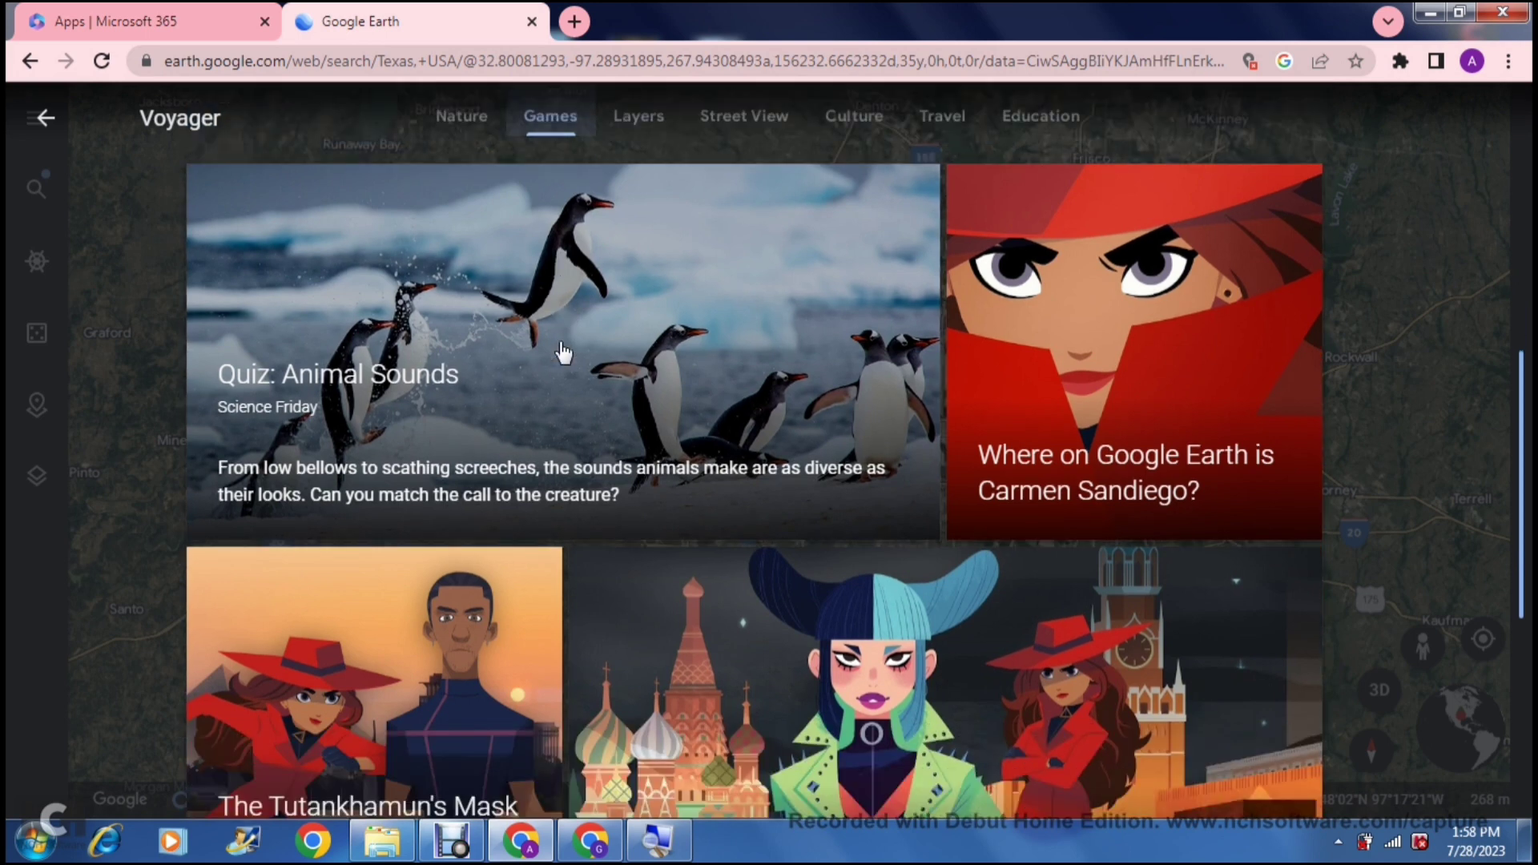
scroll(563, 353, down, 2)
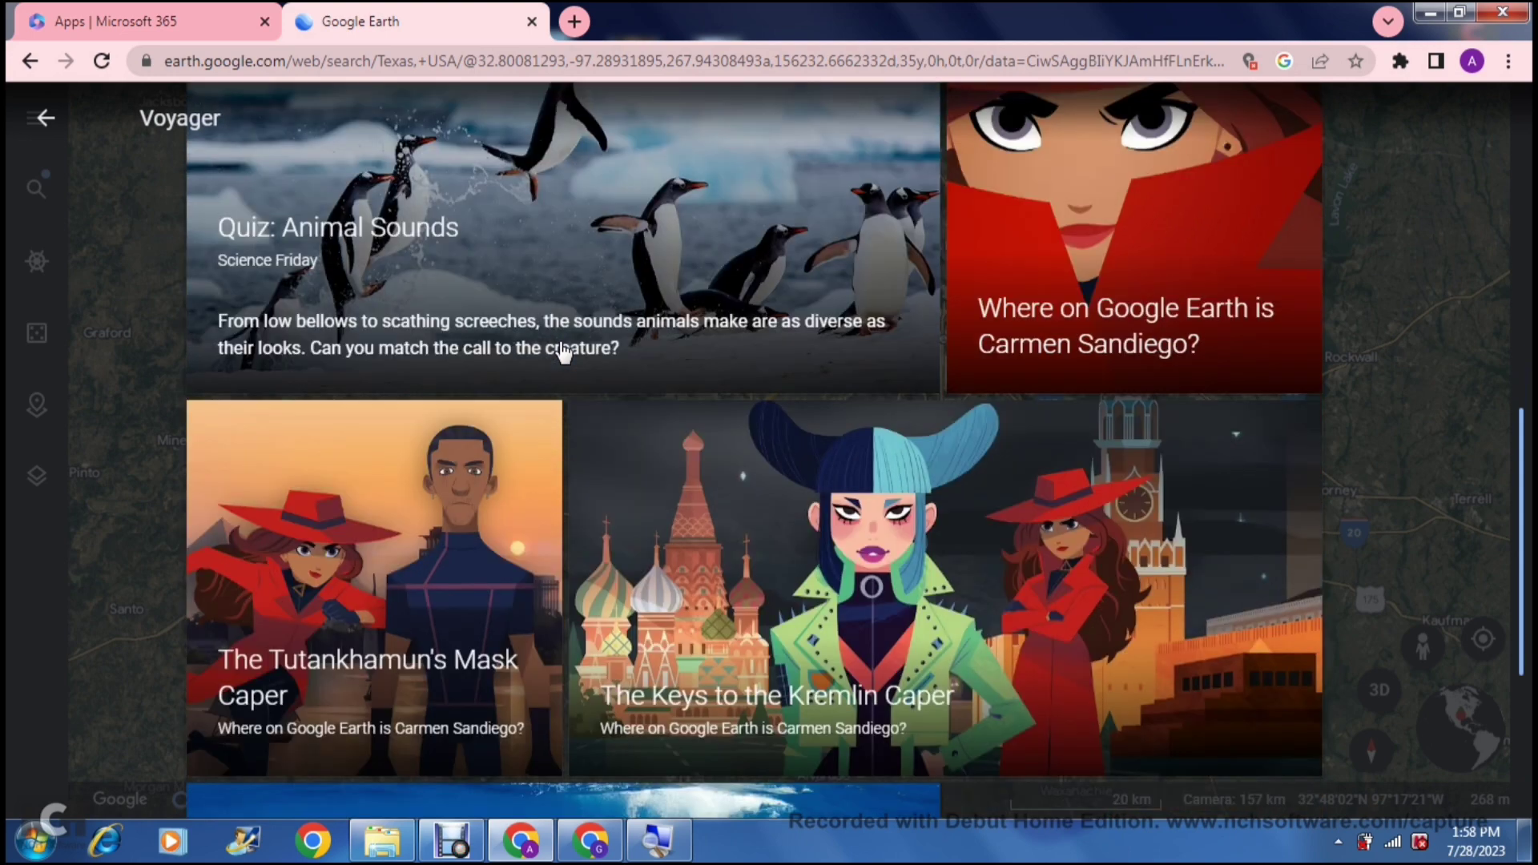
scroll(563, 352, down, 3)
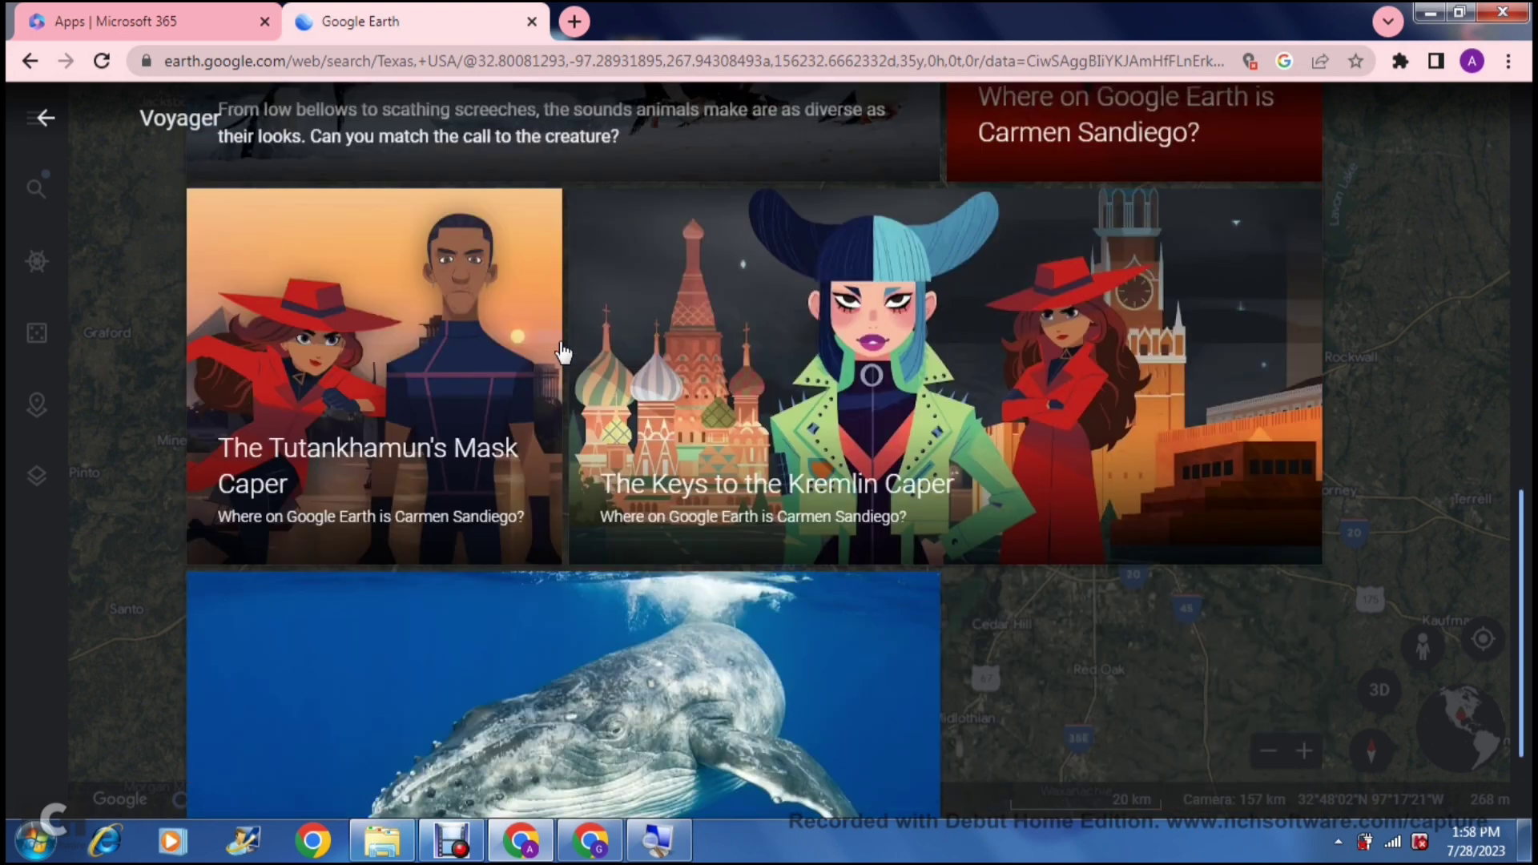
scroll(563, 352, down, 2)
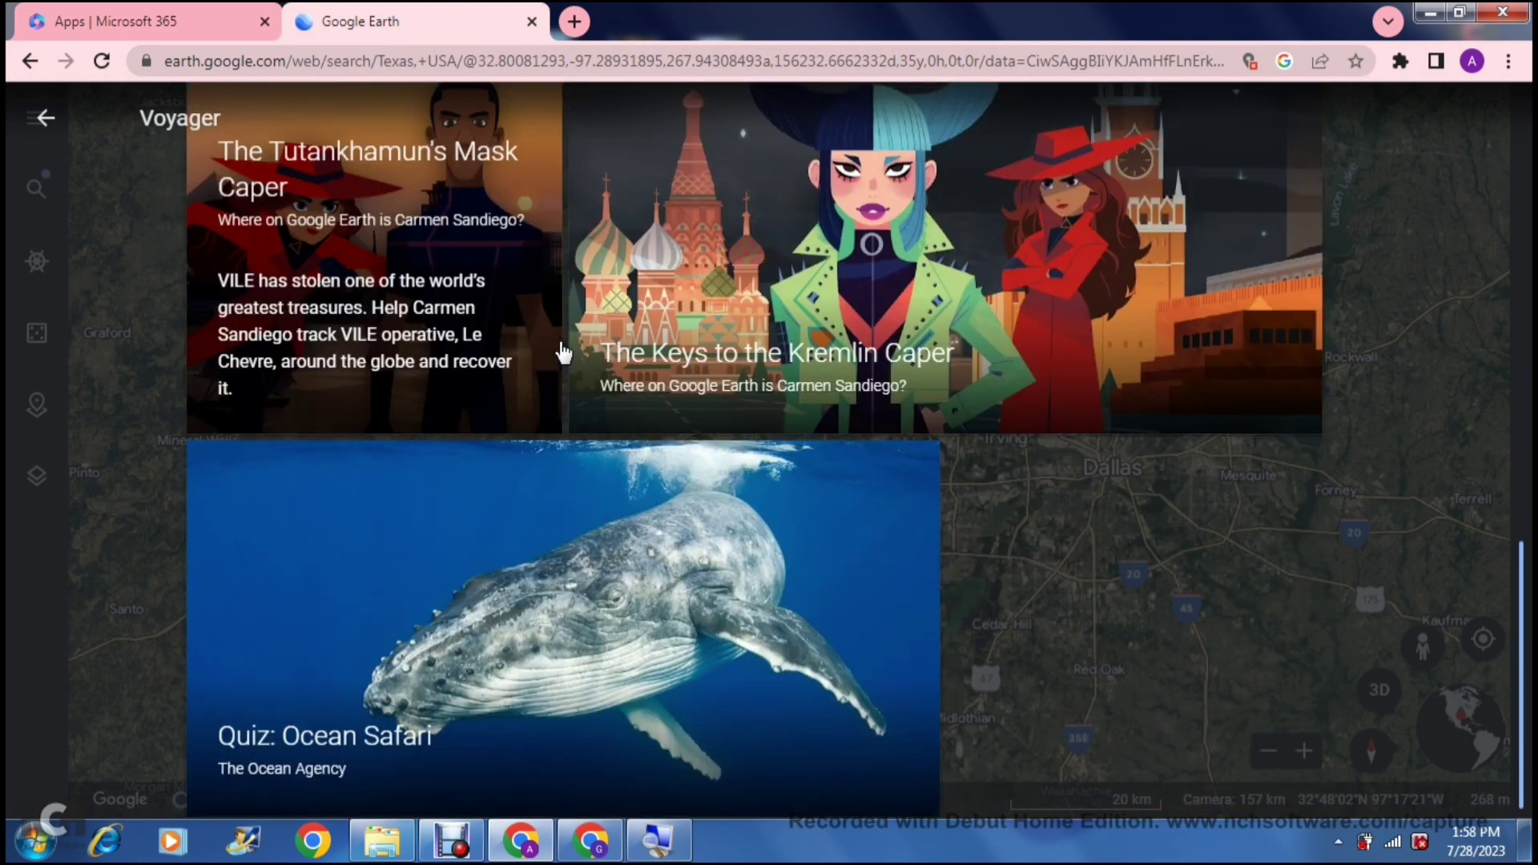
scroll(563, 352, up, 5)
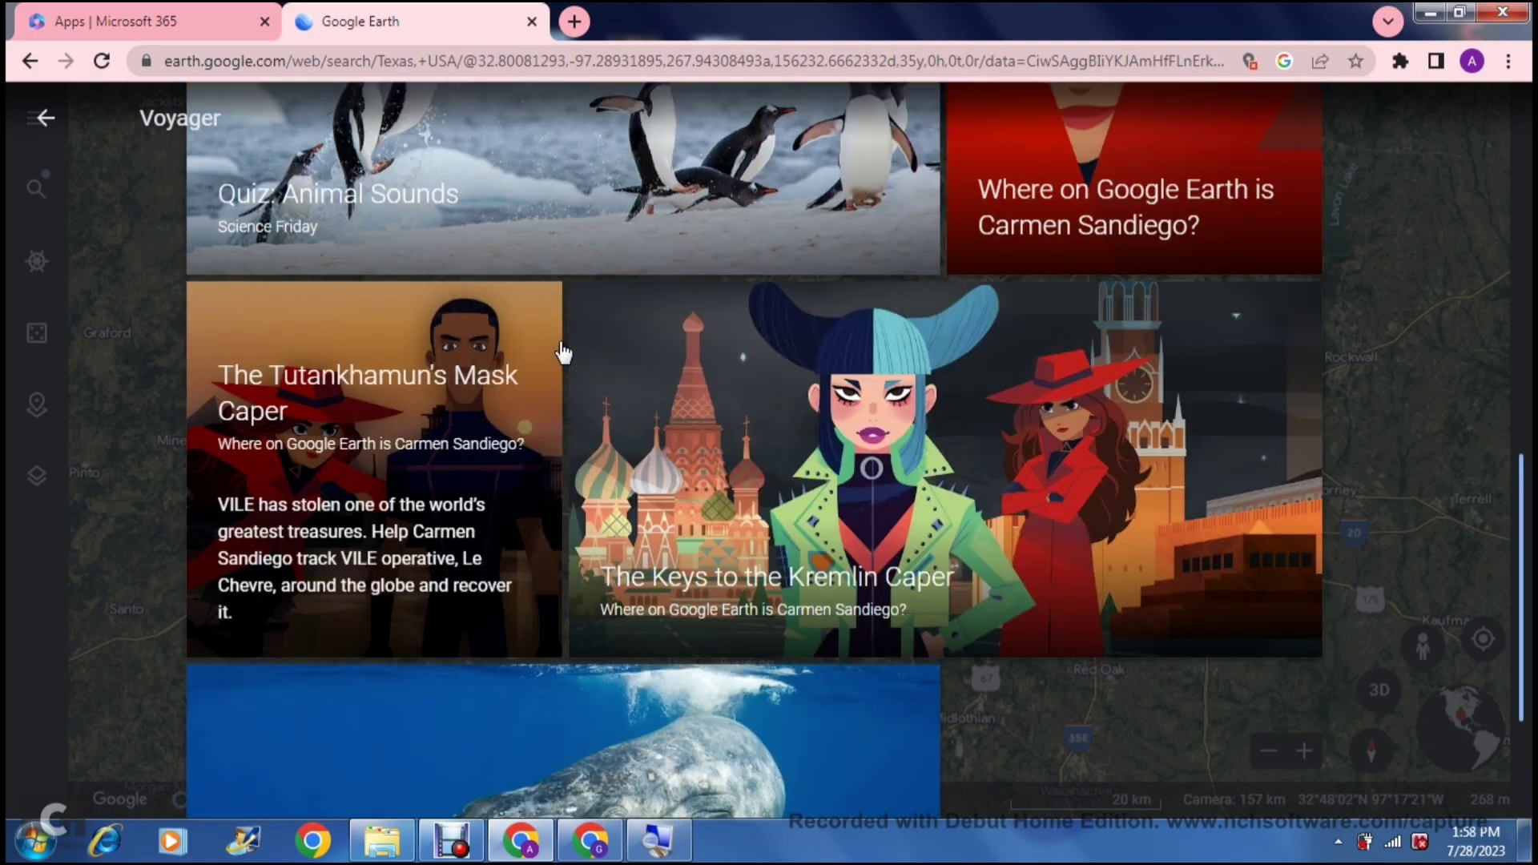
scroll(563, 352, up, 1)
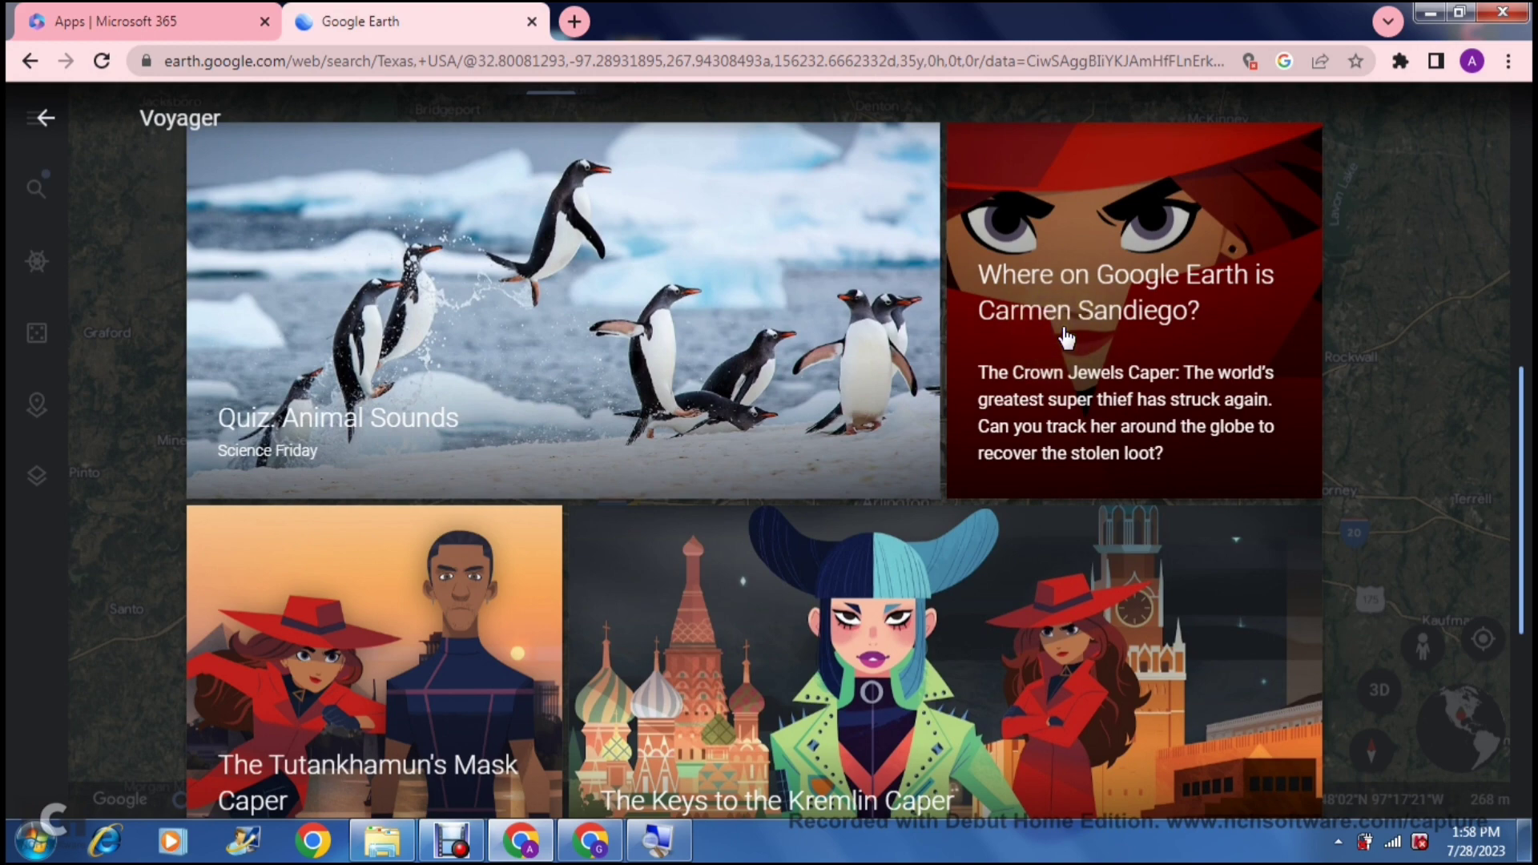
Show Voyager's Layers category and look over its imagery, ice coverage and hurricane stories.
scroll(1065, 336, up, 8)
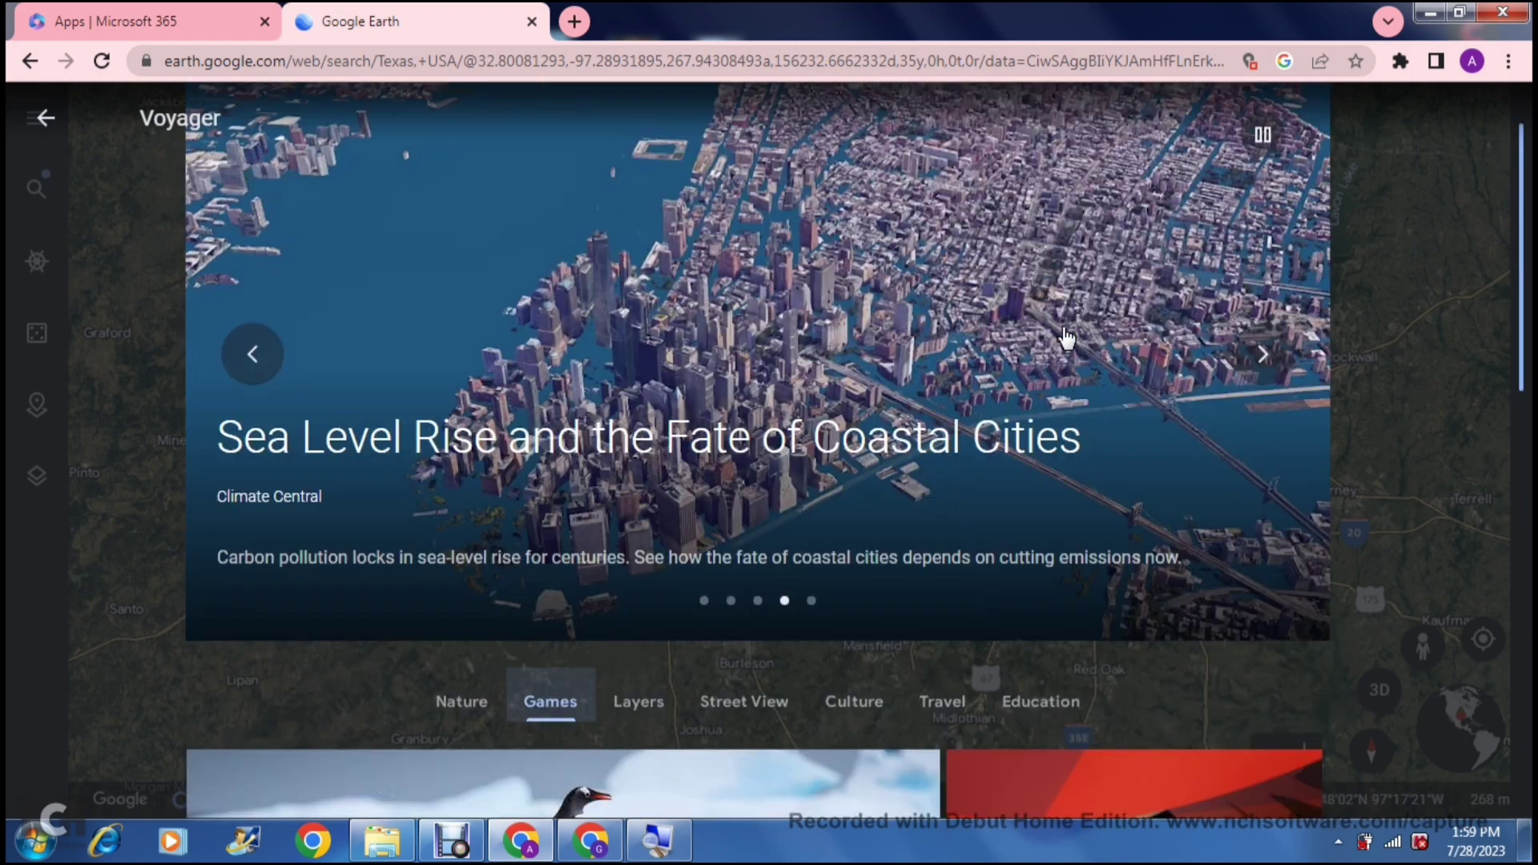
click(639, 703)
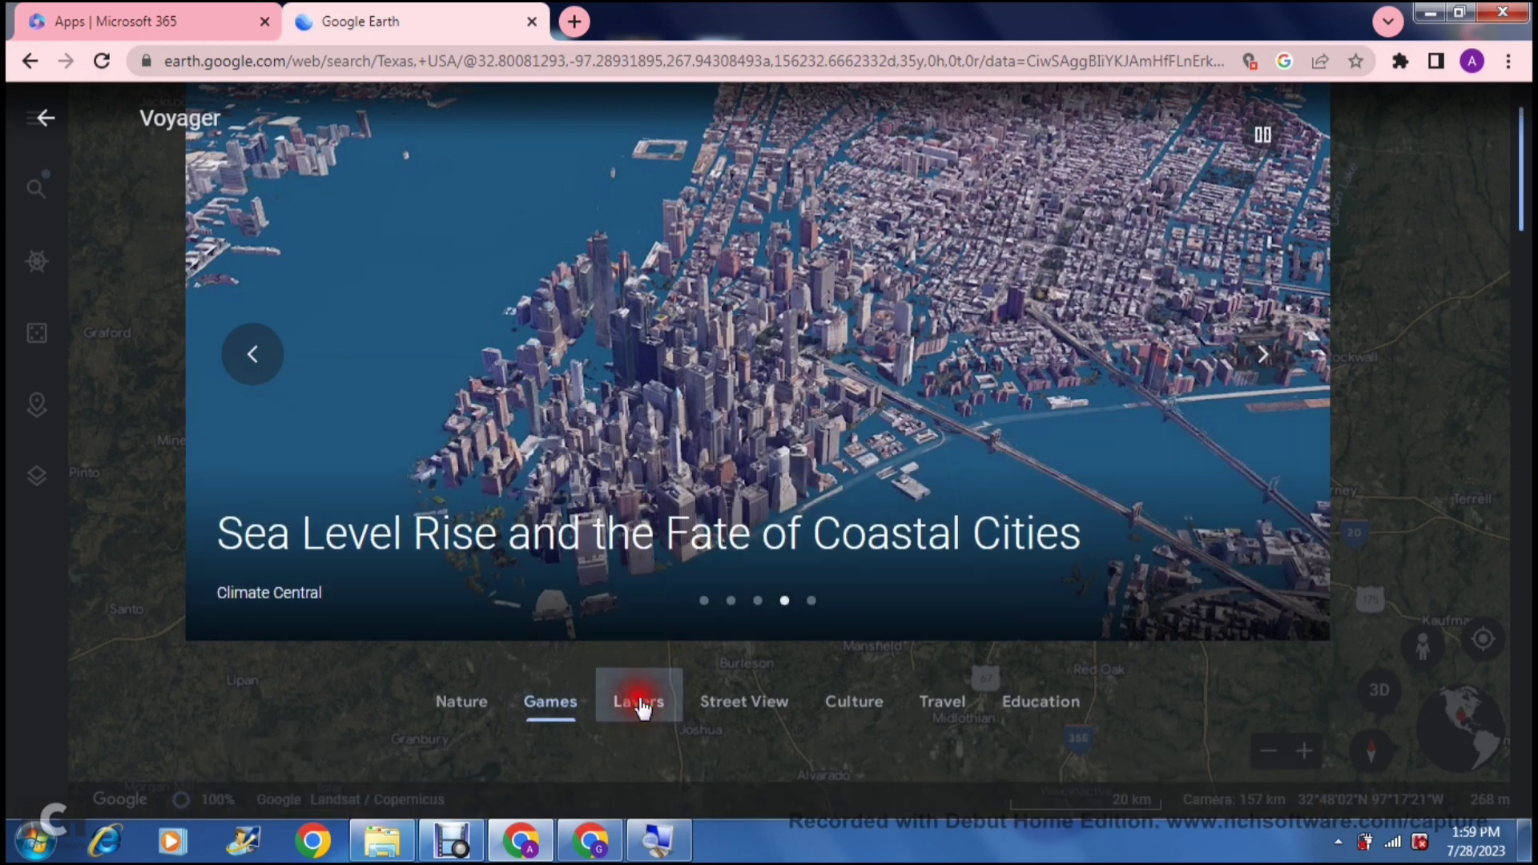
scroll(641, 704, down, 7)
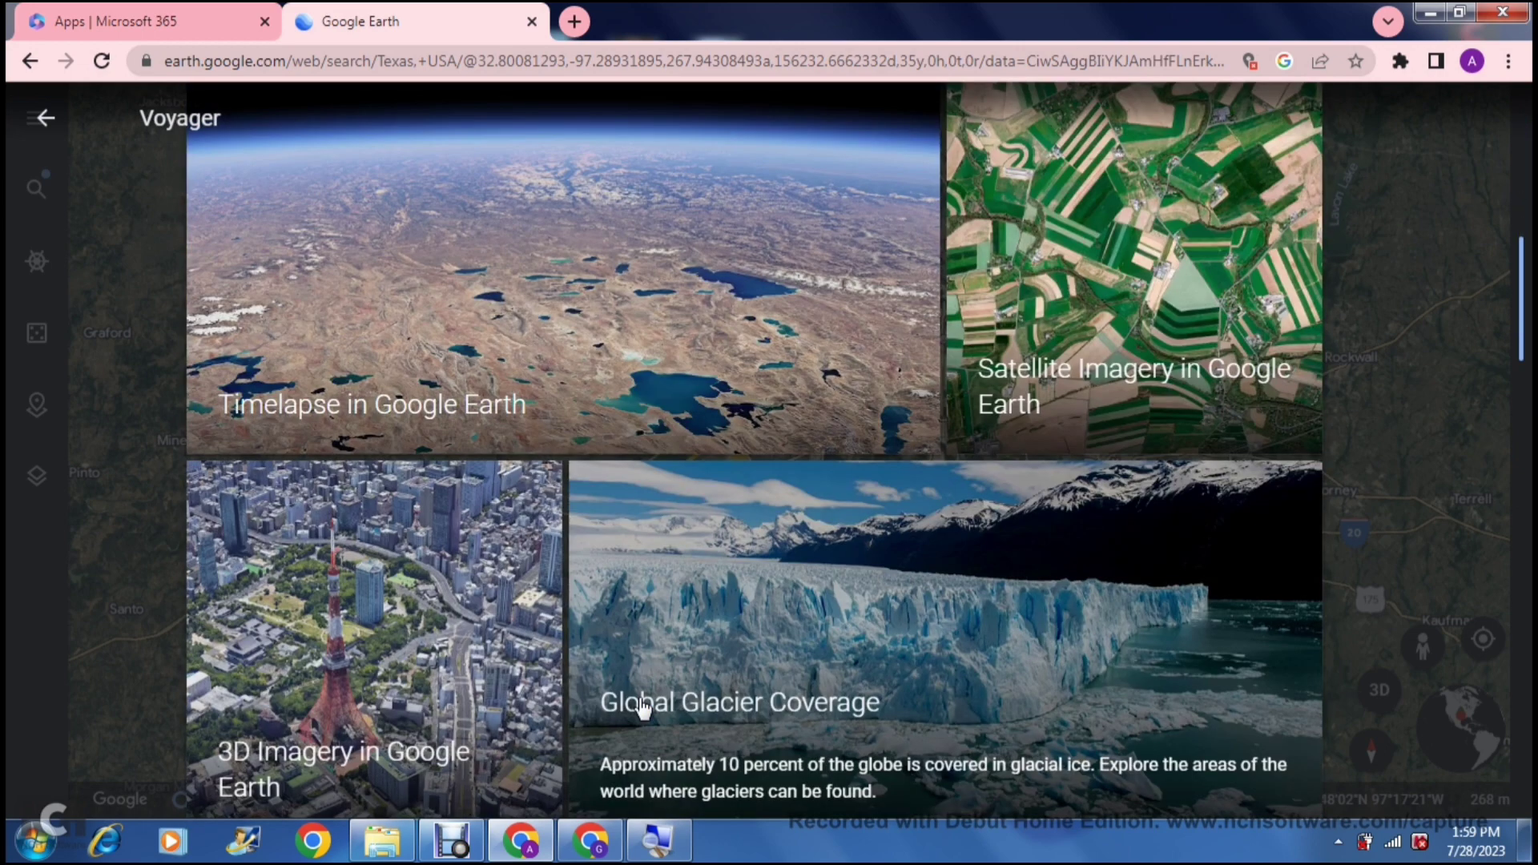
scroll(641, 705, up, 1)
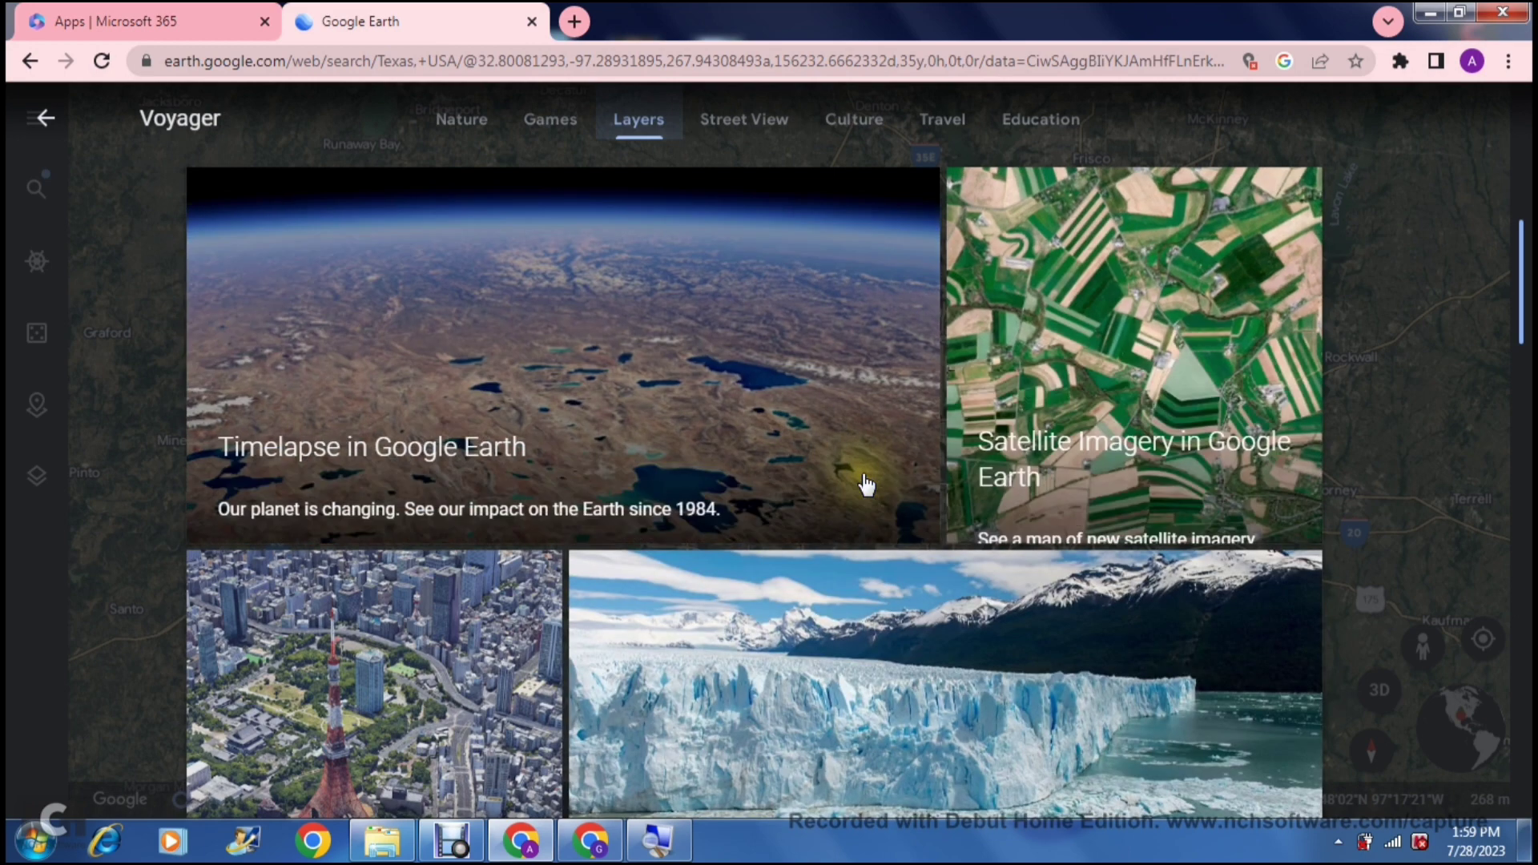
scroll(865, 485, down, 3)
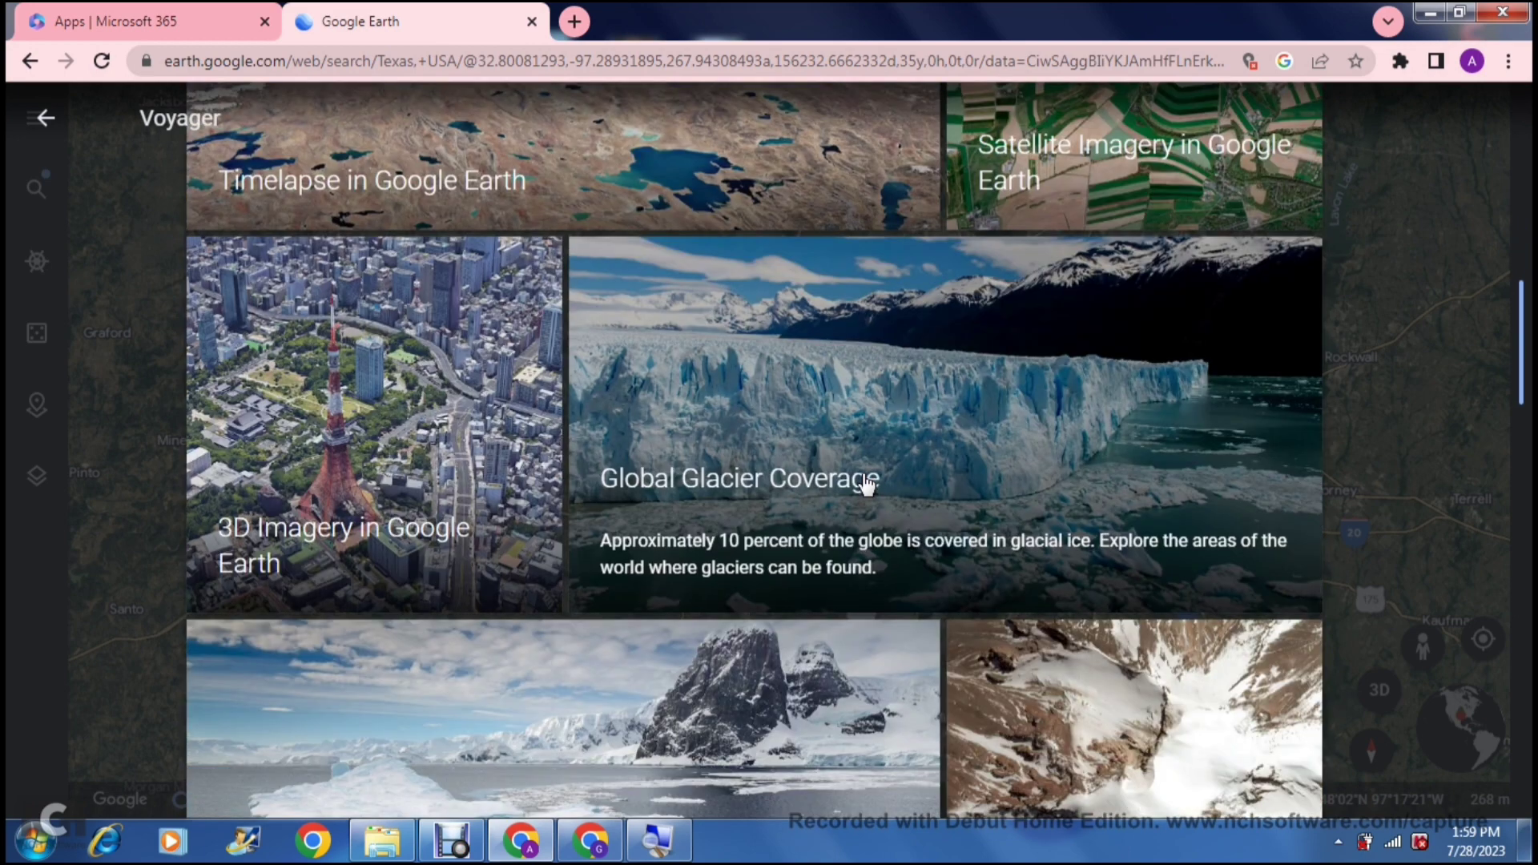
scroll(865, 485, down, 5)
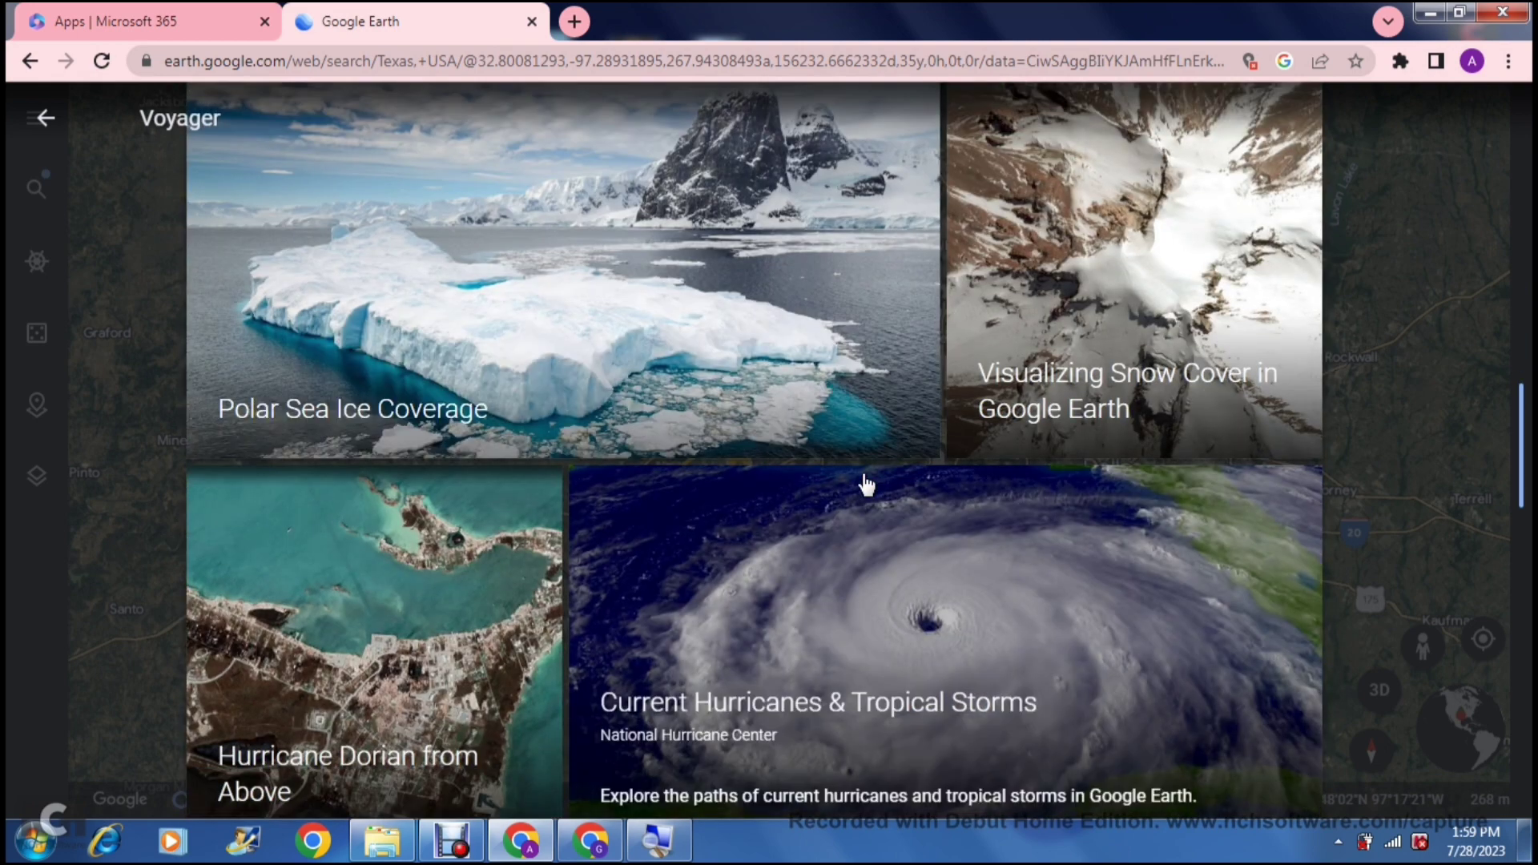
scroll(865, 484, down, 1)
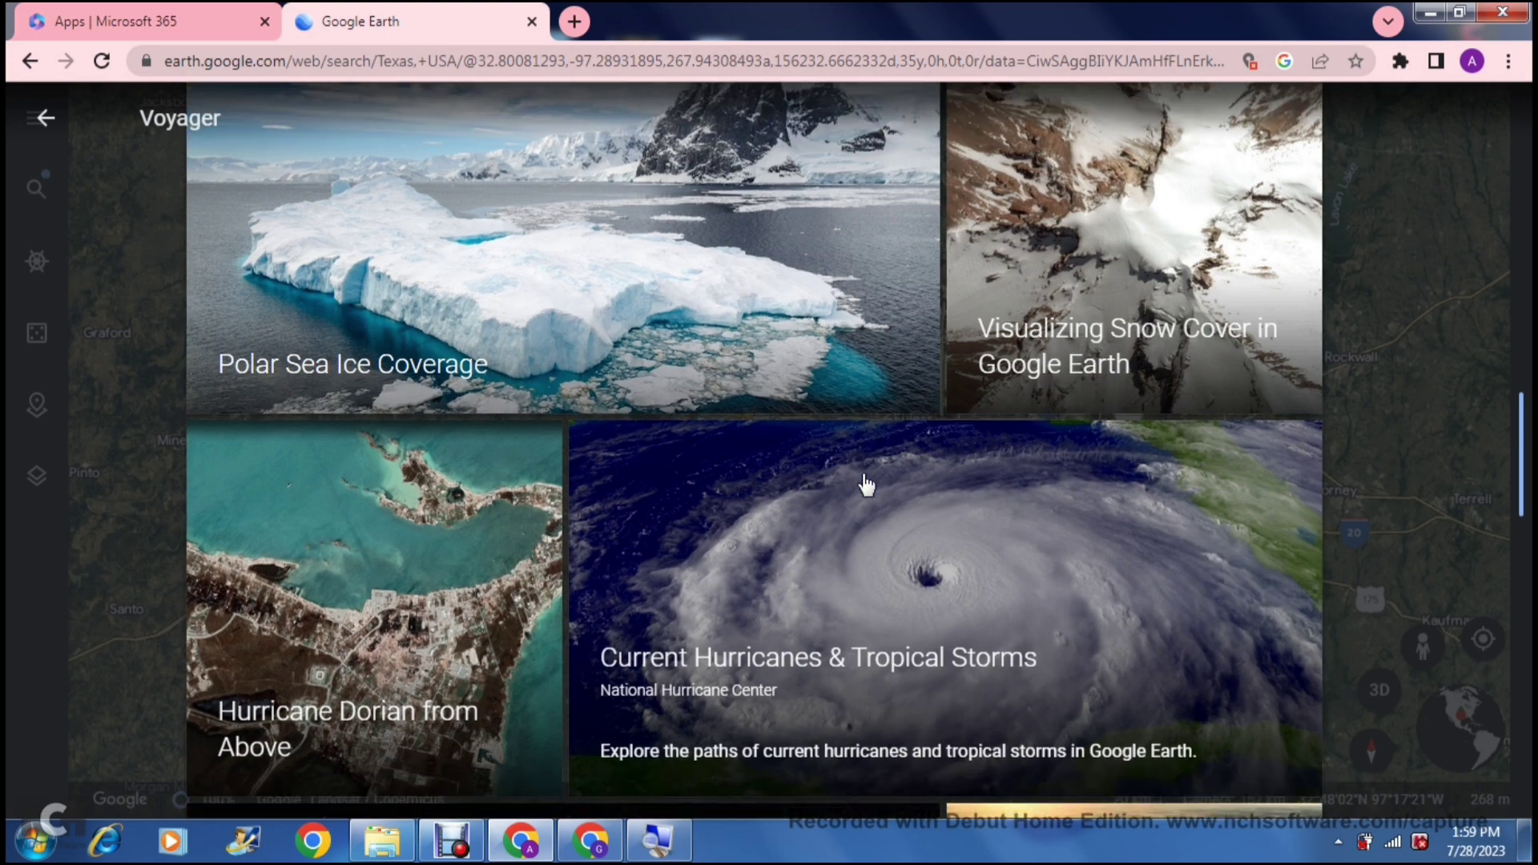
scroll(865, 485, up, 6)
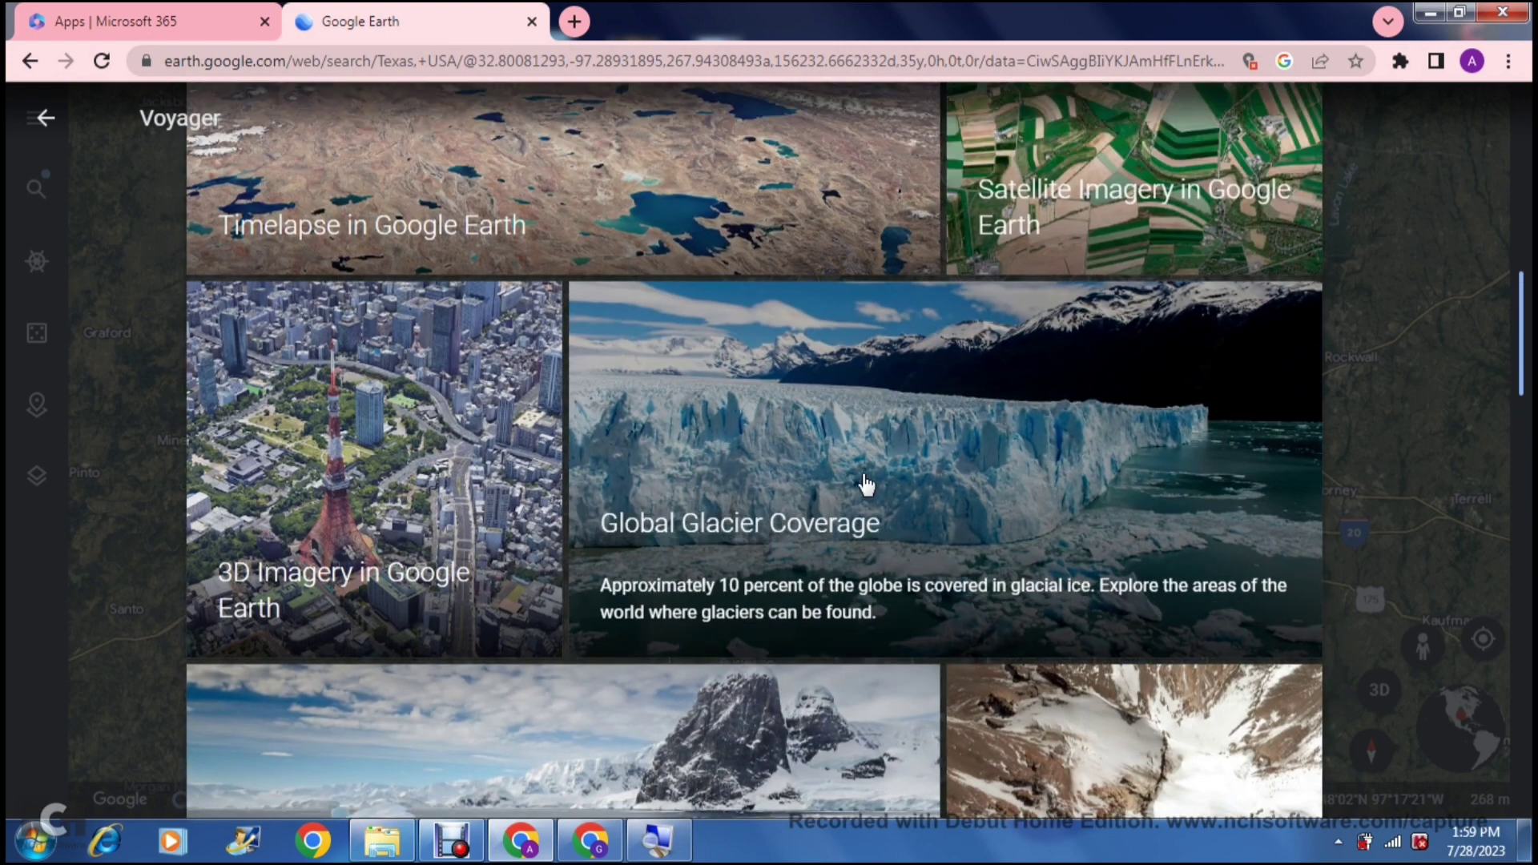
scroll(866, 485, up, 4)
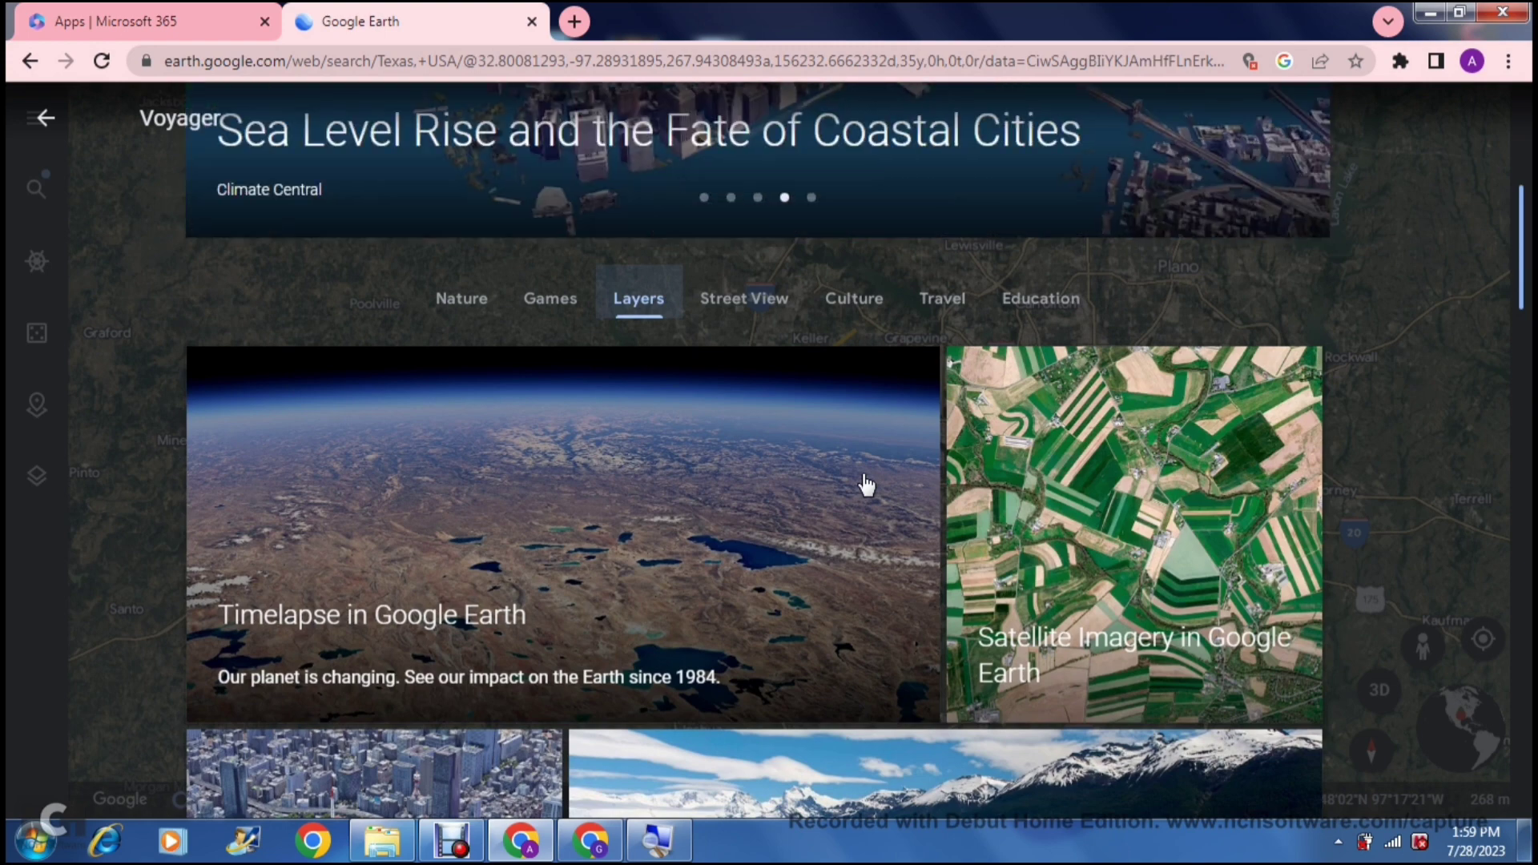
Show Voyager's Street View category and look over its zoo, hiking and country discovery tours.
click(759, 302)
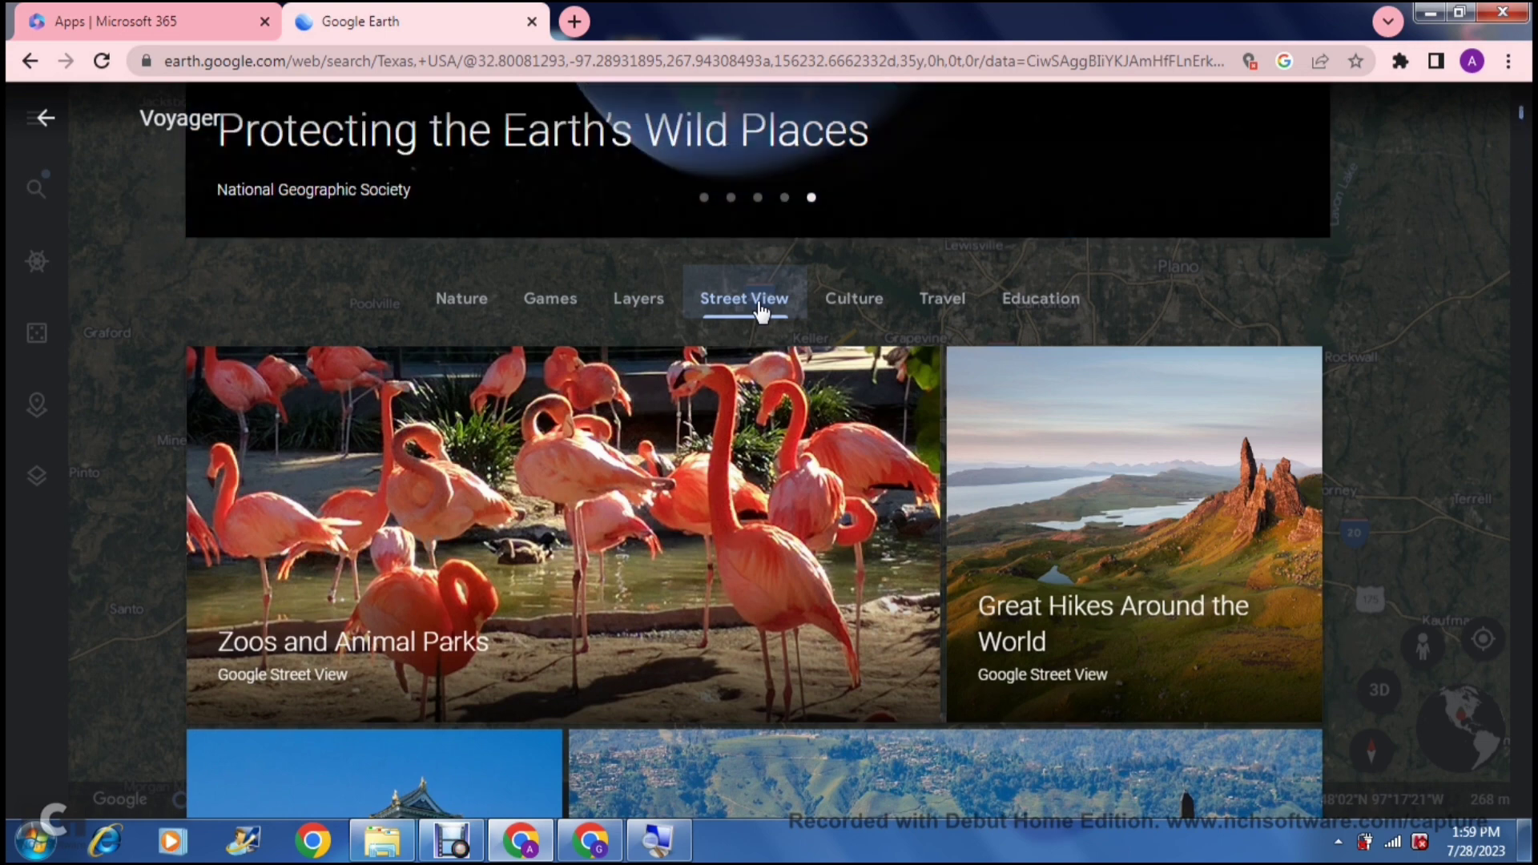
scroll(759, 311, down, 1)
scroll(759, 311, down, 1)
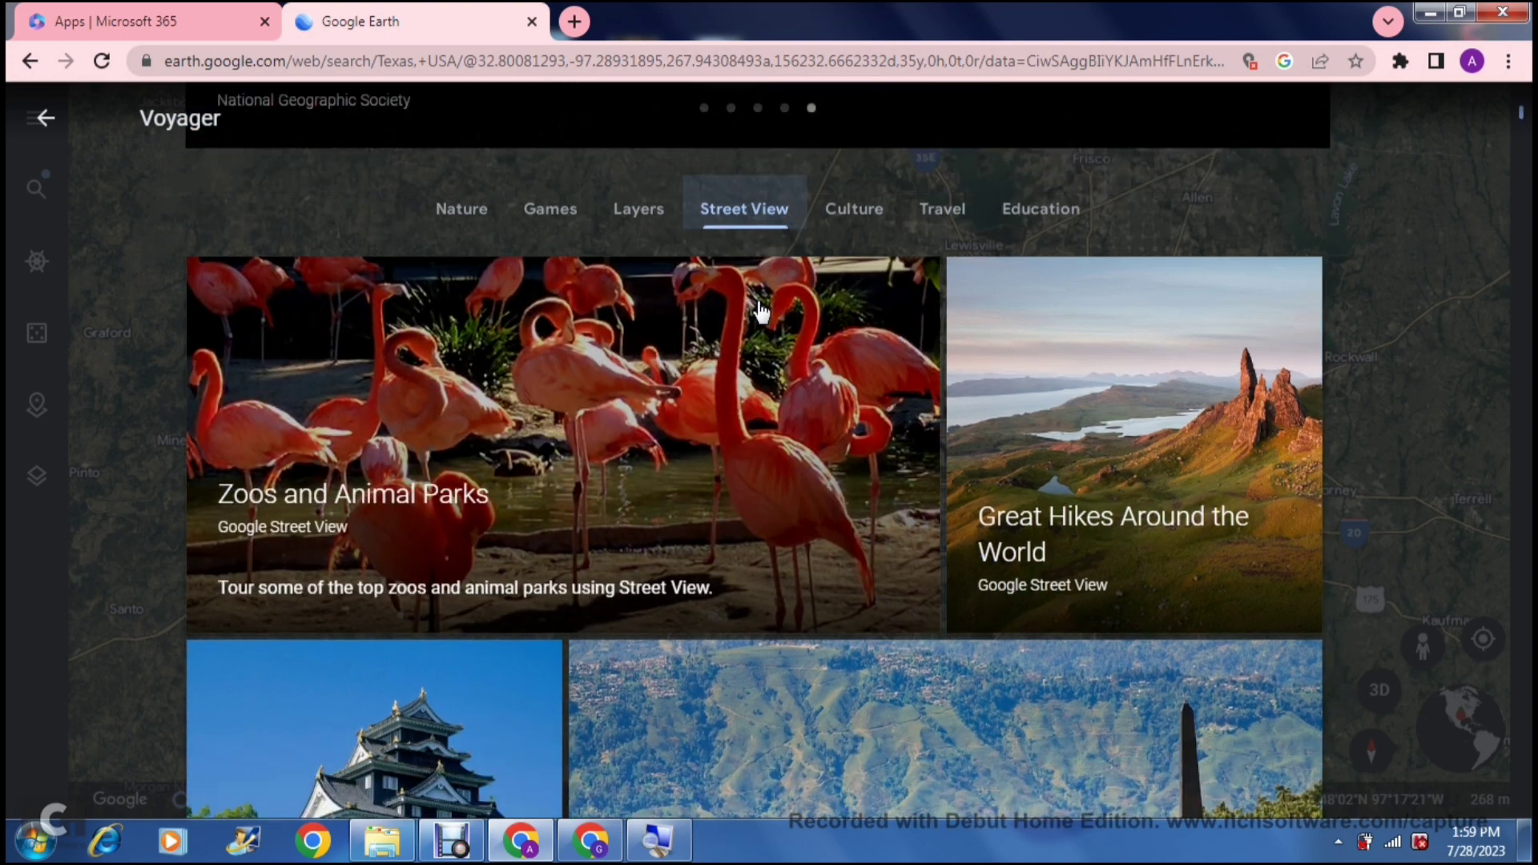
scroll(759, 311, down, 1)
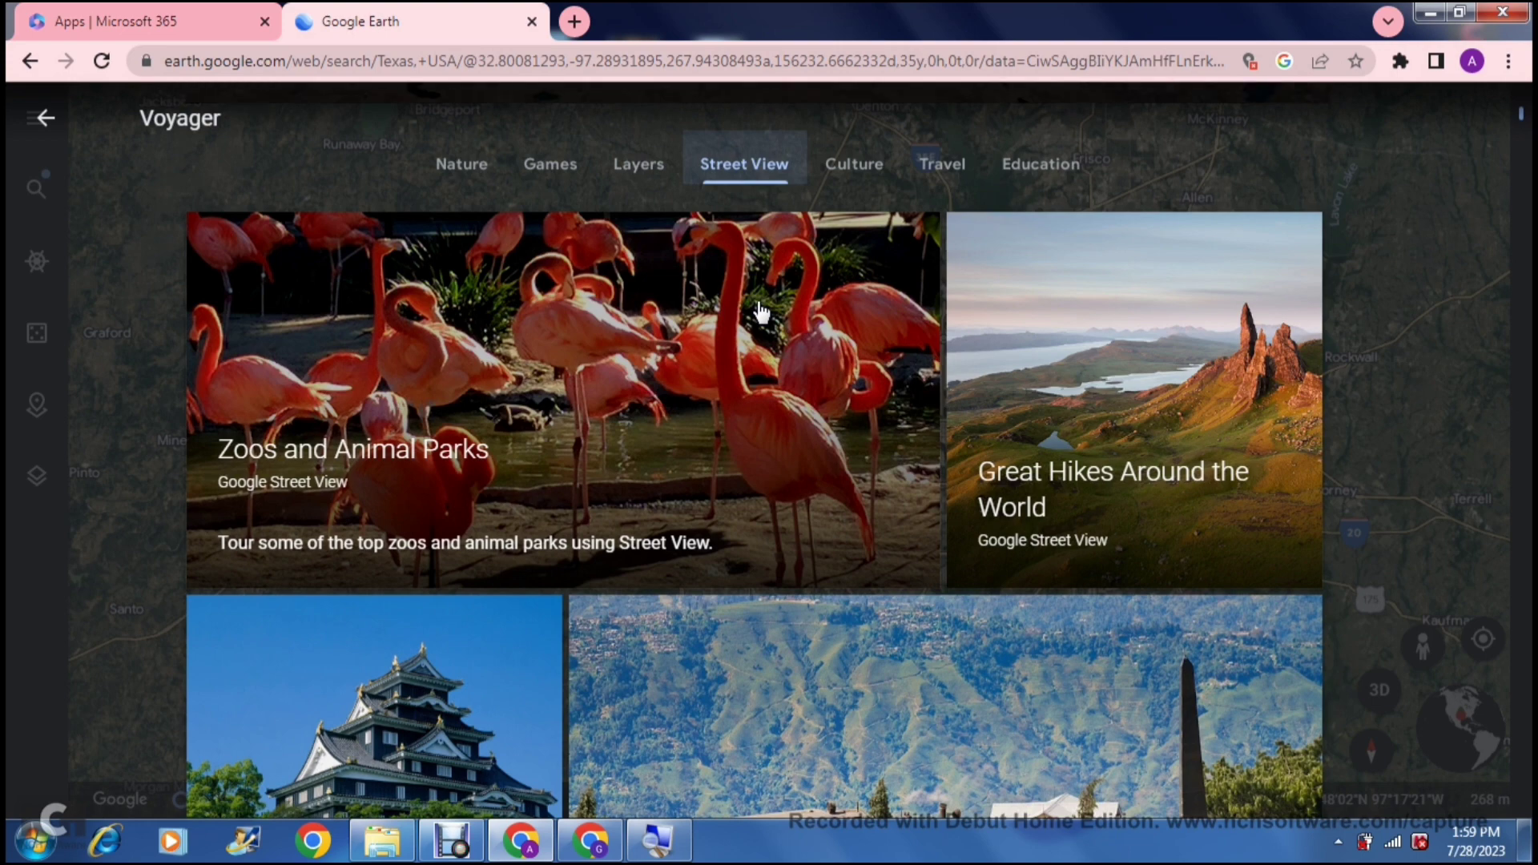
scroll(760, 310, down, 11)
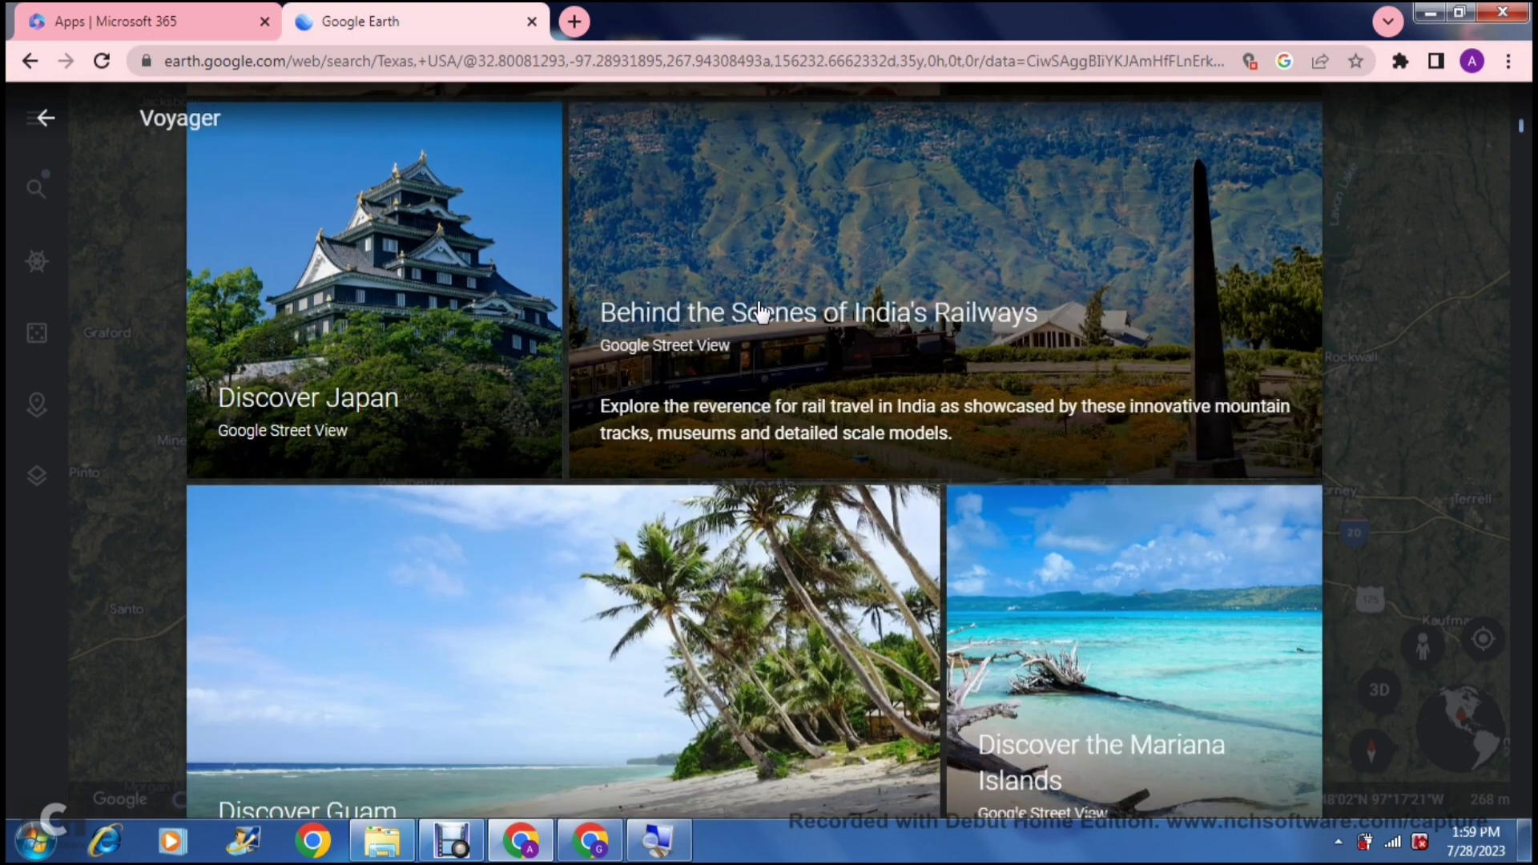
scroll(760, 312, down, 1)
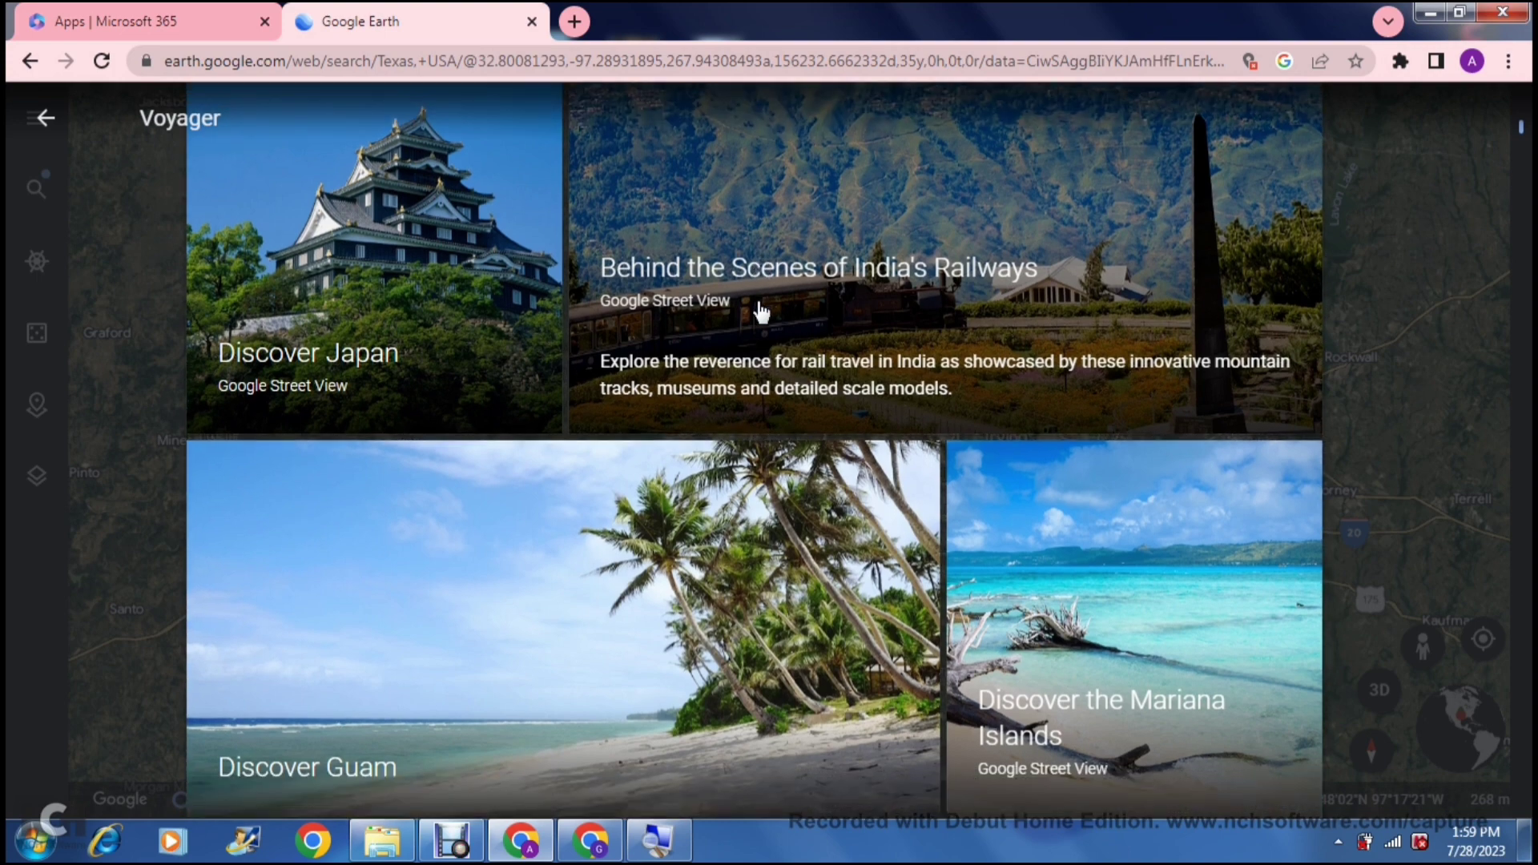
scroll(759, 310, down, 3)
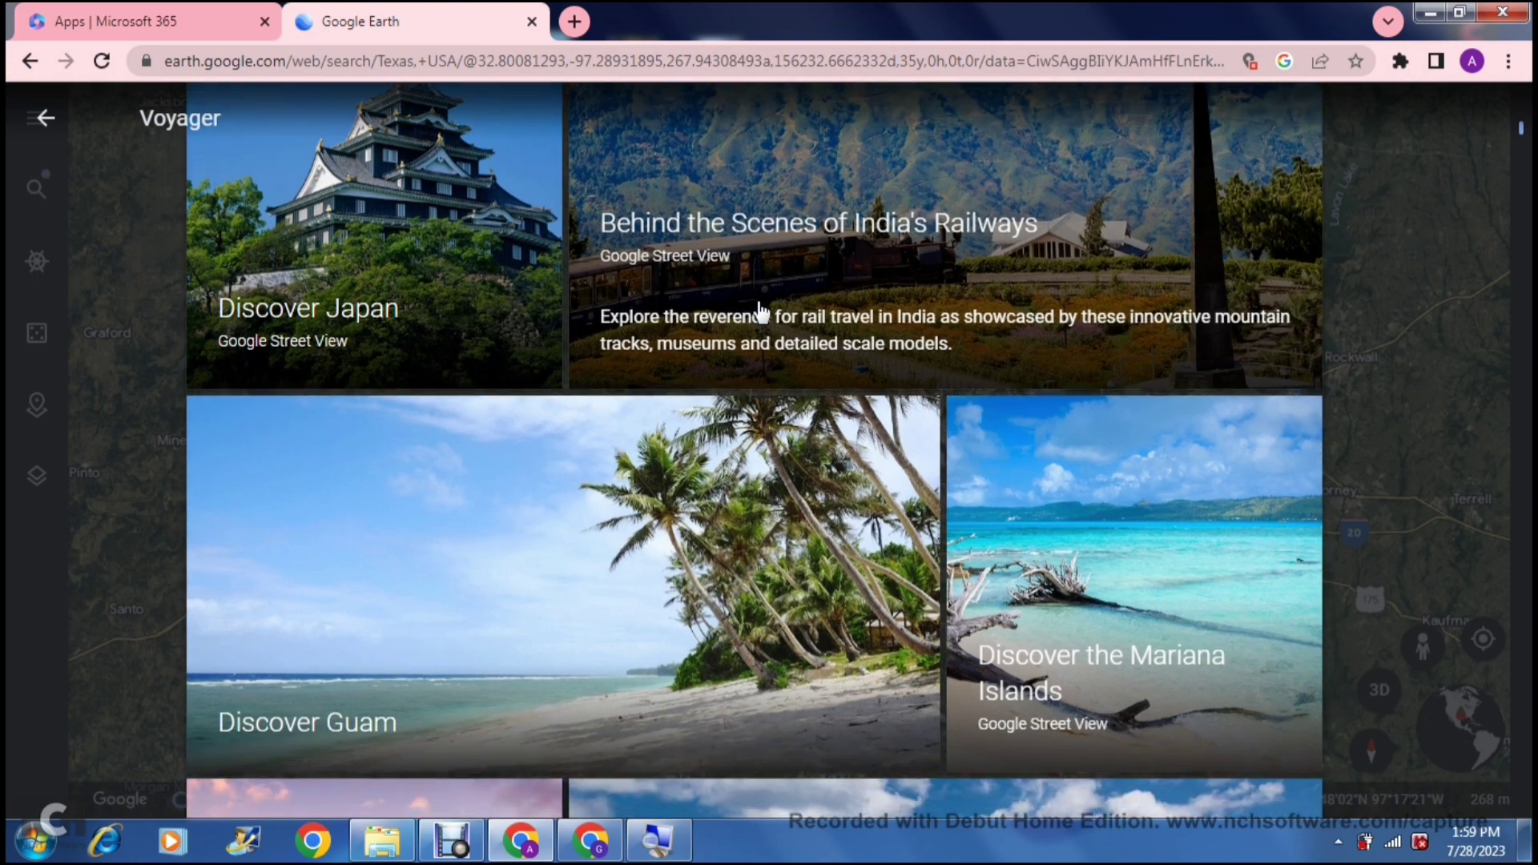
scroll(759, 311, down, 15)
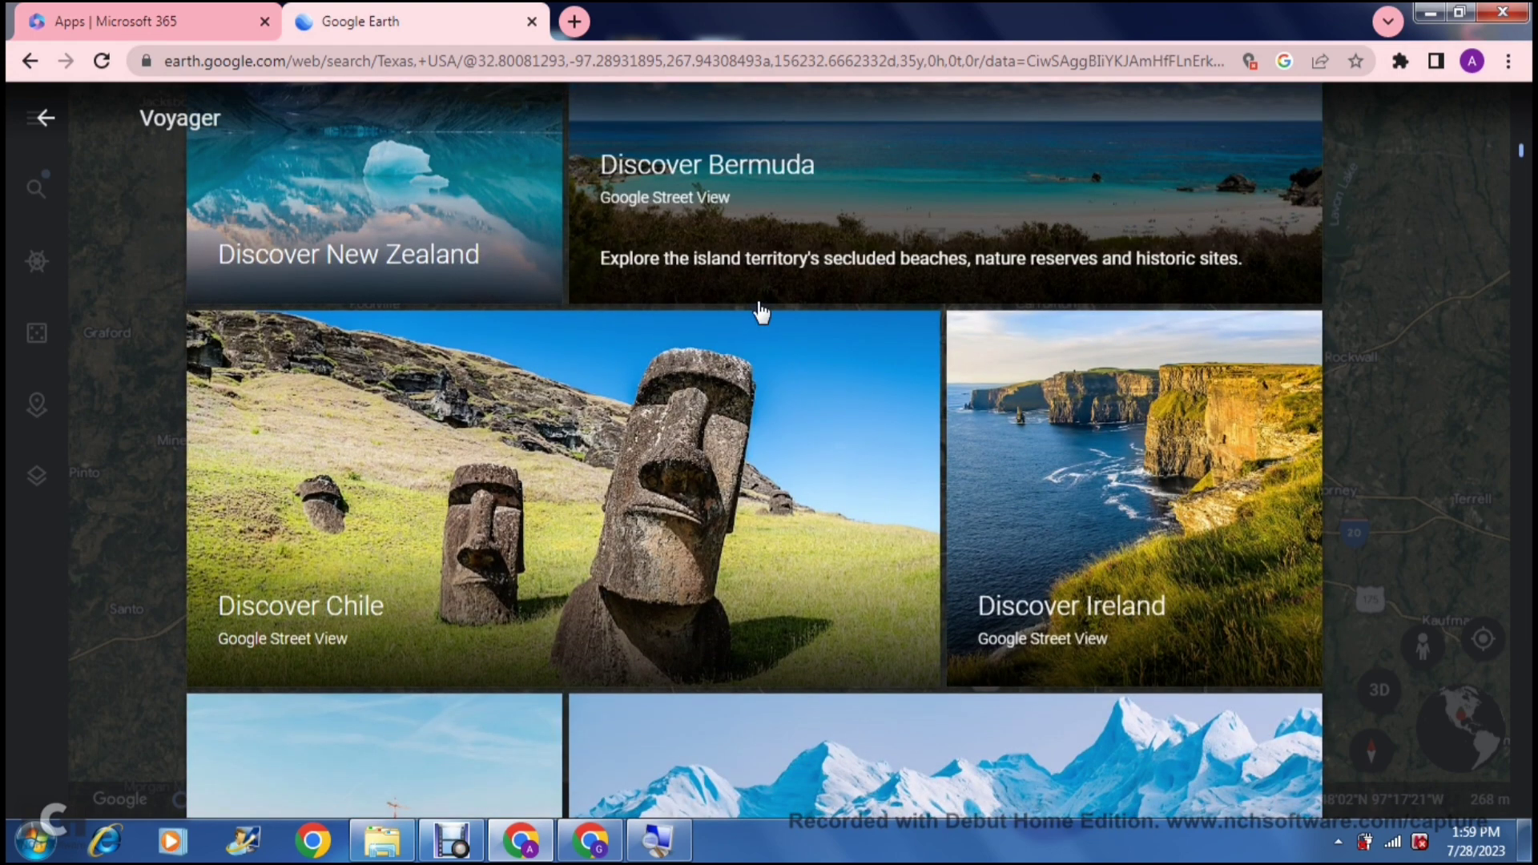
scroll(761, 311, up, 20)
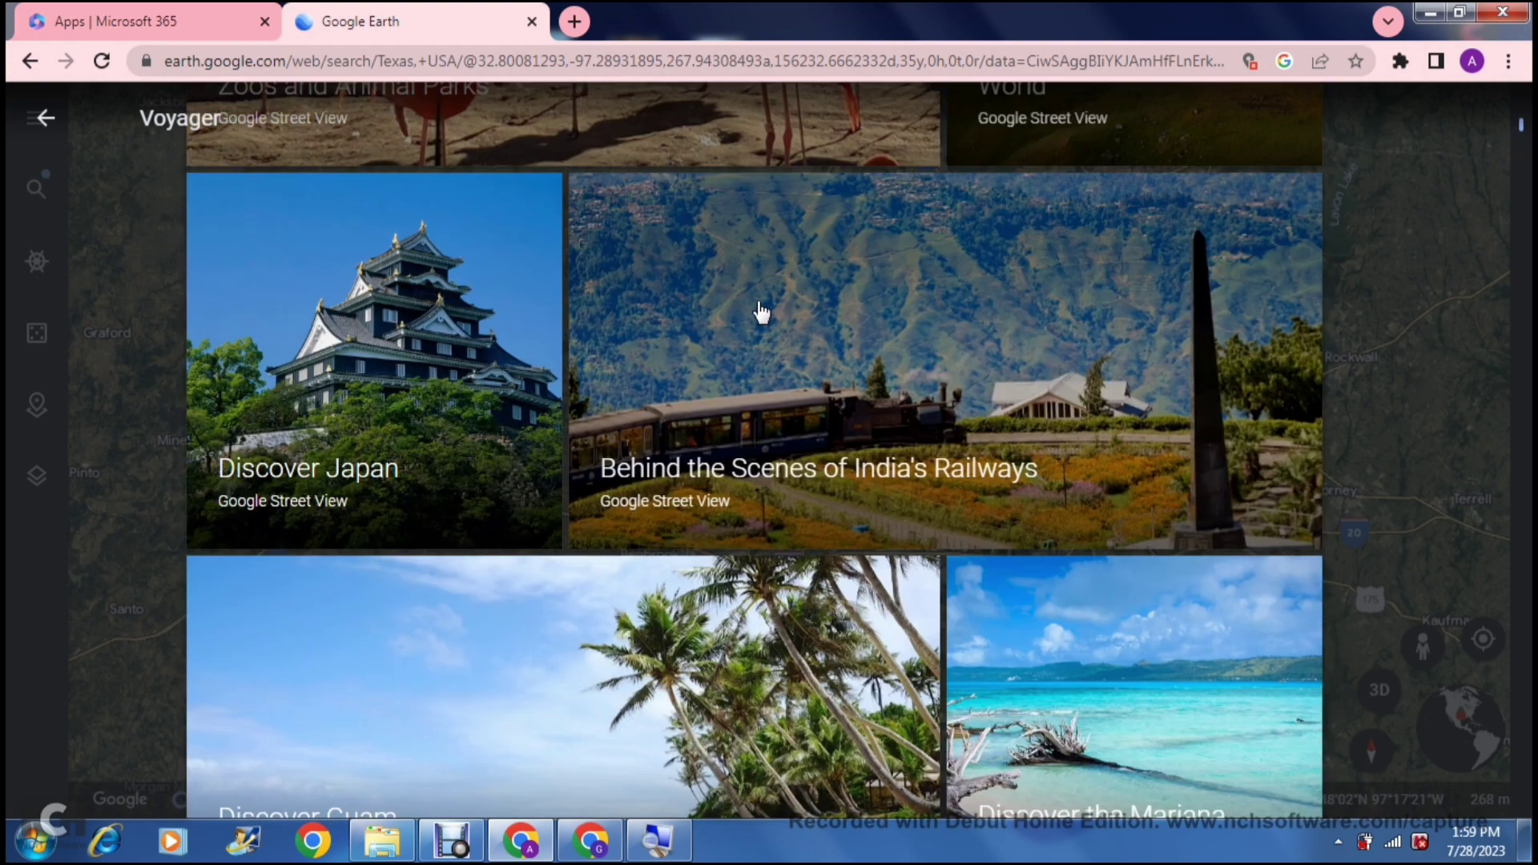
scroll(761, 311, up, 10)
scroll(760, 311, down, 1)
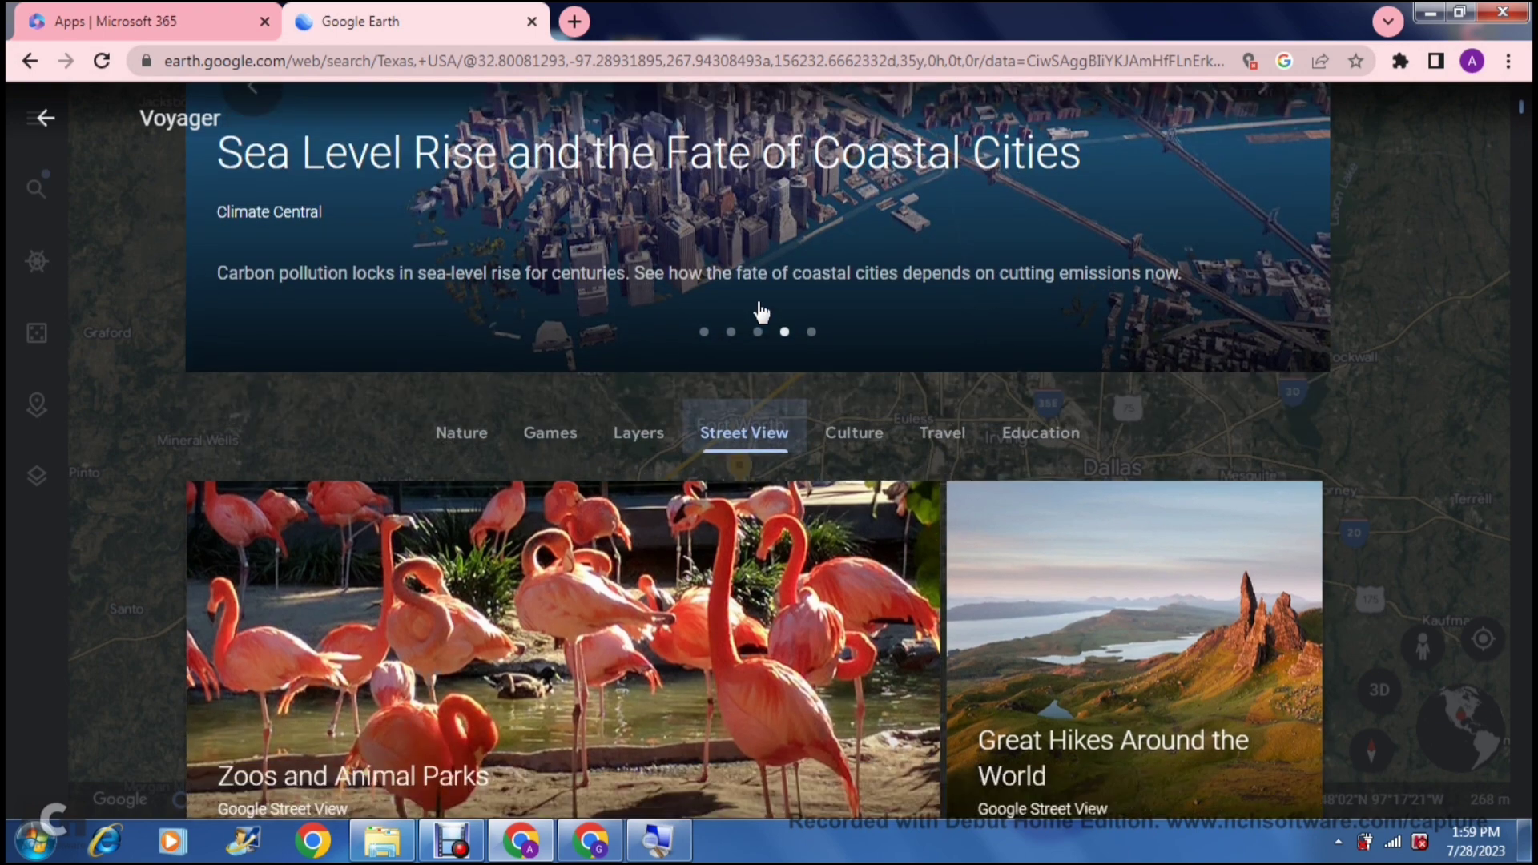
Show Voyager's Culture category and look over its history, architecture and indigenous culture stories.
click(838, 439)
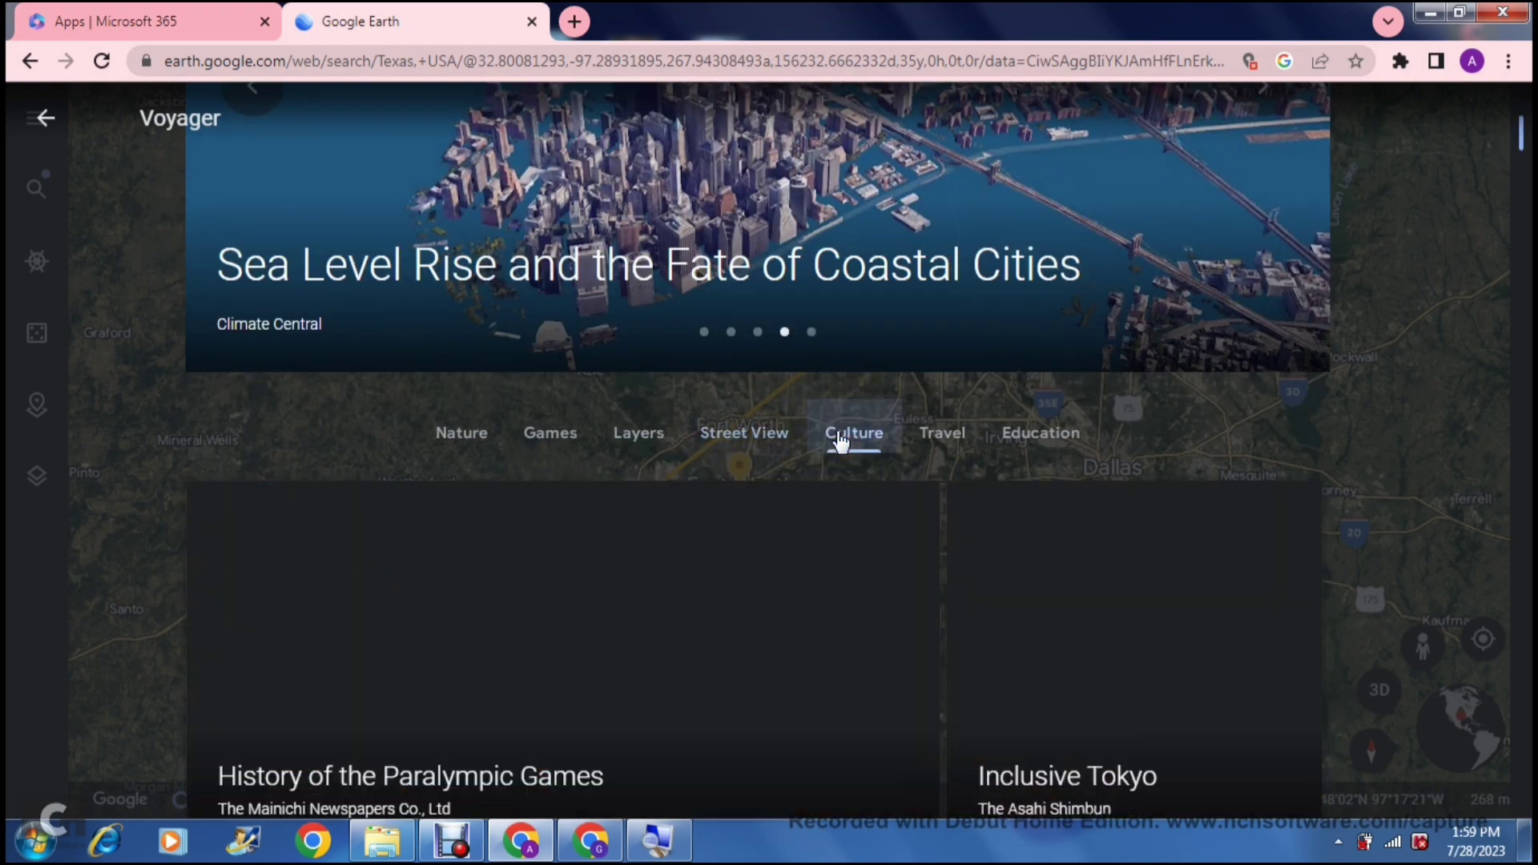
scroll(838, 439, down, 2)
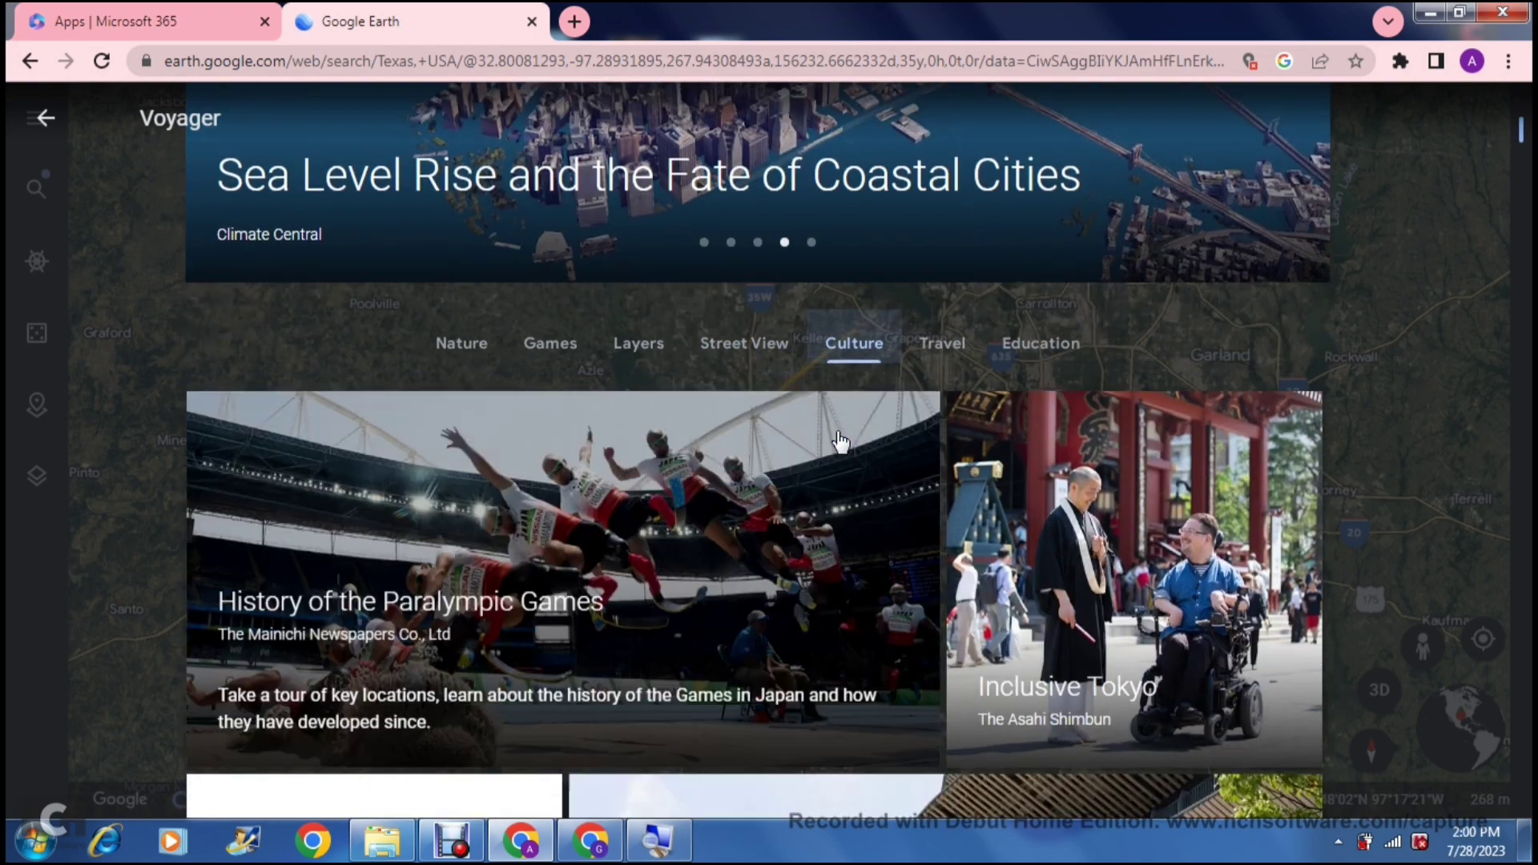
scroll(839, 439, down, 2)
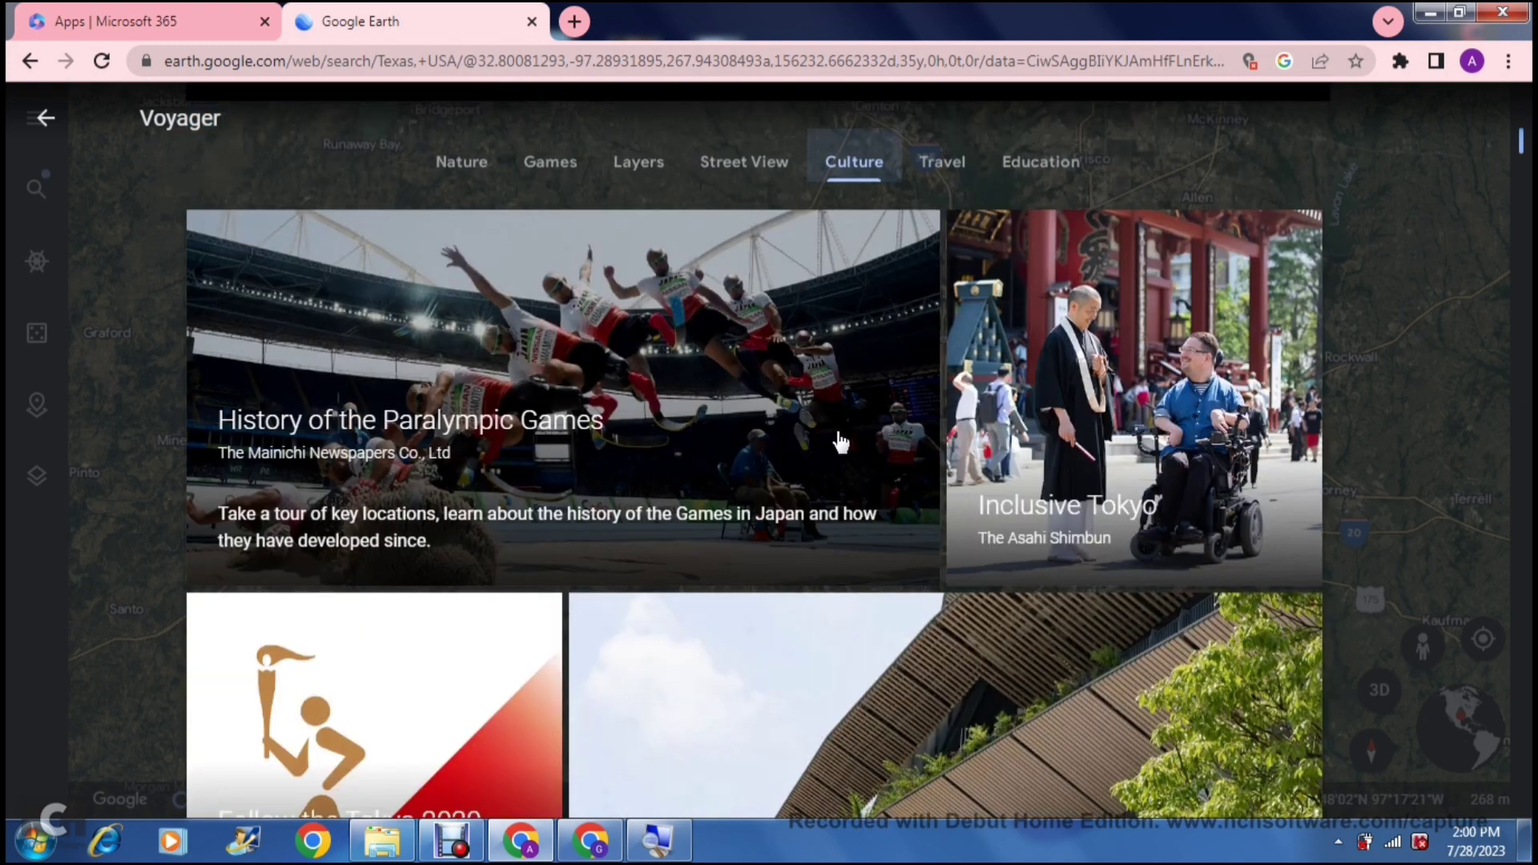
scroll(838, 439, down, 3)
scroll(839, 441, down, 4)
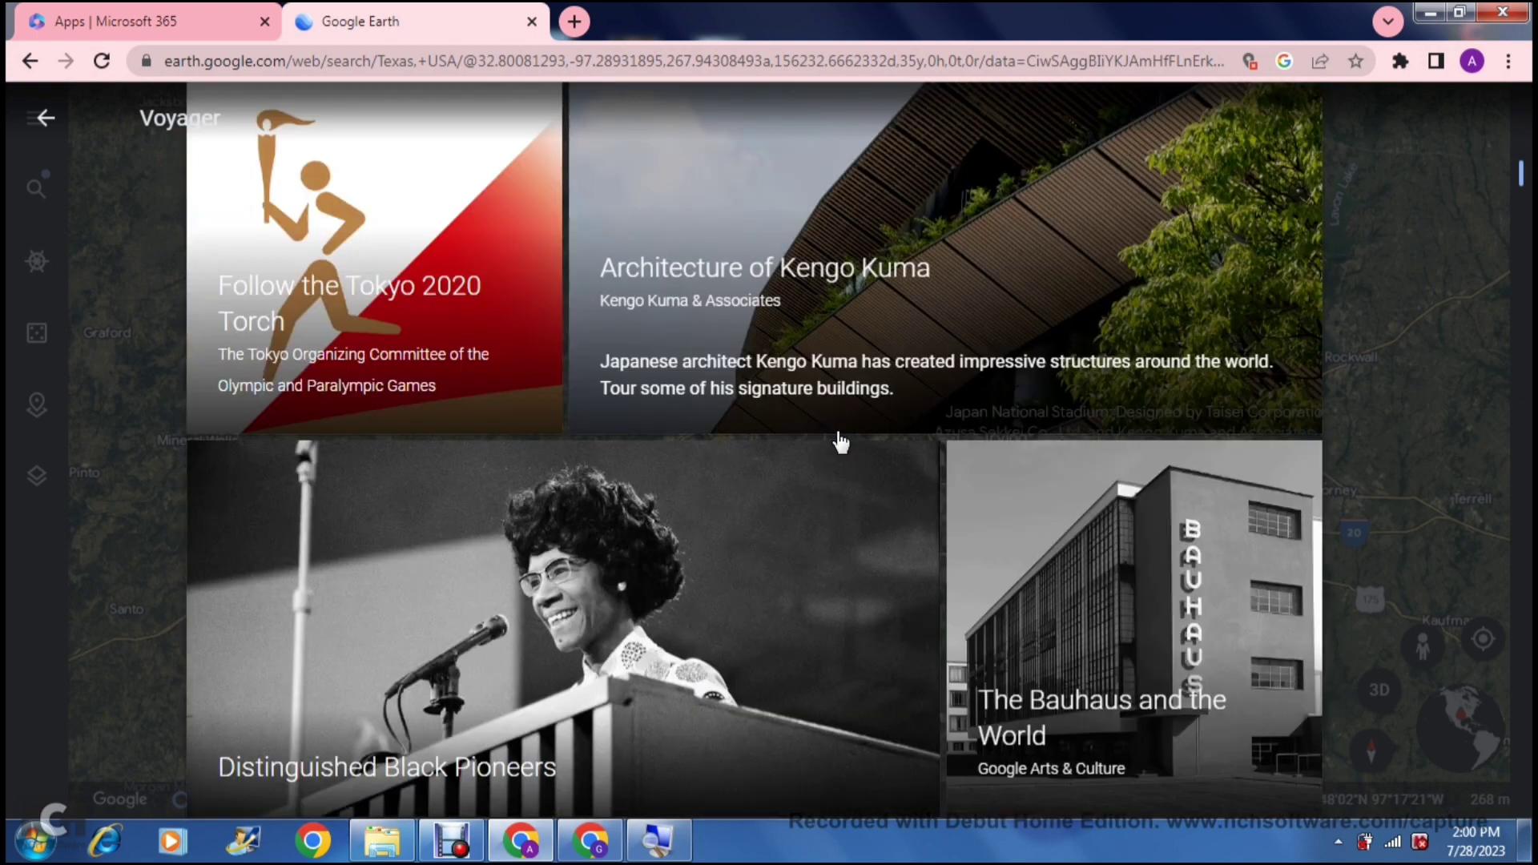
scroll(838, 442, down, 10)
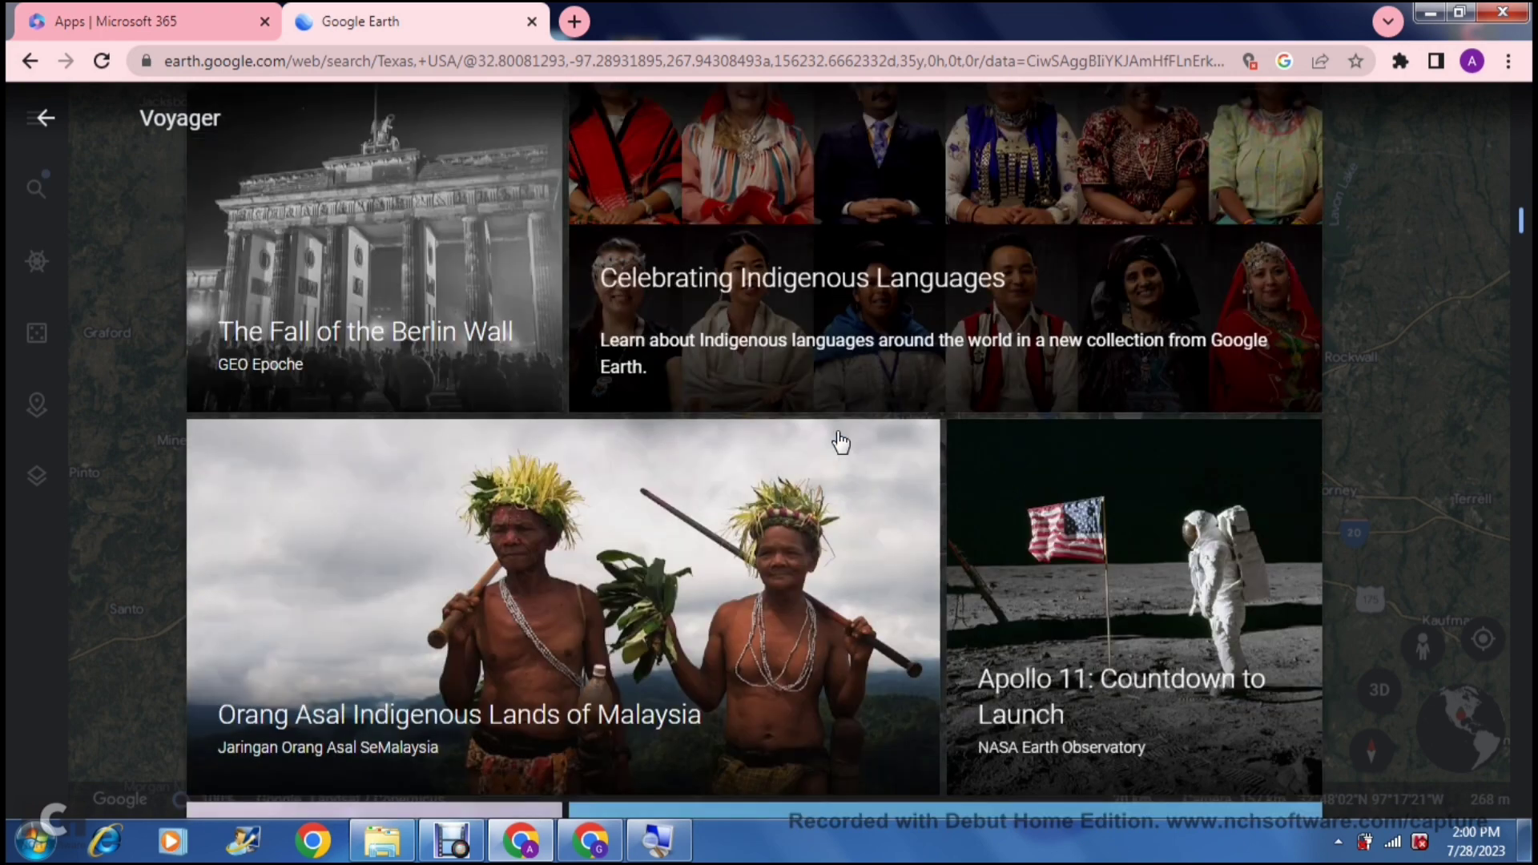
scroll(839, 441, down, 3)
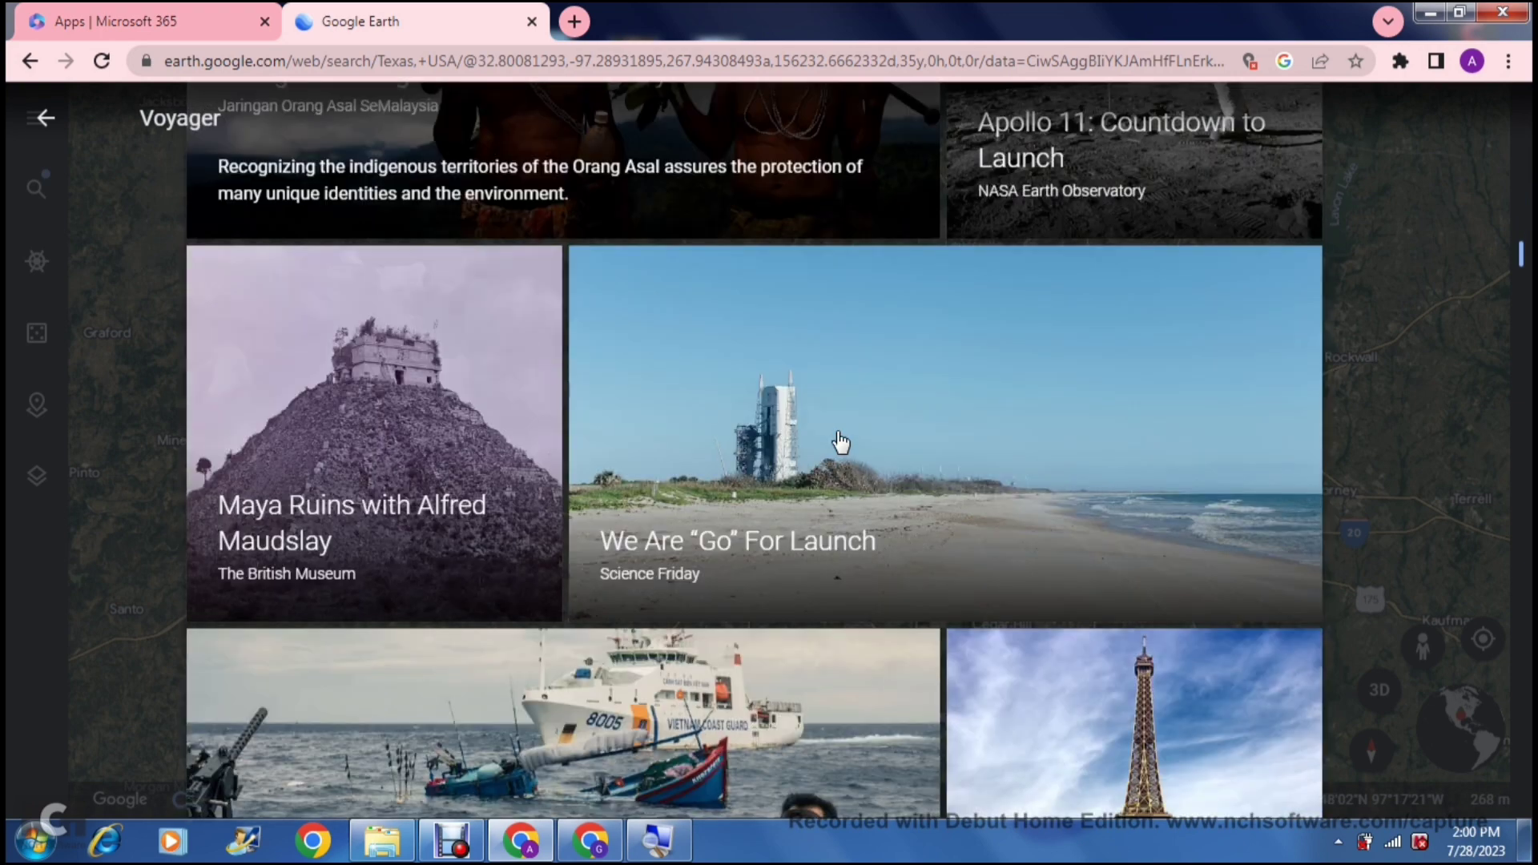
scroll(838, 442, up, 13)
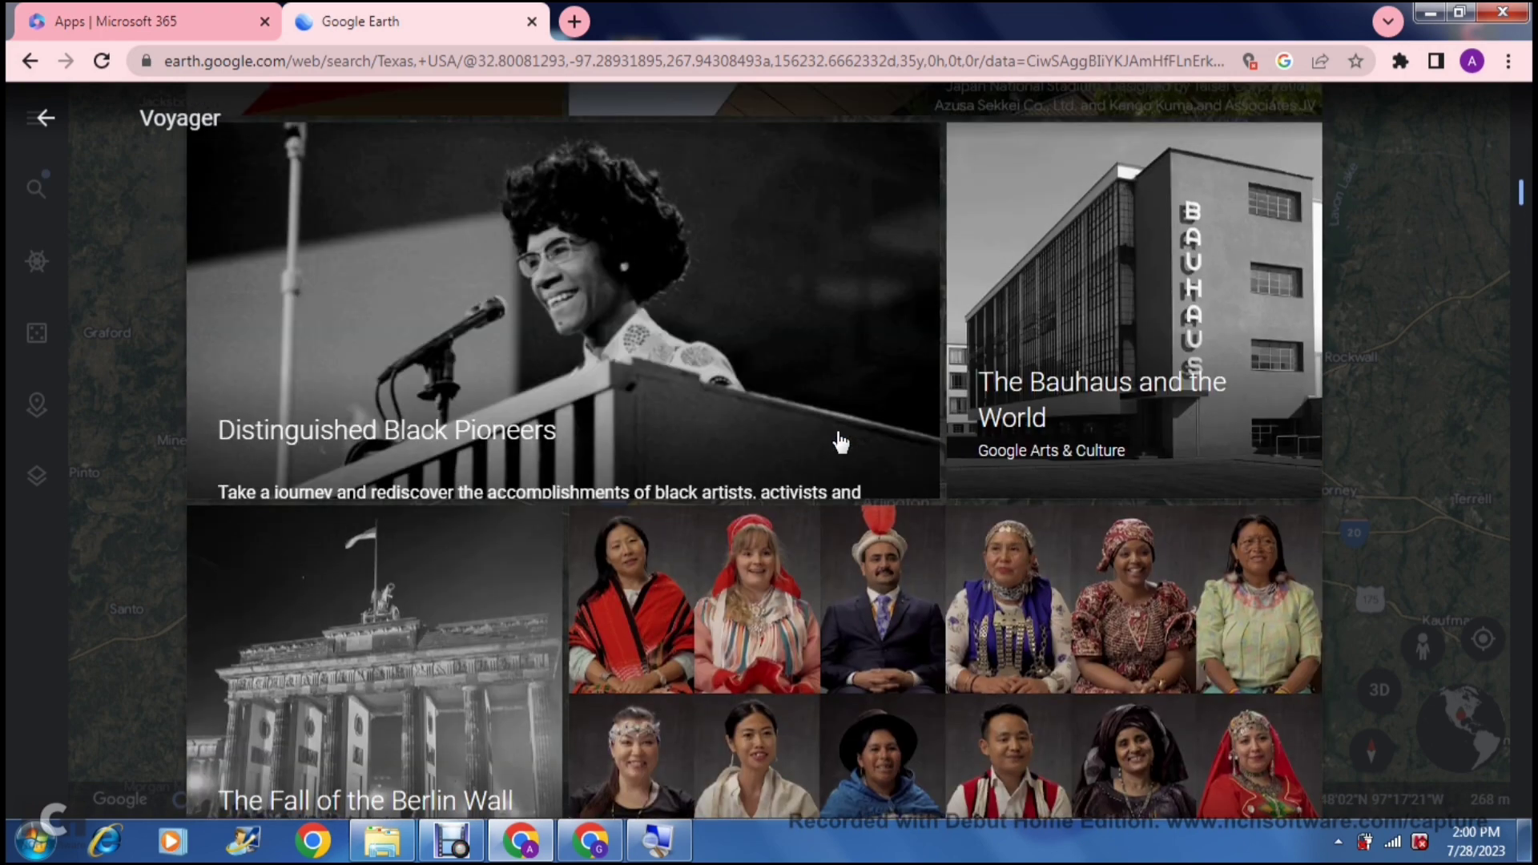
scroll(839, 442, up, 8)
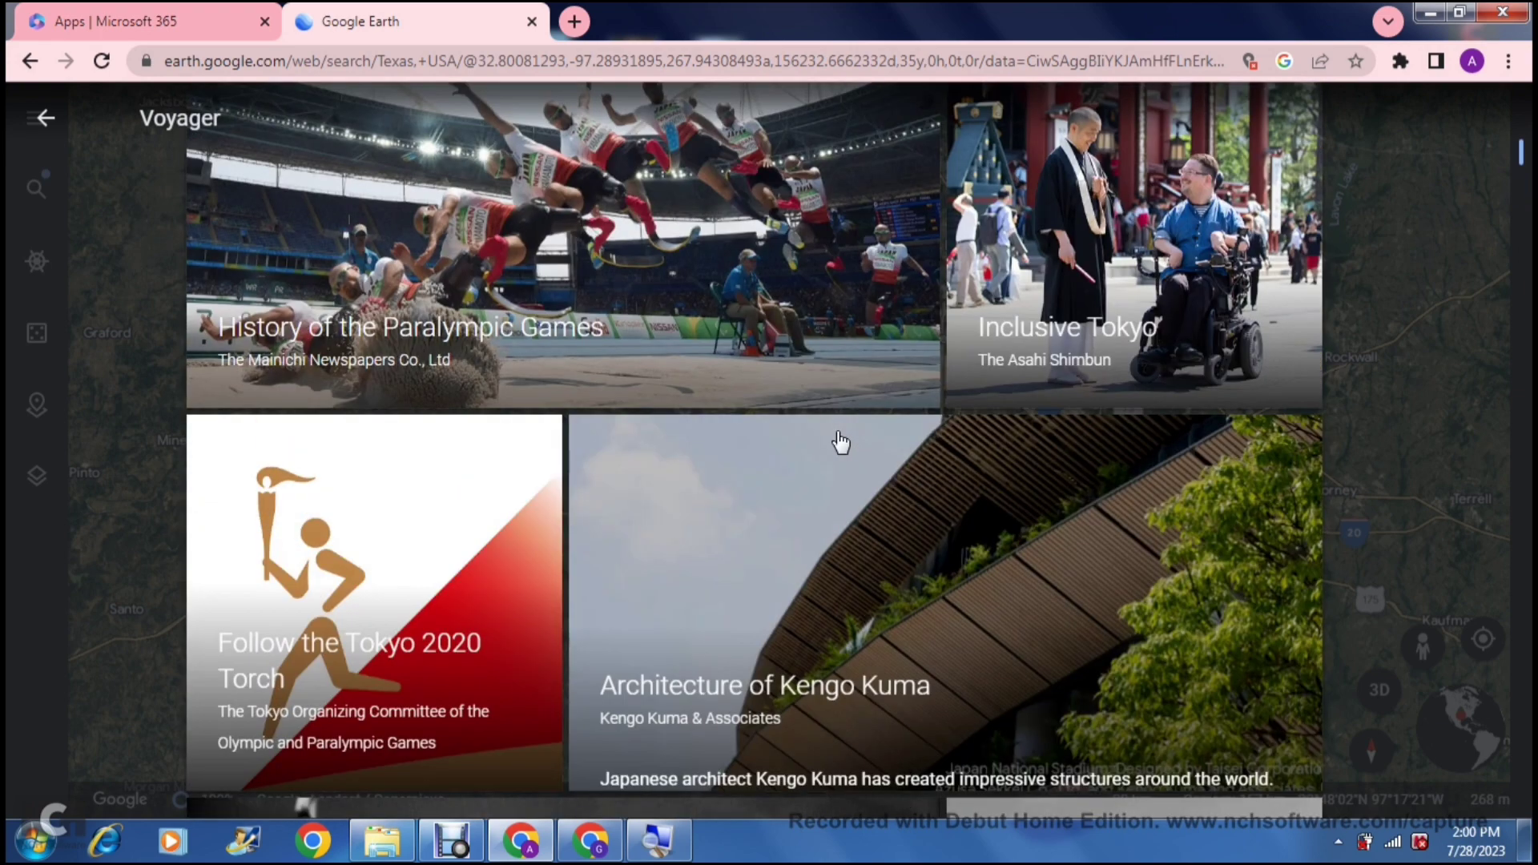
scroll(838, 441, up, 2)
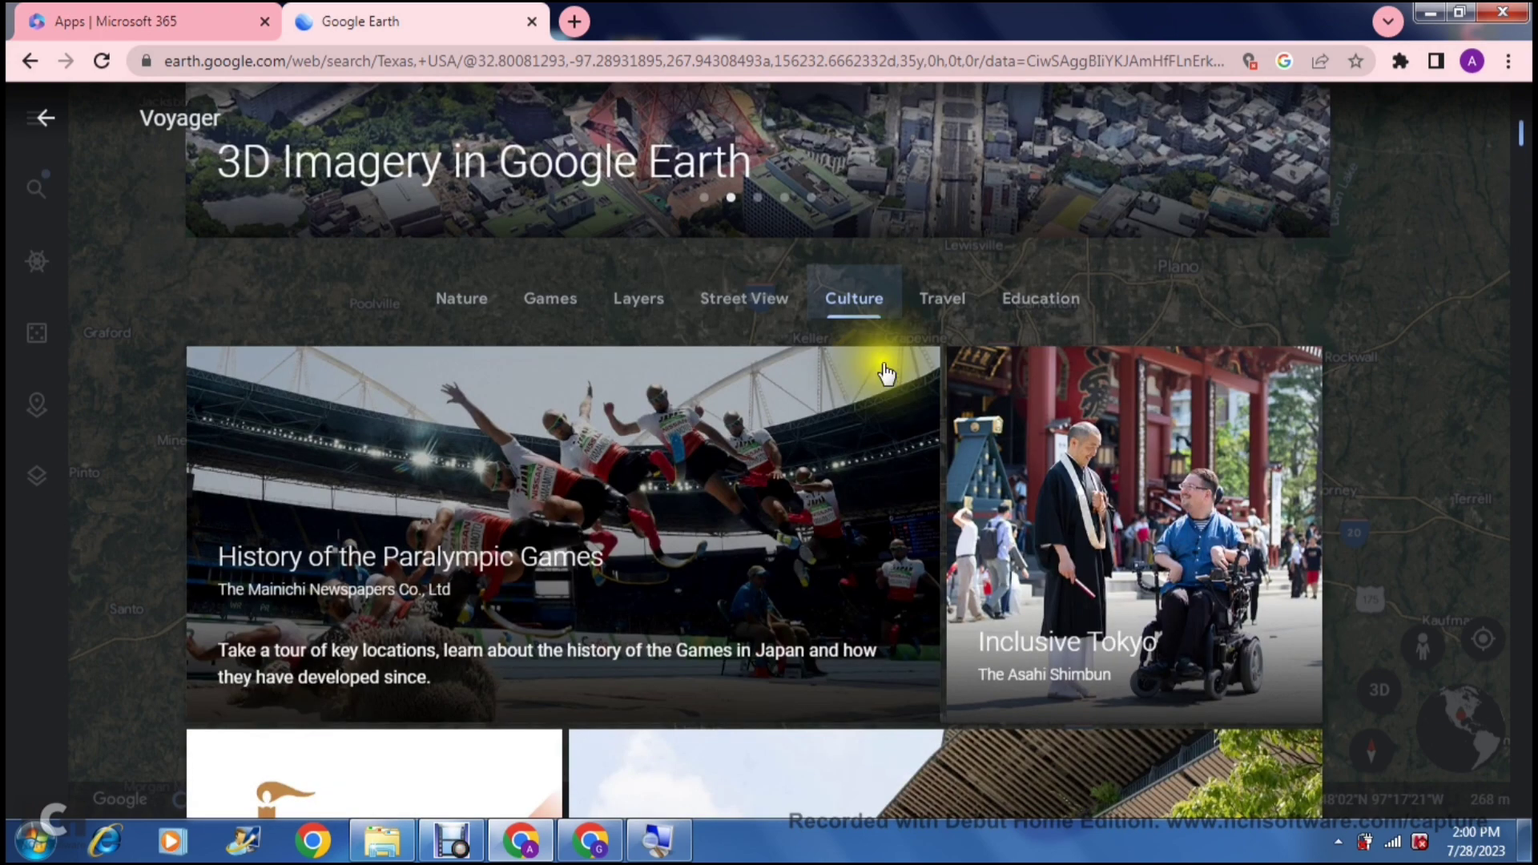
Show Voyager's Travel category and look over its landmark treks, Route 66 and world tour stories.
click(937, 303)
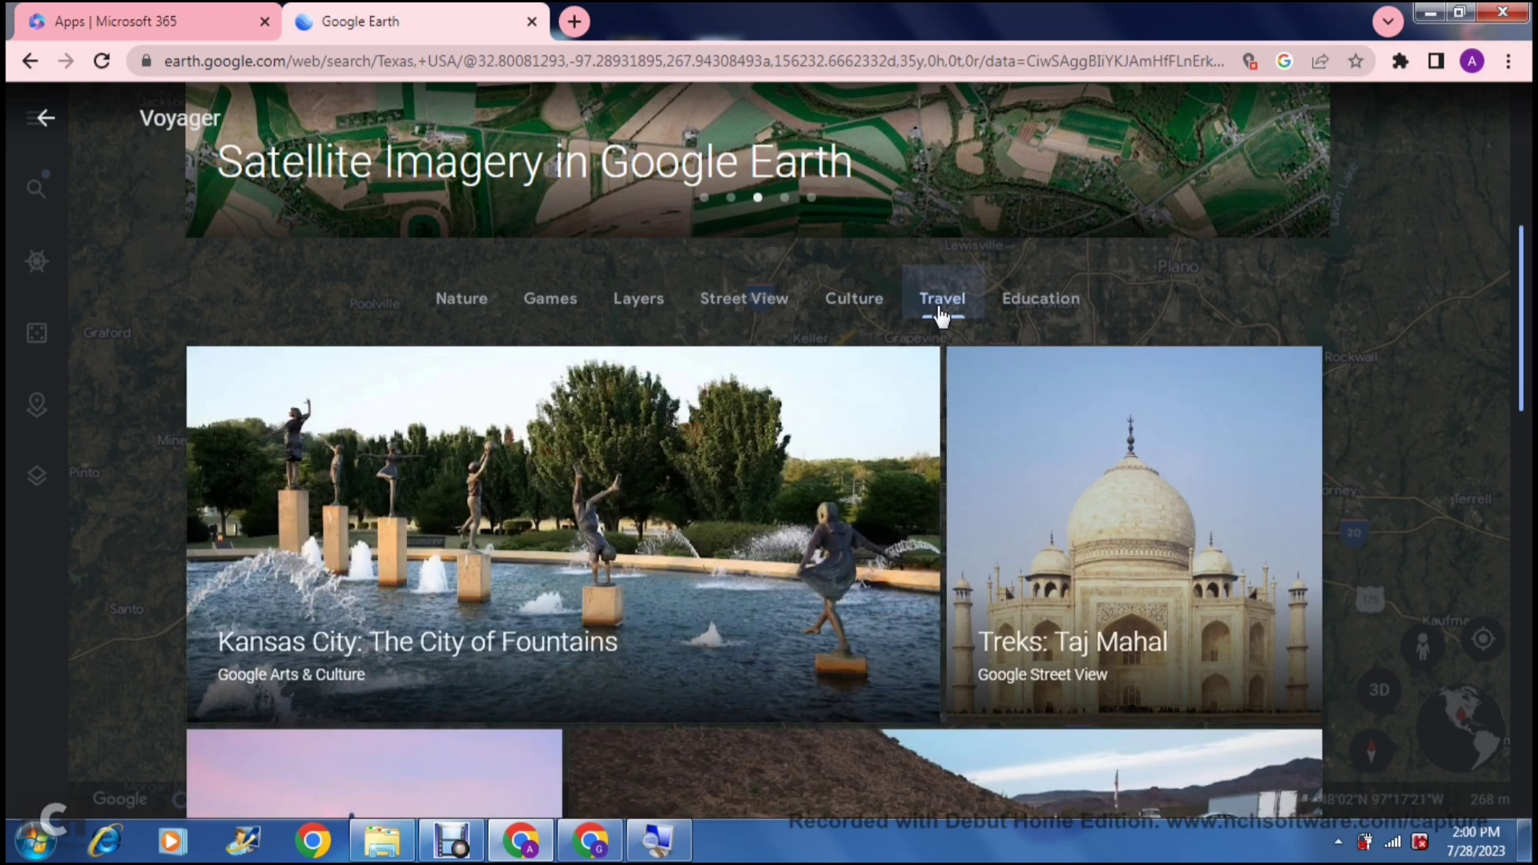
scroll(940, 315, down, 6)
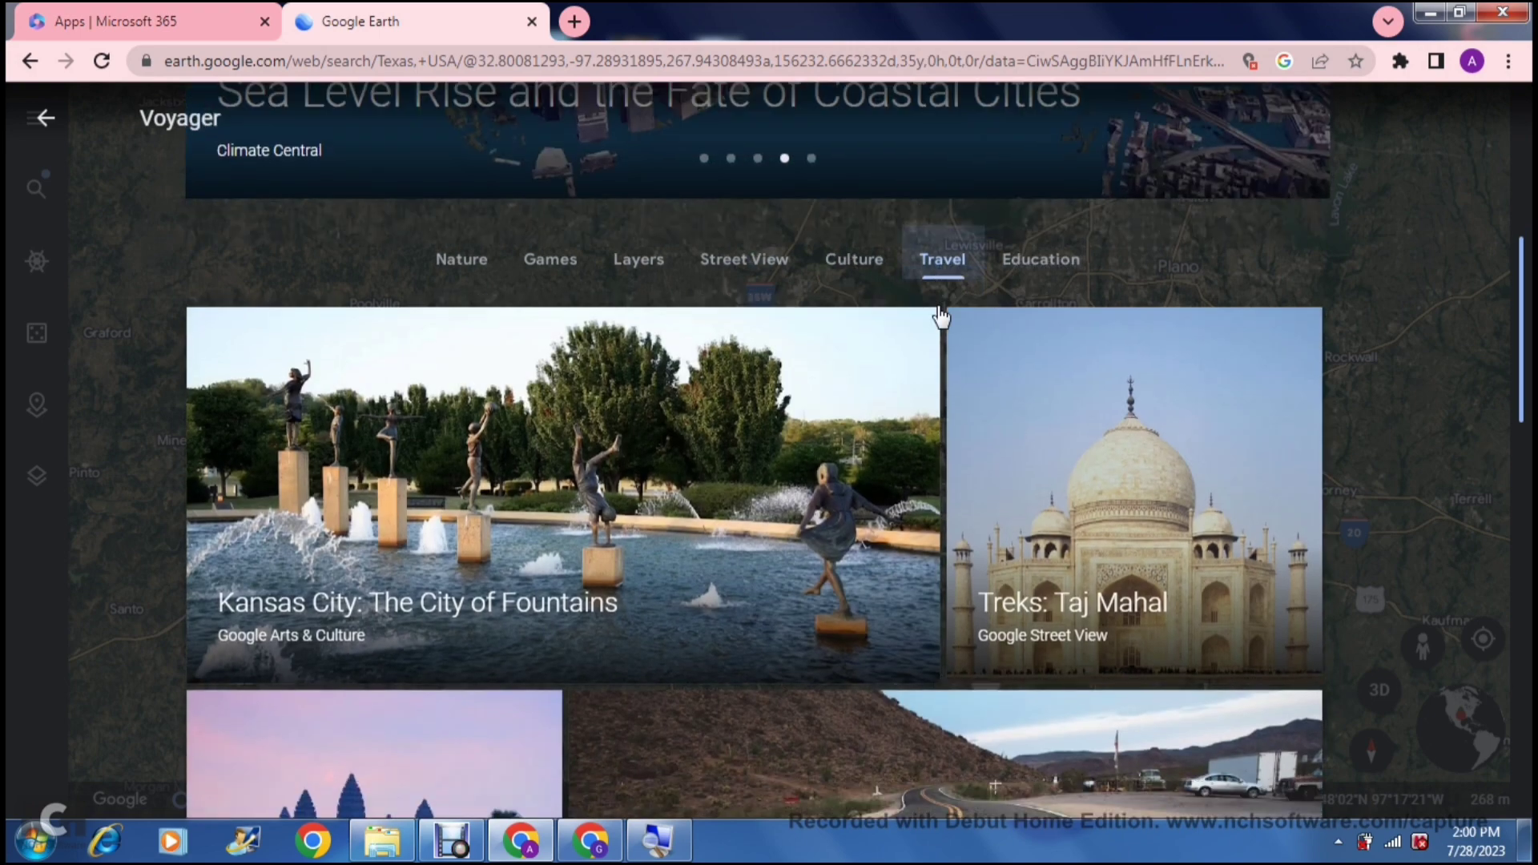
scroll(940, 315, down, 2)
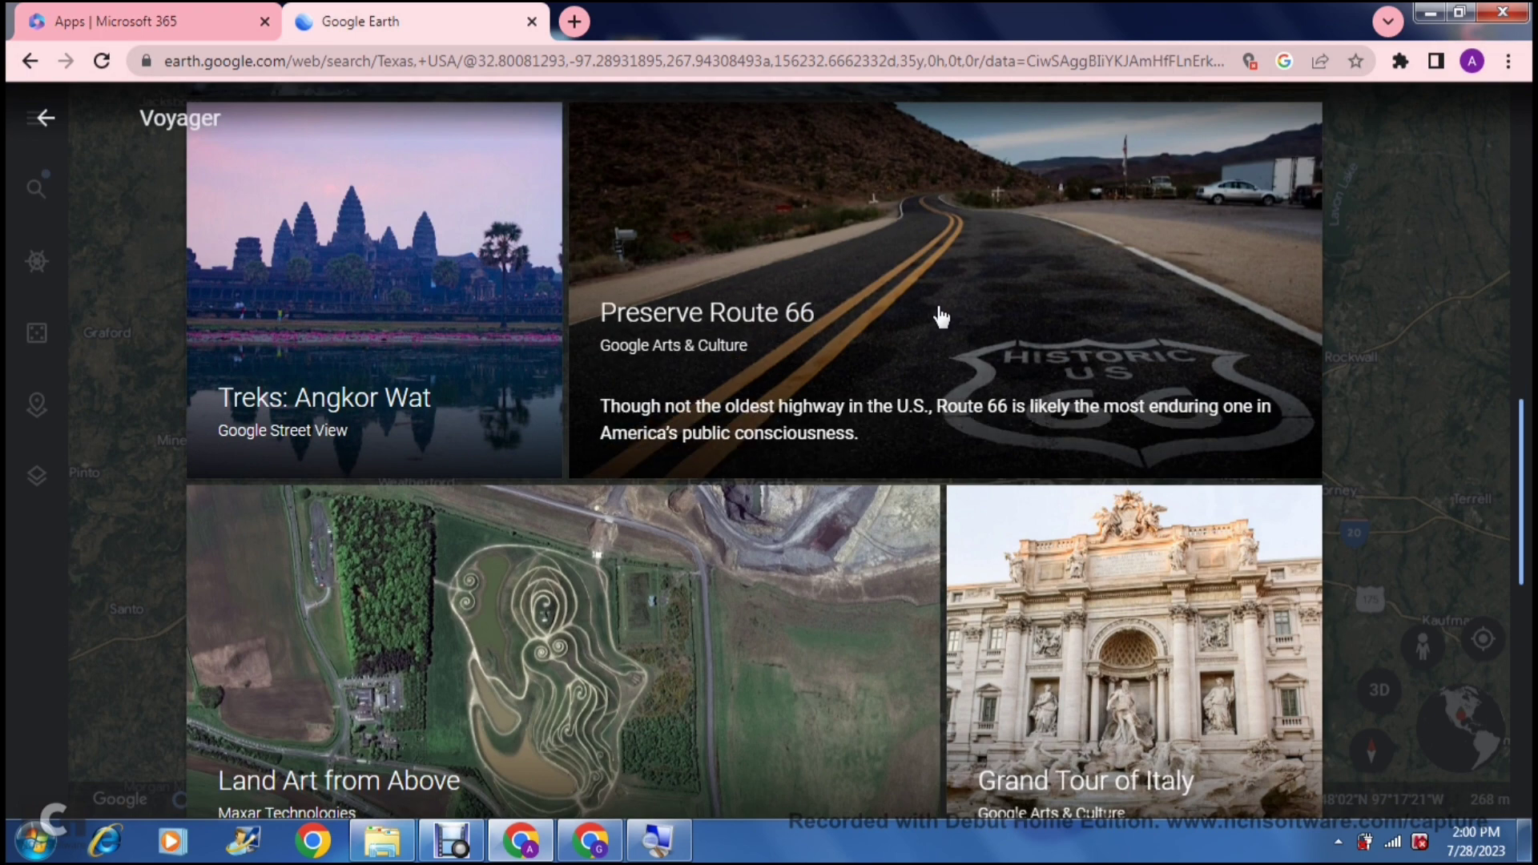
scroll(940, 315, down, 1)
scroll(941, 317, down, 5)
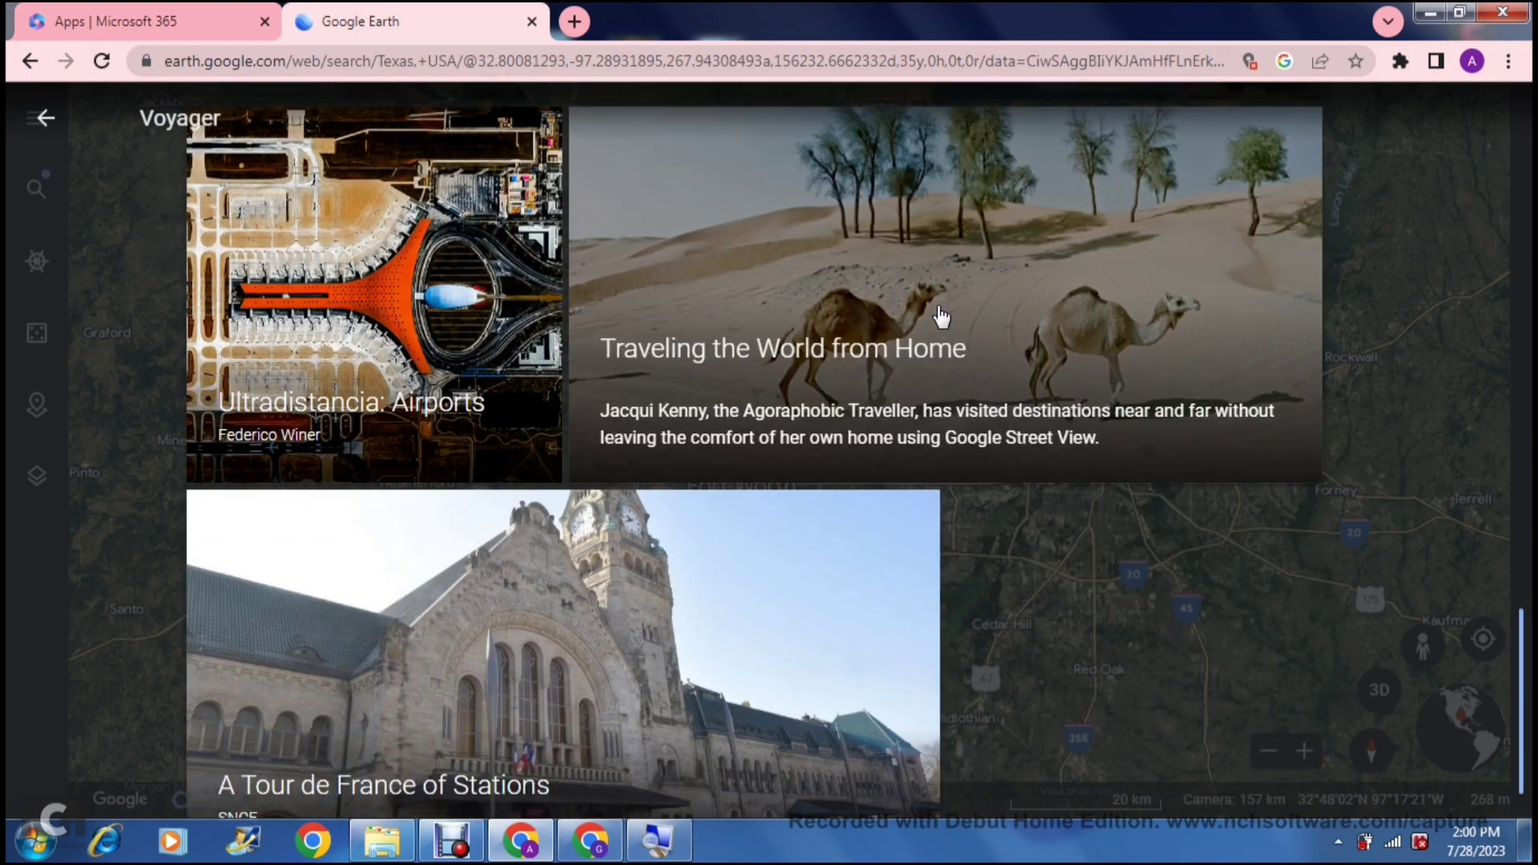
scroll(941, 316, up, 6)
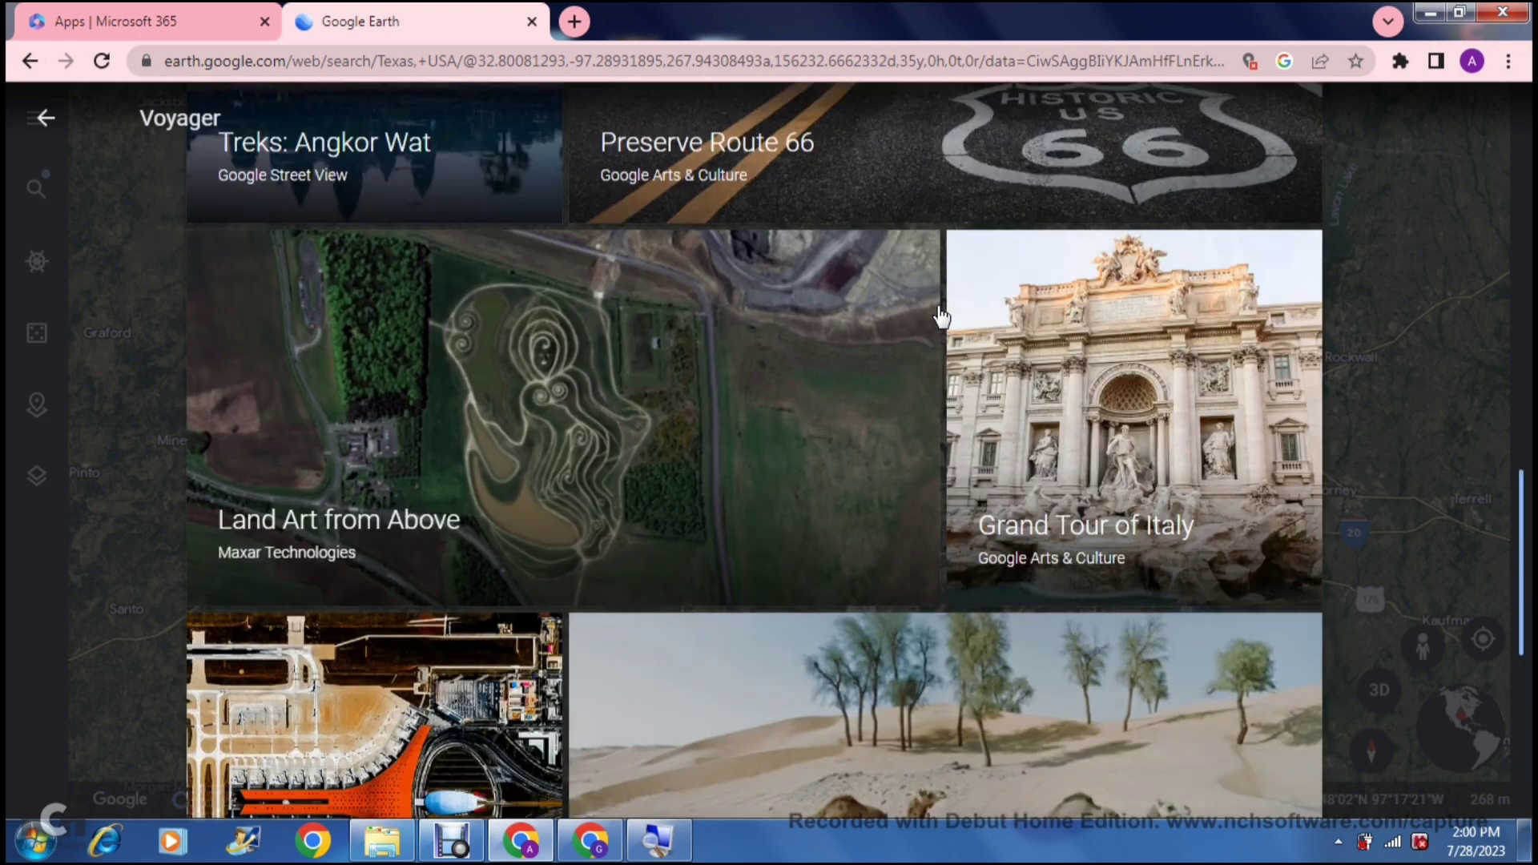
scroll(941, 317, up, 6)
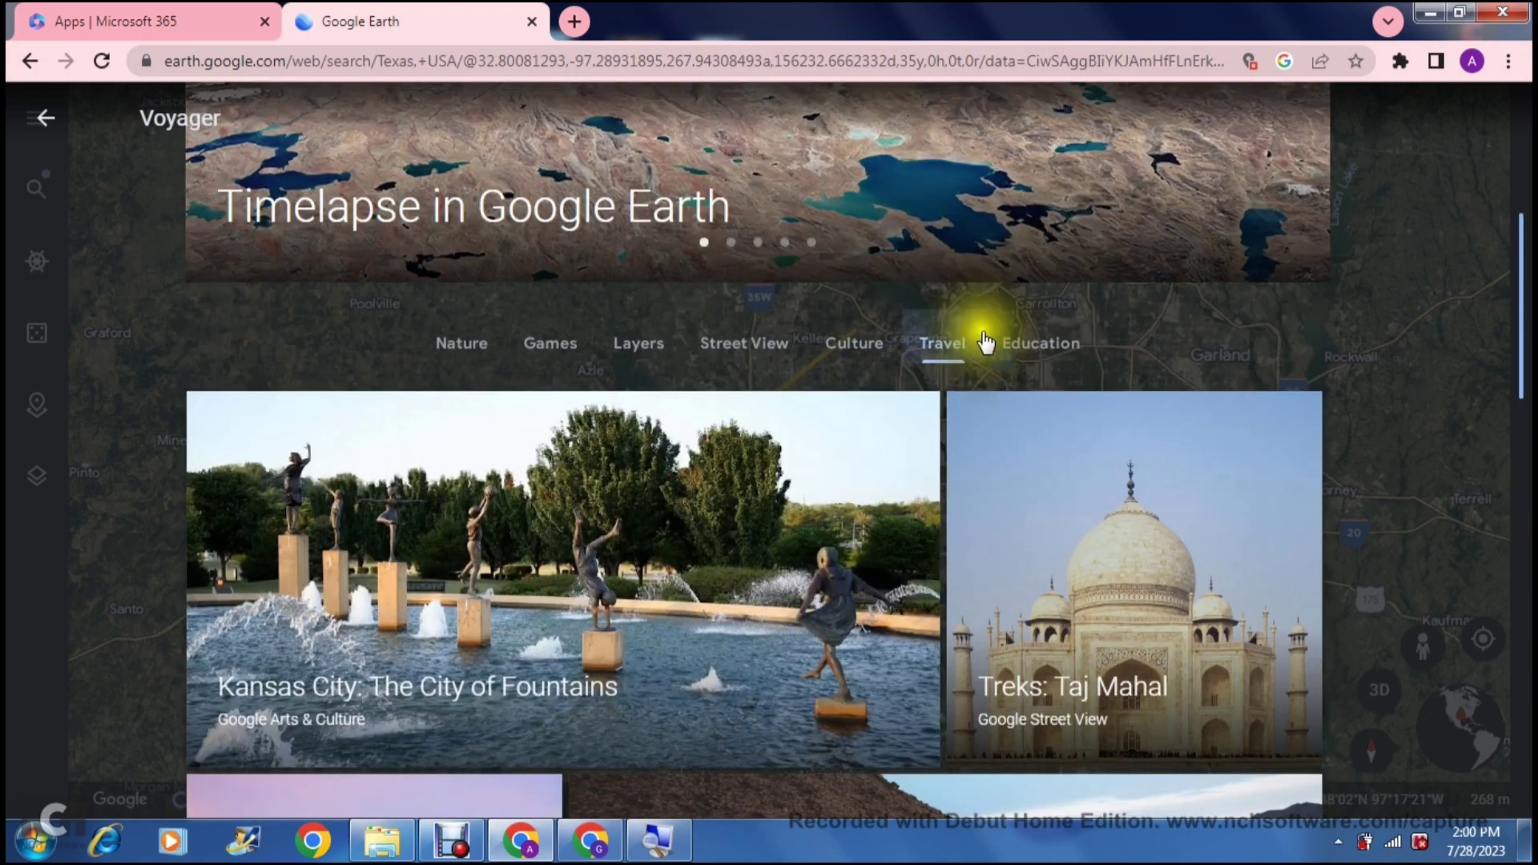
Show Voyager's Education category and look over its geometry, keystone species, exploration, poetry and classroom stories.
click(1015, 352)
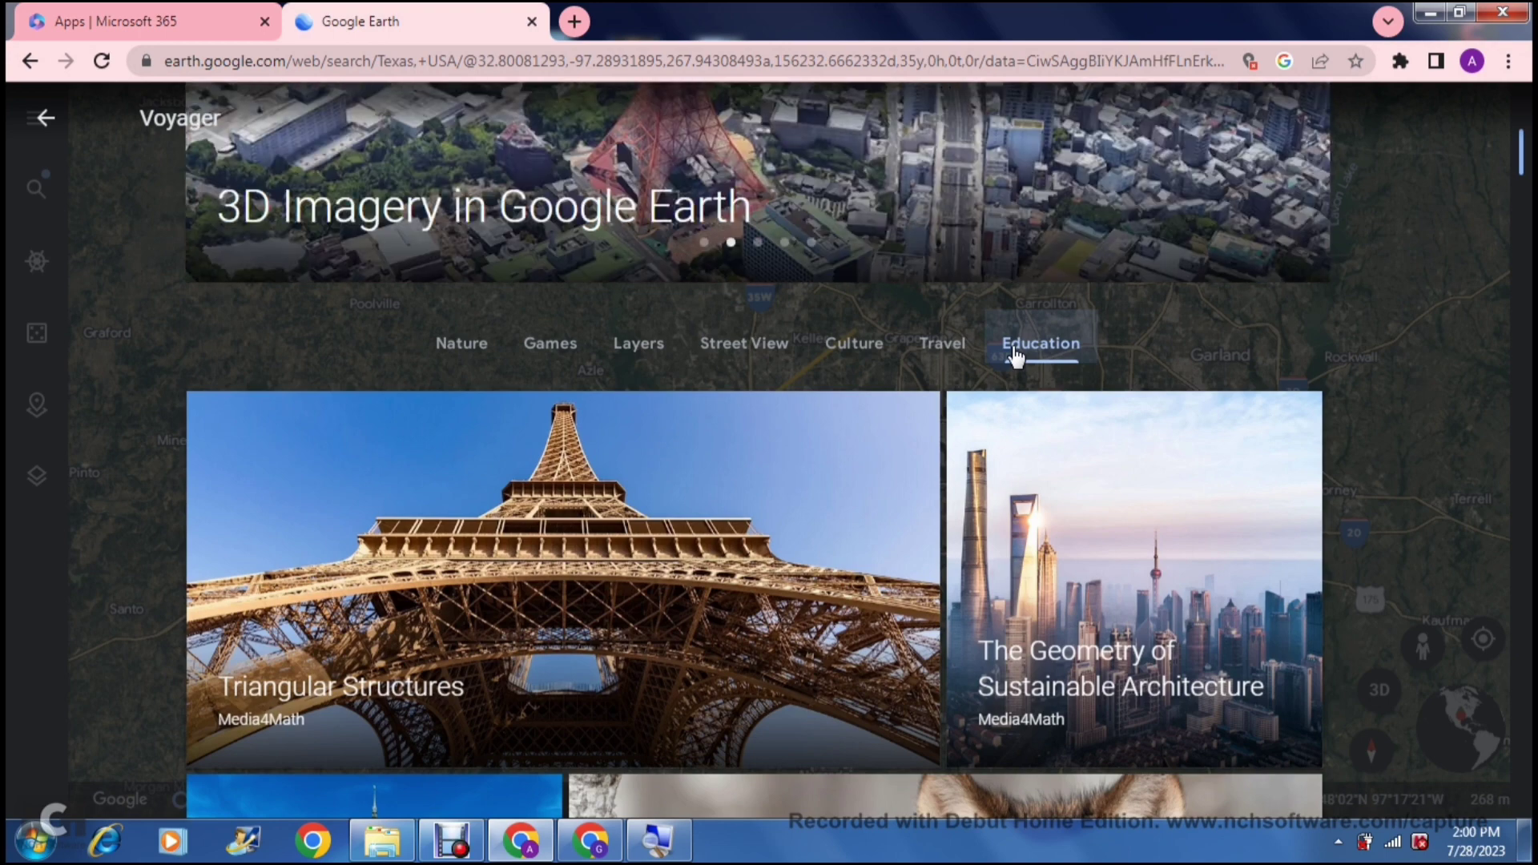
scroll(1015, 355, down, 1)
scroll(1015, 354, down, 2)
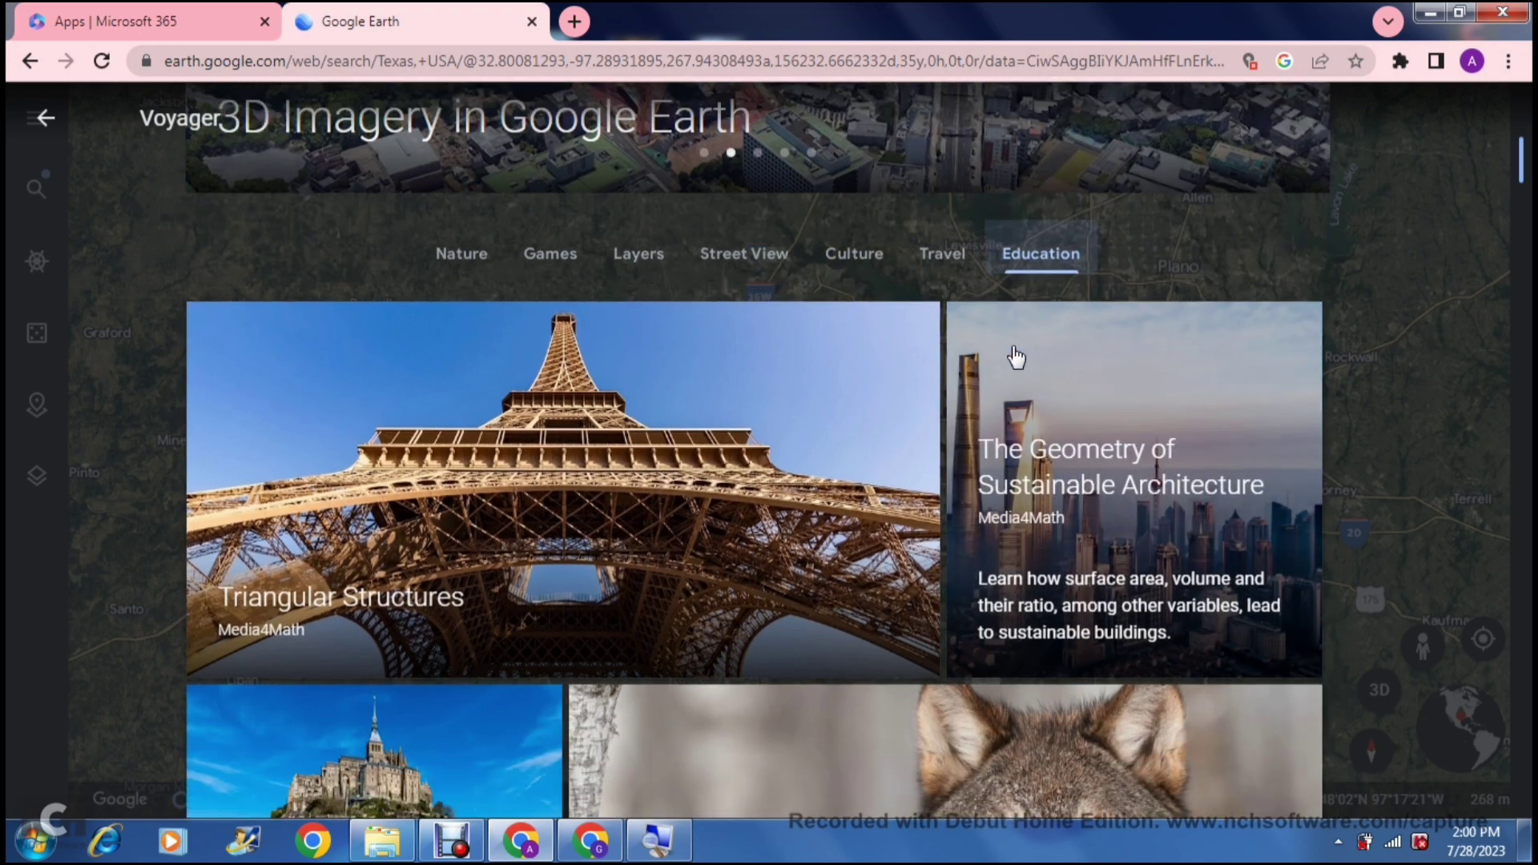
scroll(1015, 355, down, 1)
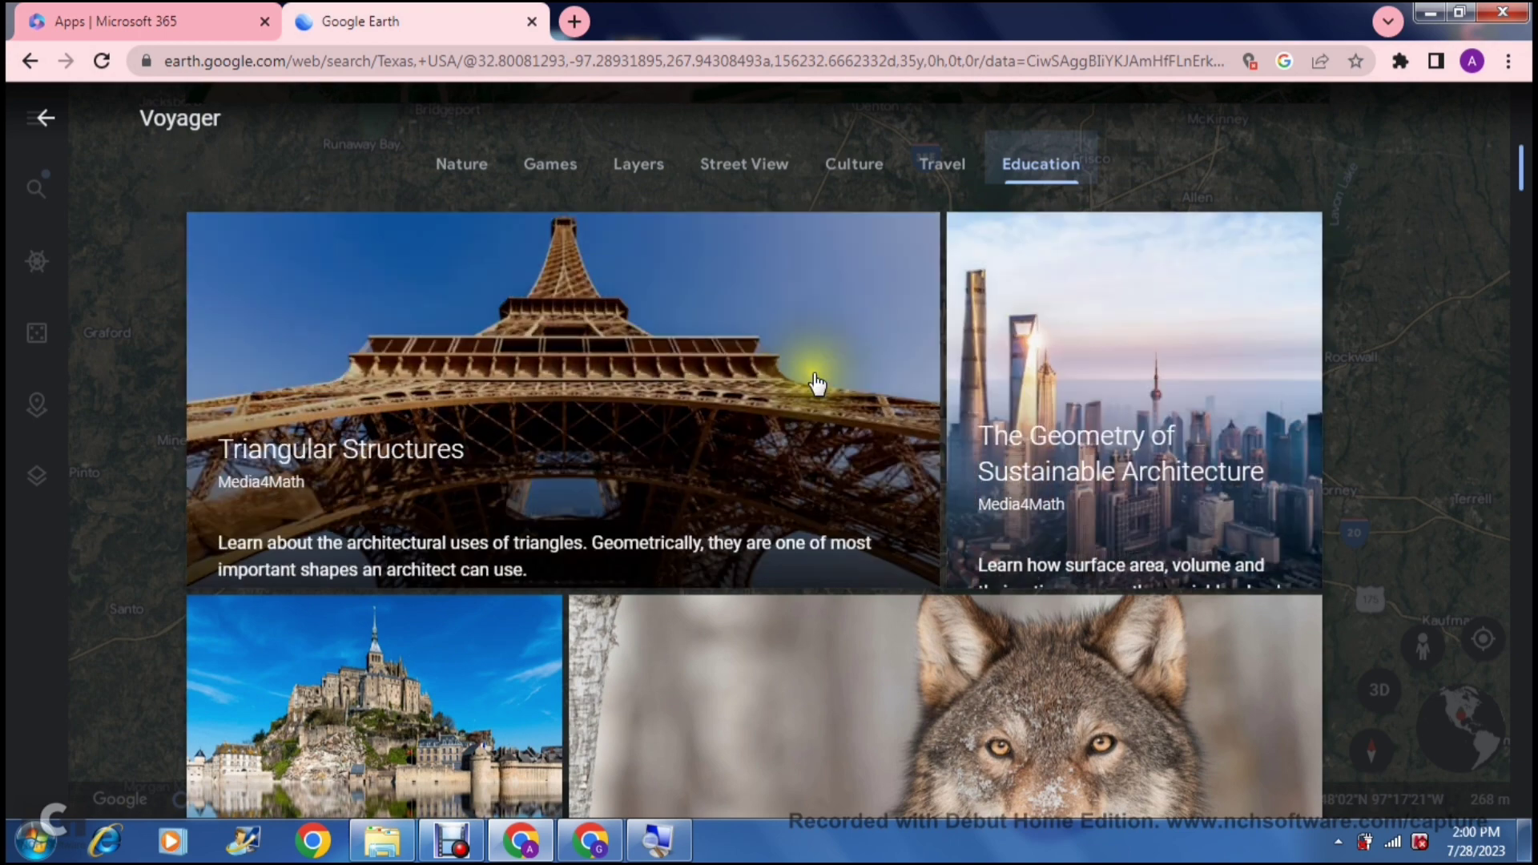
scroll(817, 384, down, 5)
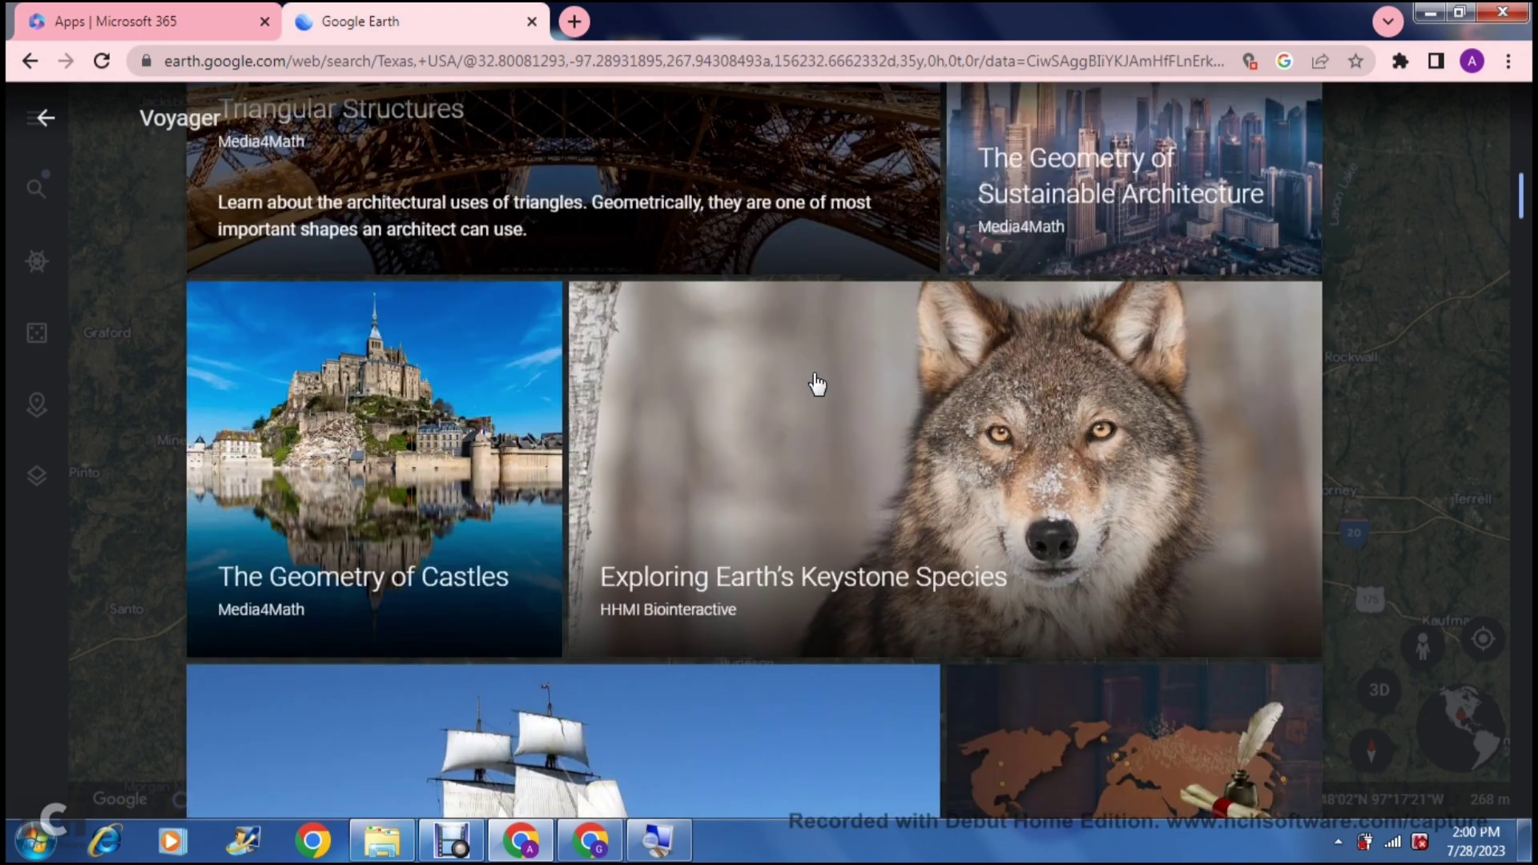
scroll(817, 384, down, 1)
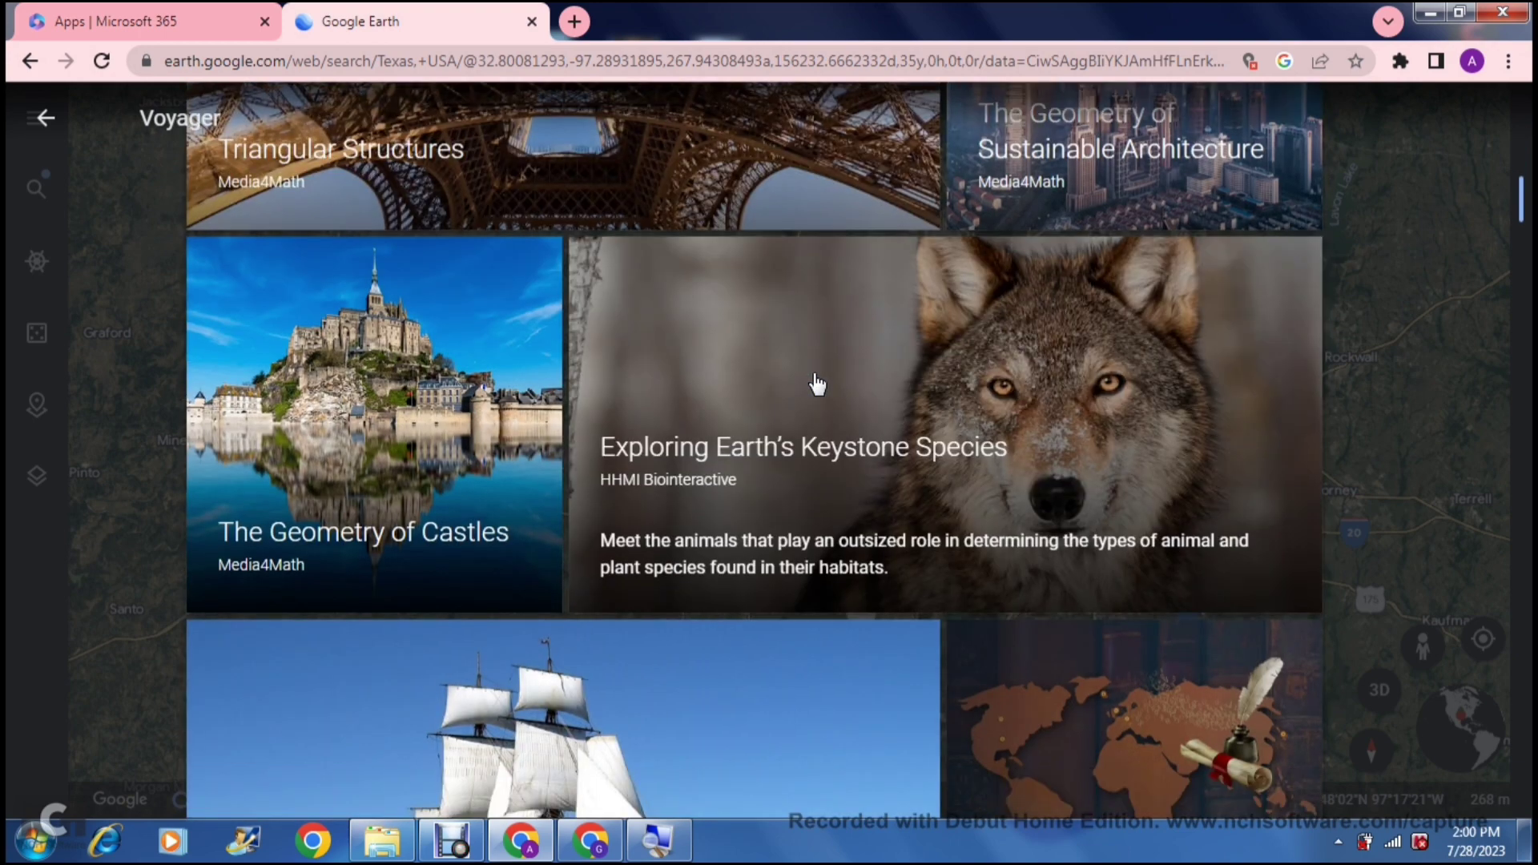
scroll(817, 384, down, 5)
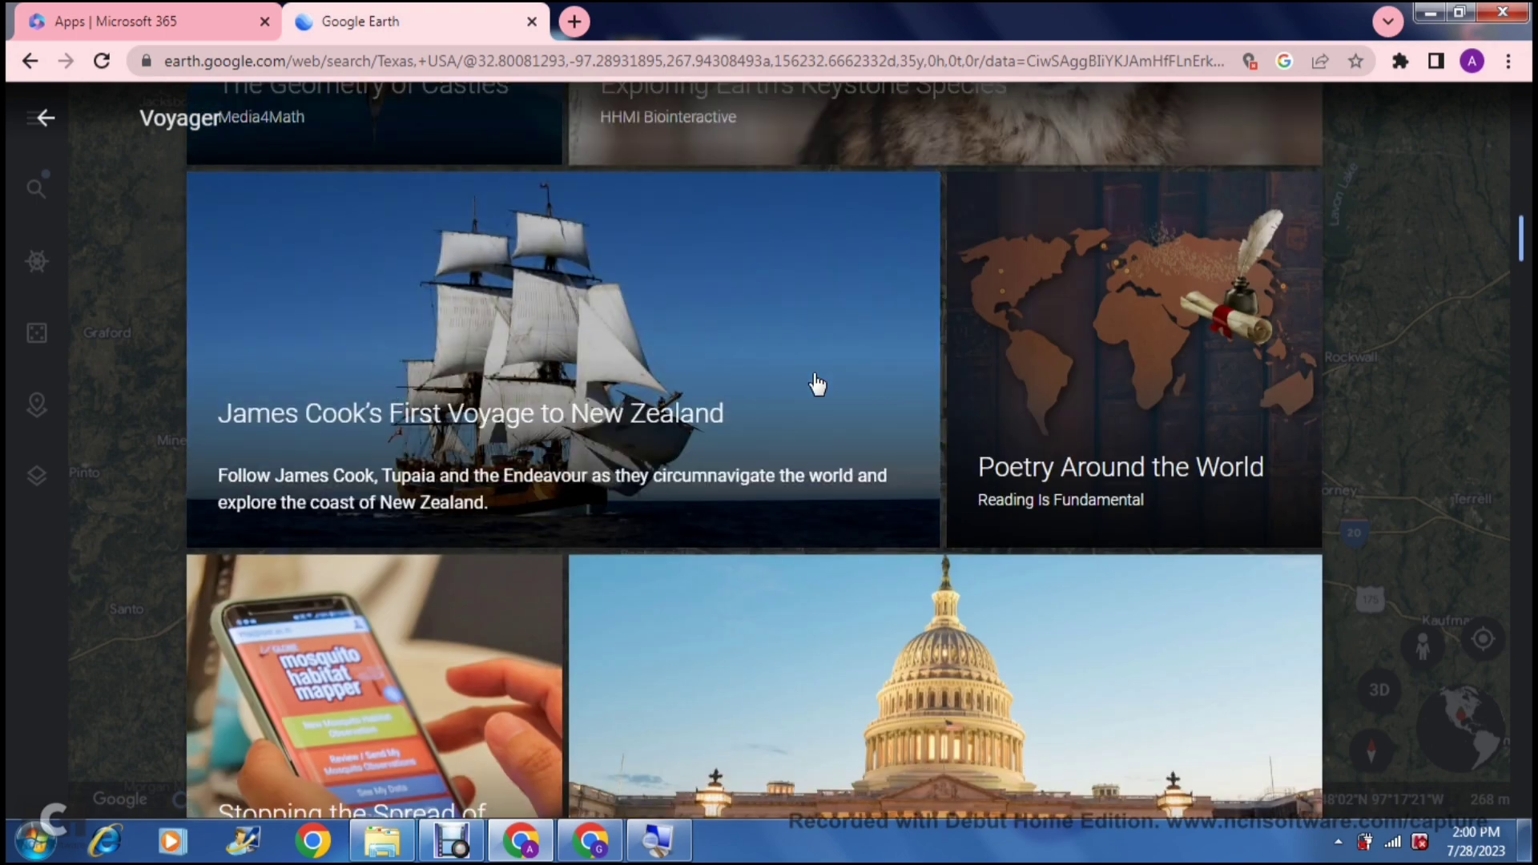
scroll(817, 384, down, 3)
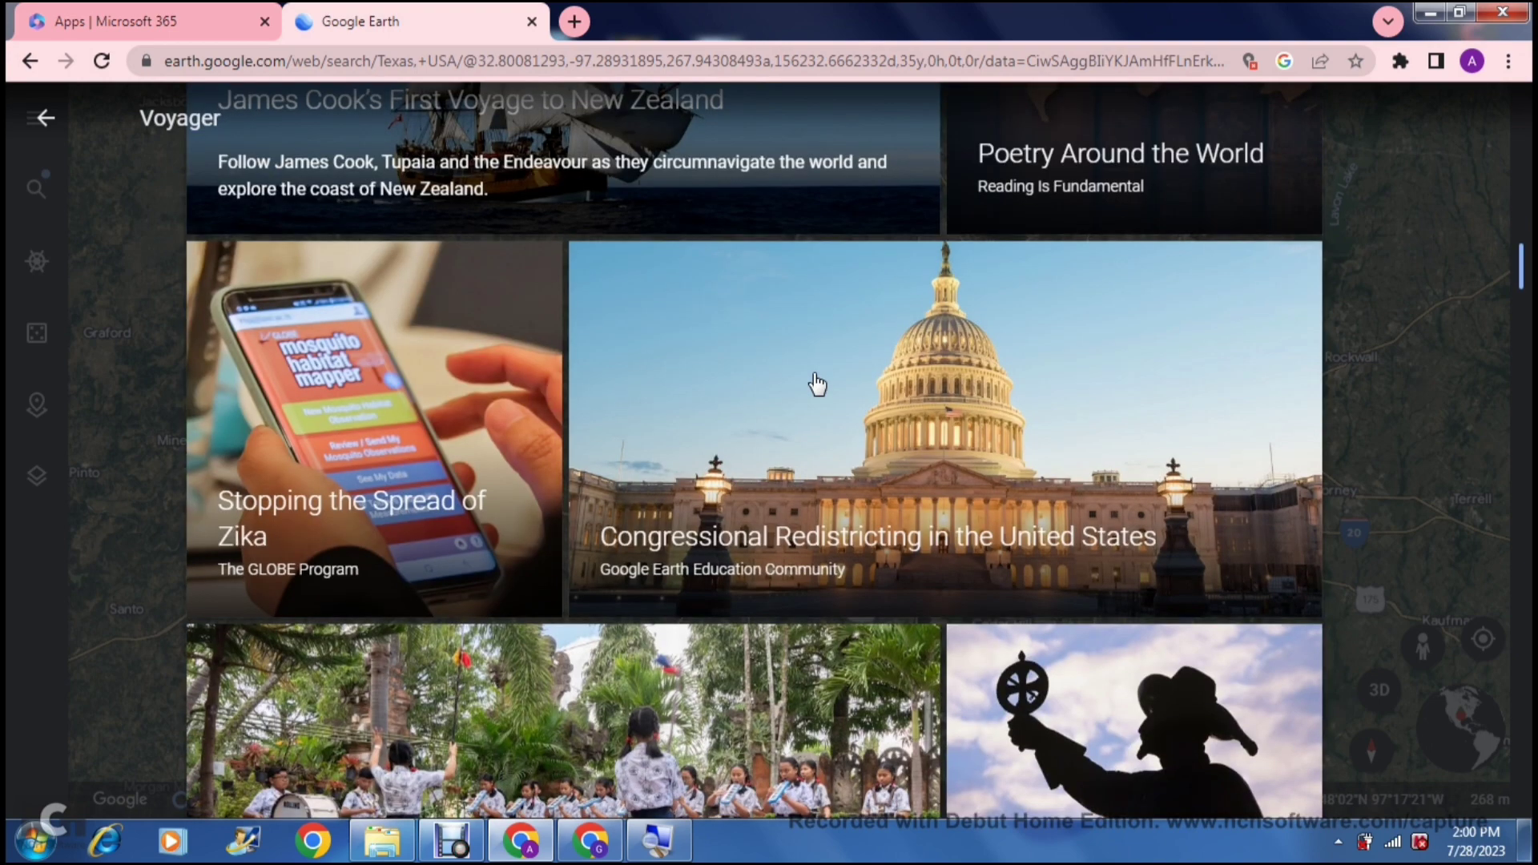
scroll(817, 384, down, 3)
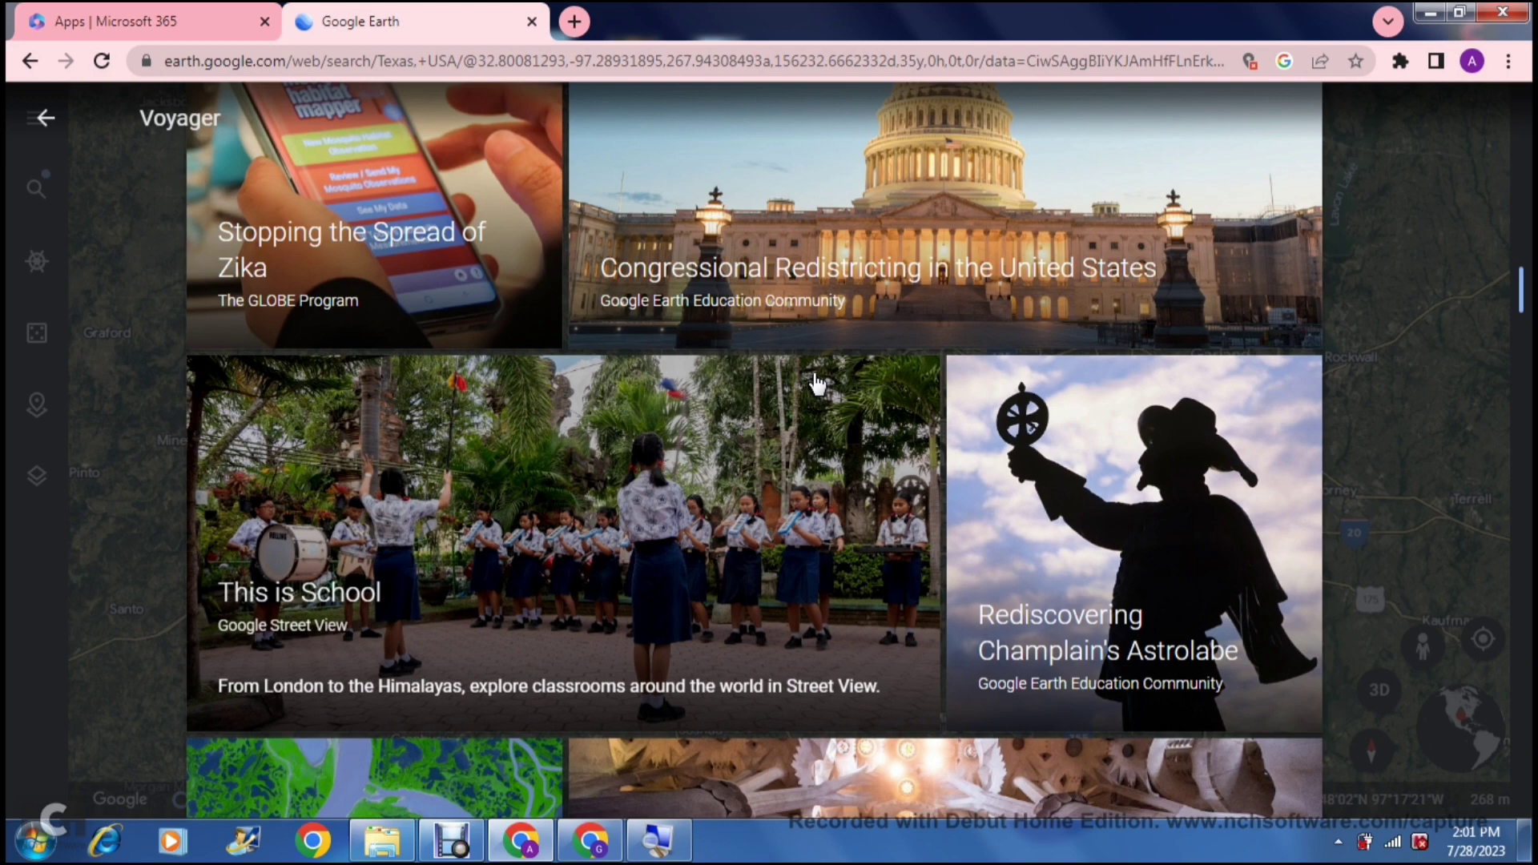
Go back up through the Education stories to the category list and leave Voyager for the map.
scroll(817, 384, up, 1)
scroll(817, 384, up, 6)
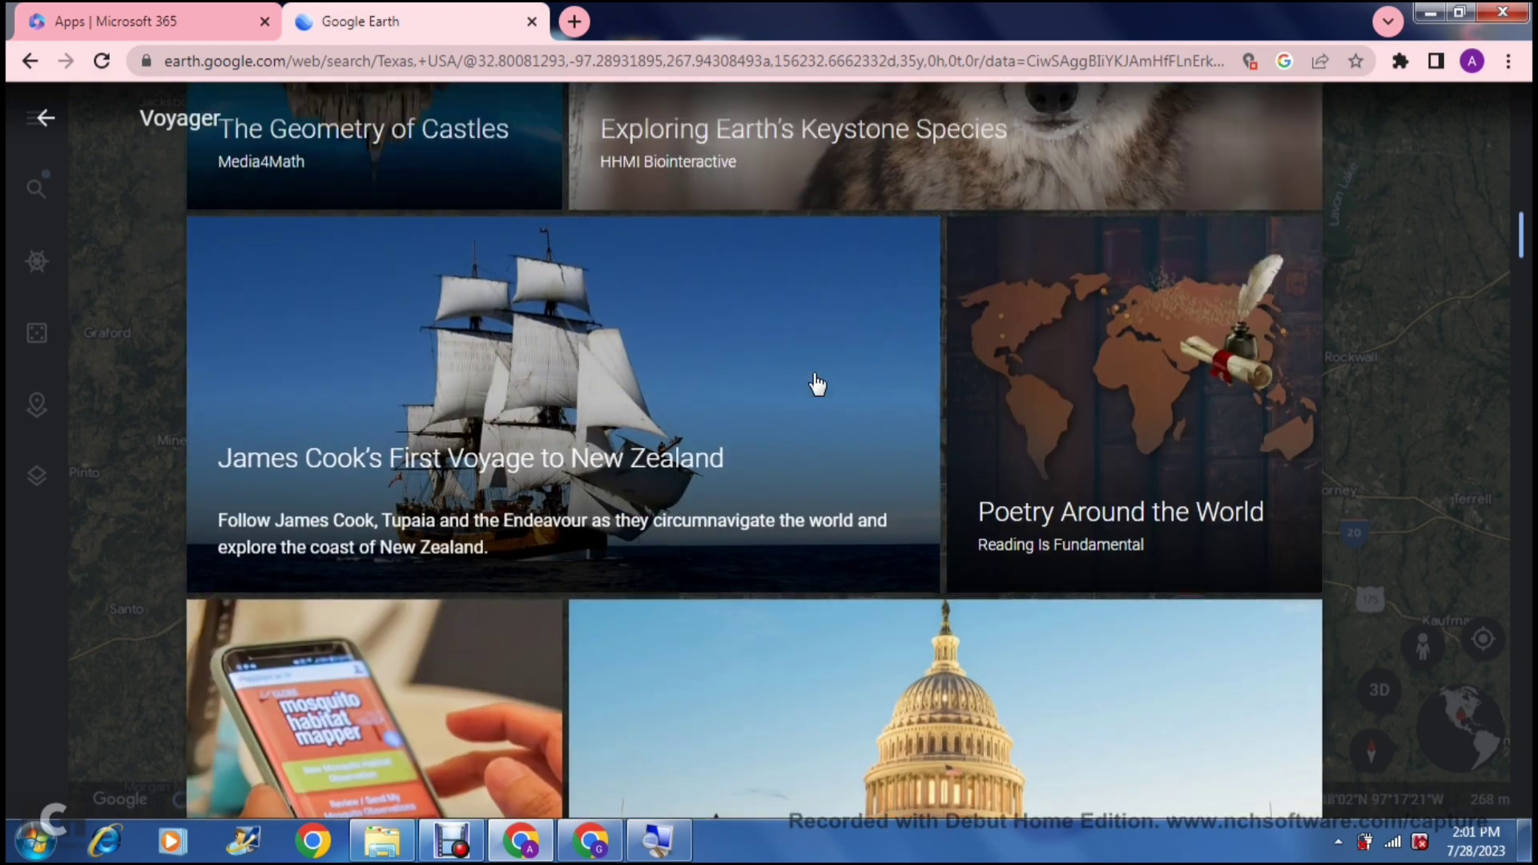
scroll(817, 385, up, 2)
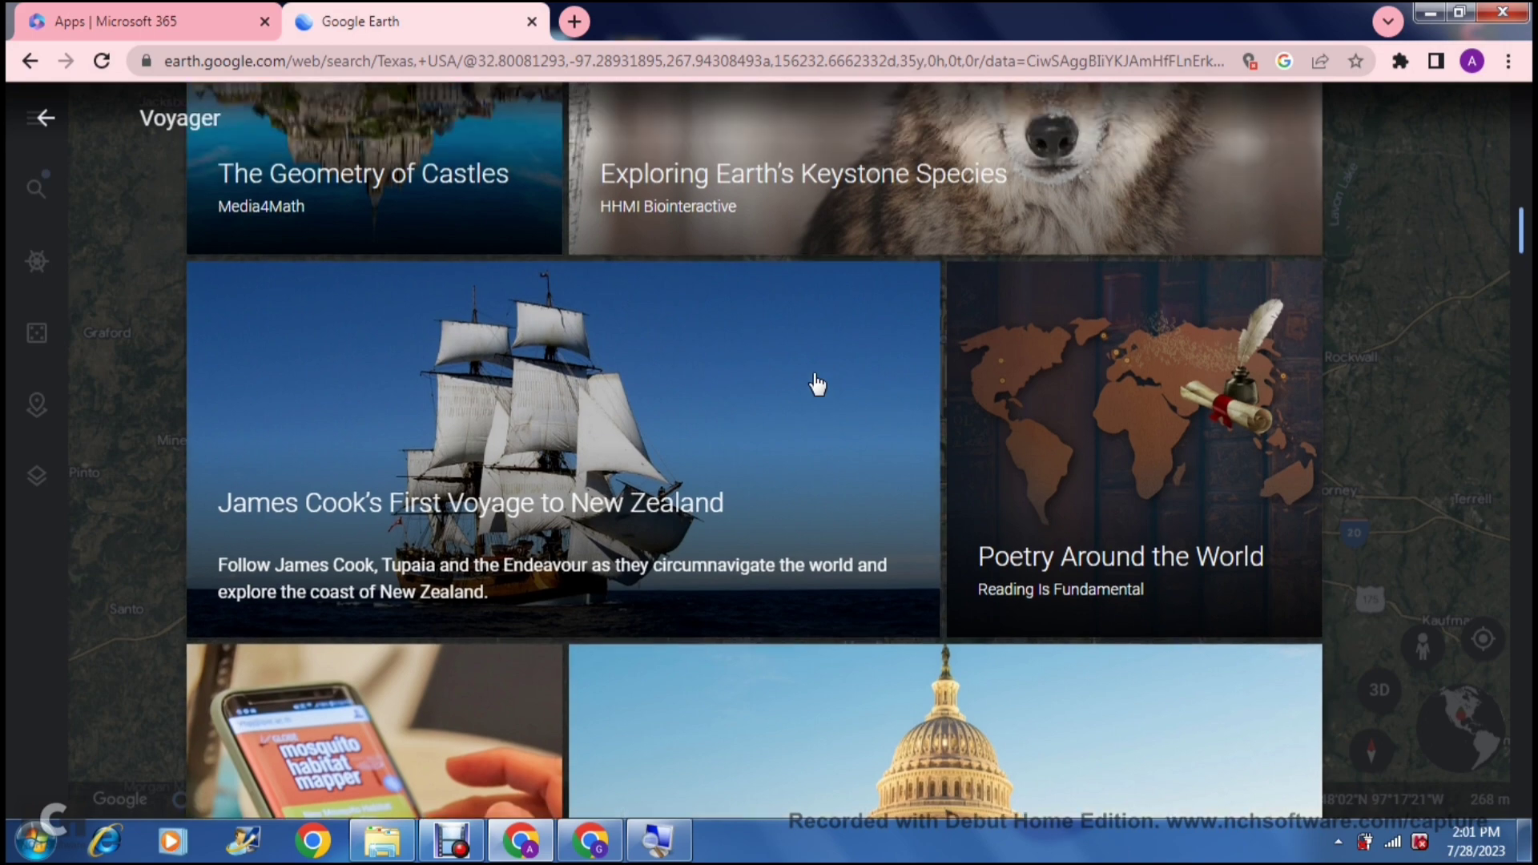
scroll(817, 384, up, 7)
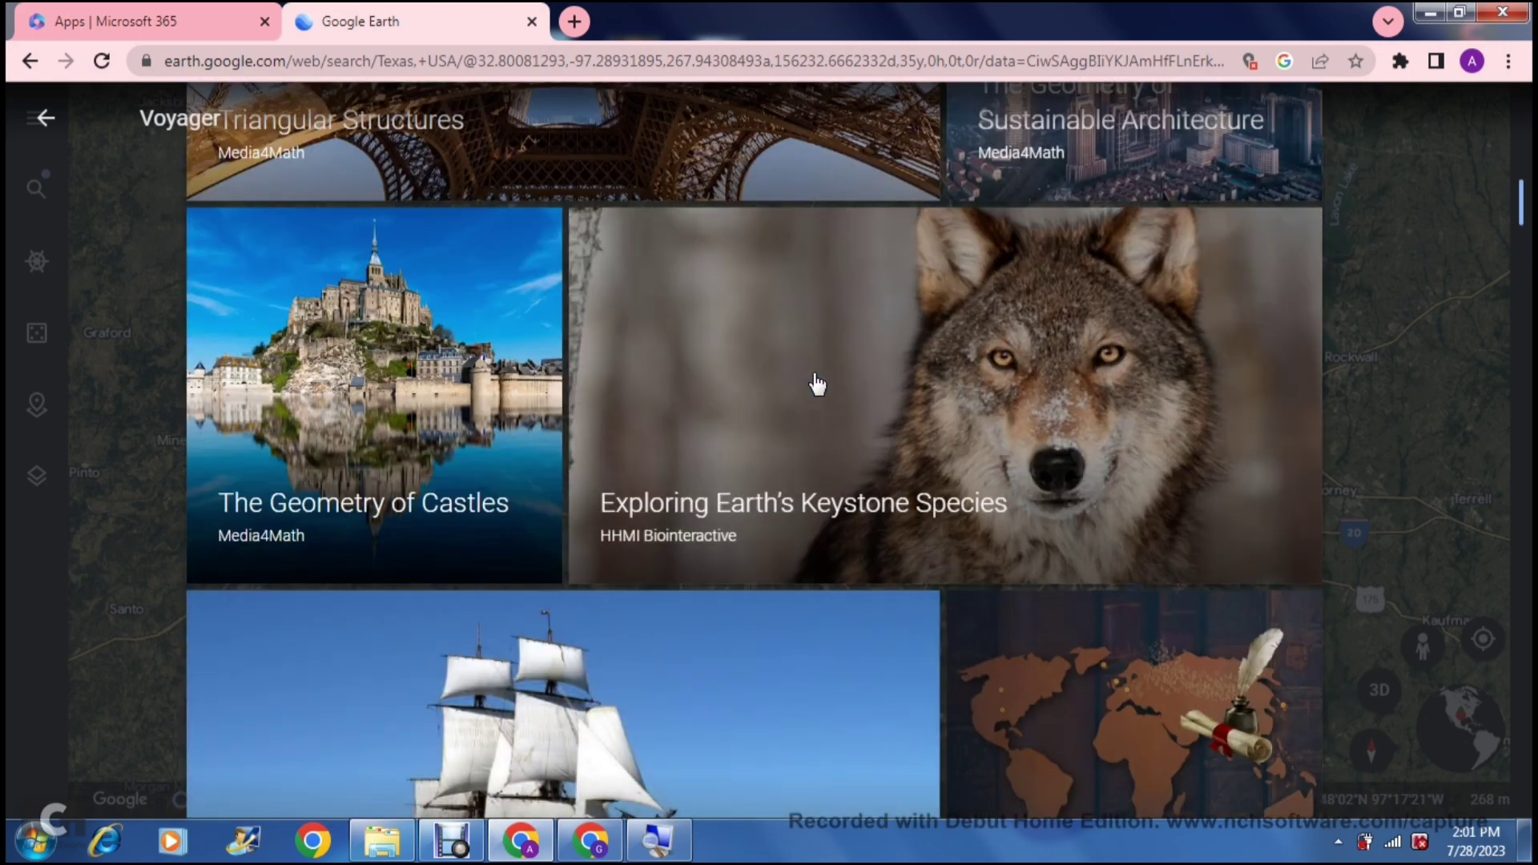
scroll(817, 385, up, 2)
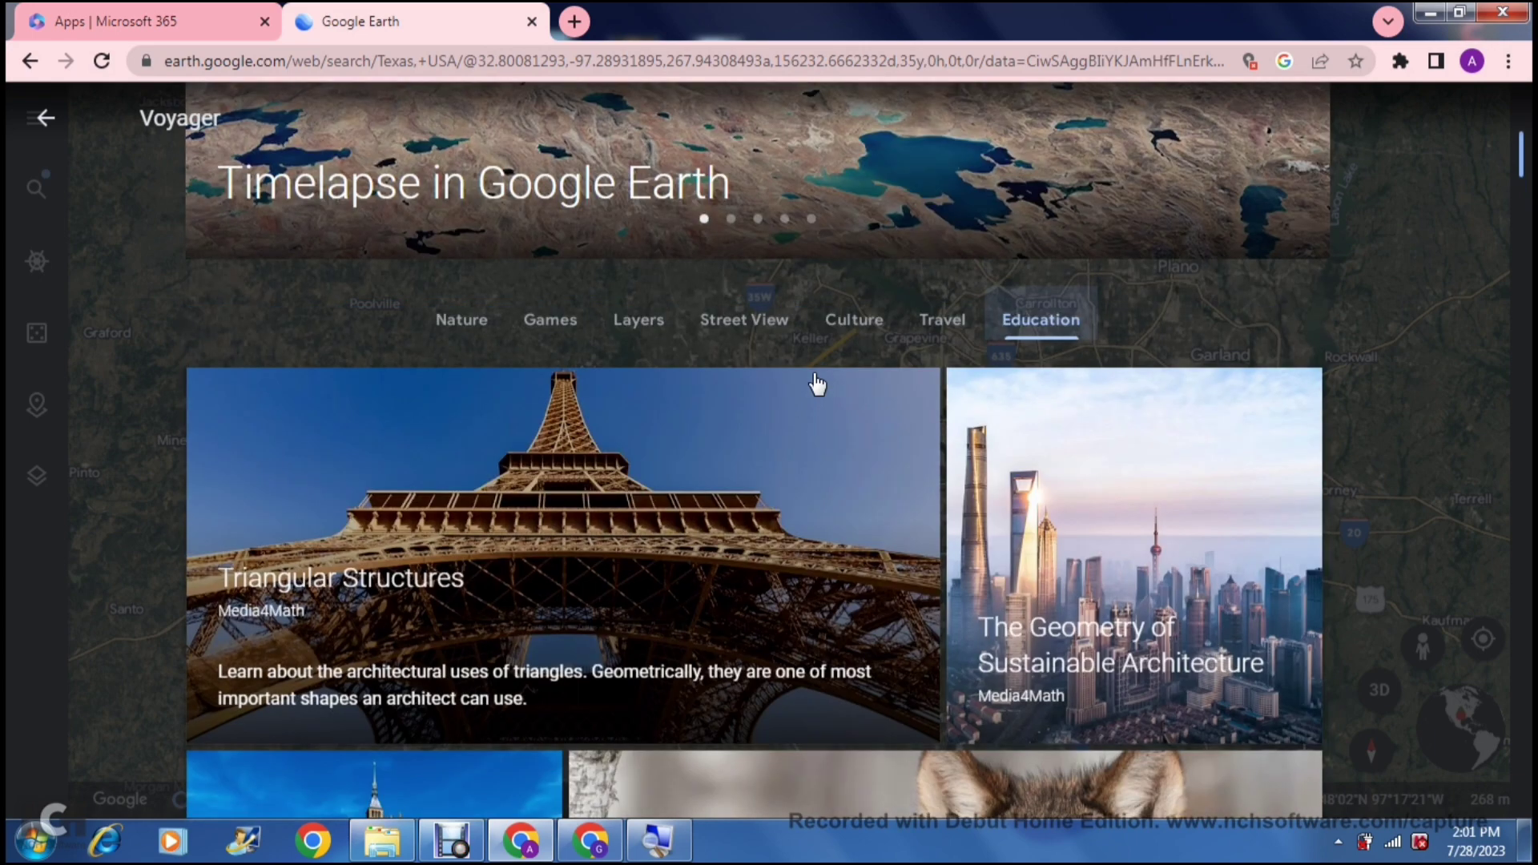
scroll(817, 385, up, 2)
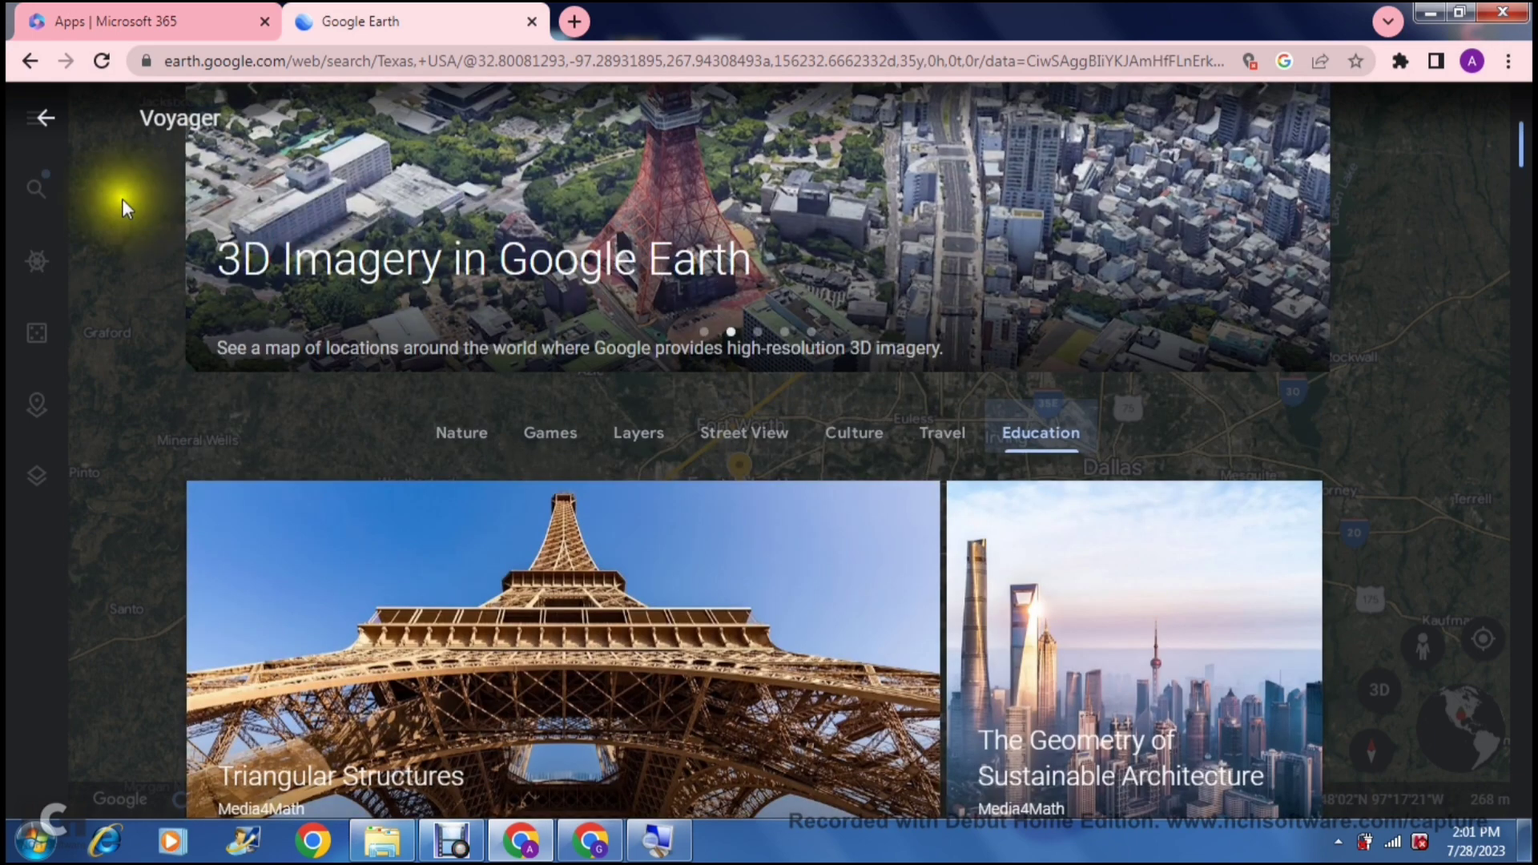
click(47, 120)
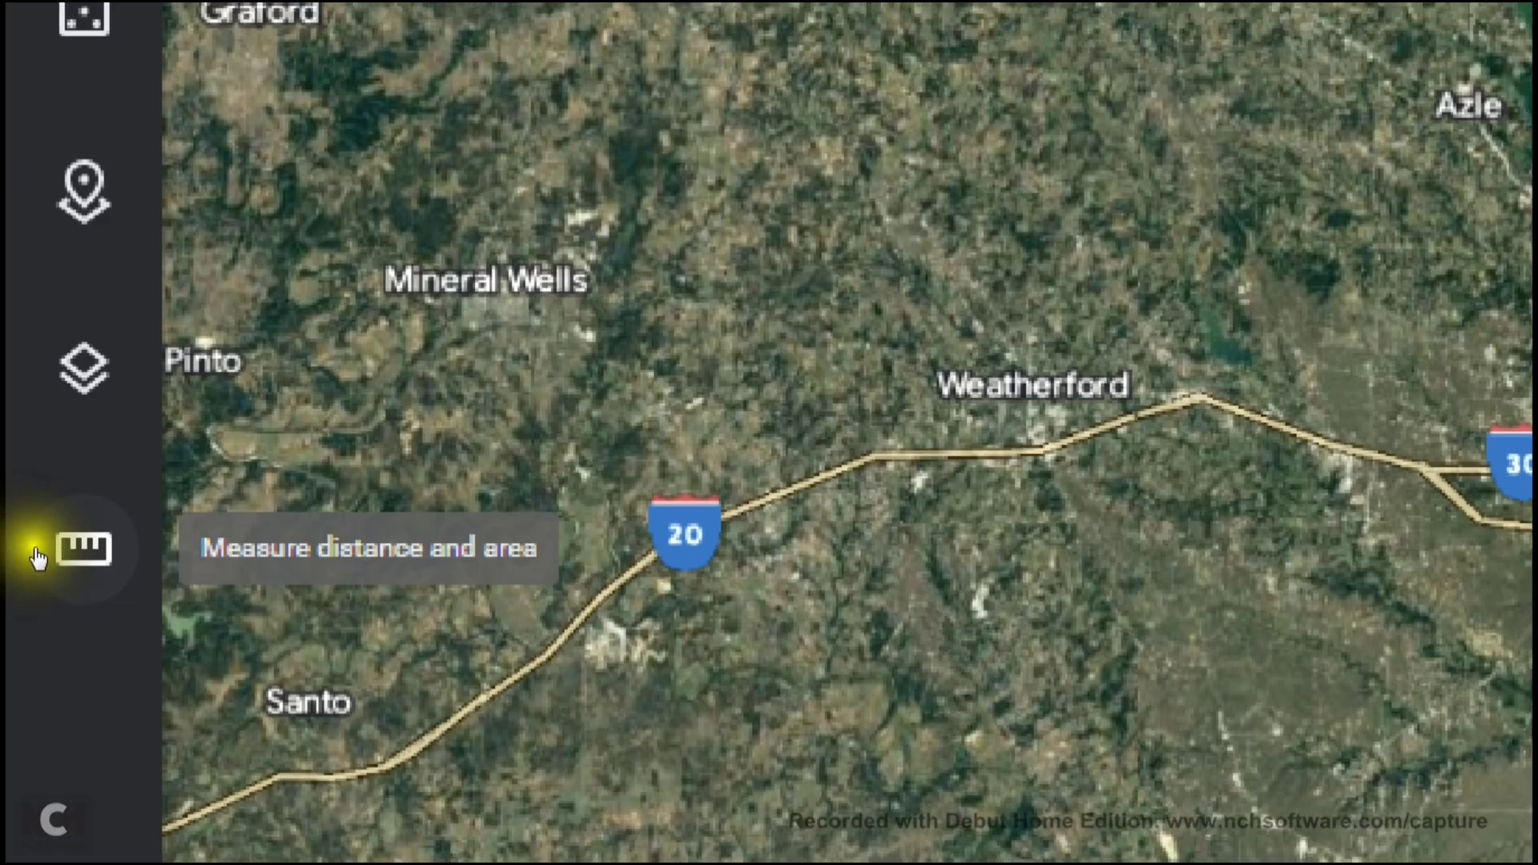
Measure the perimeter and area of a triangle around Weatherford, with corners south of Poolville, near the I-30 marker and southwest of Weatherford.
click(38, 556)
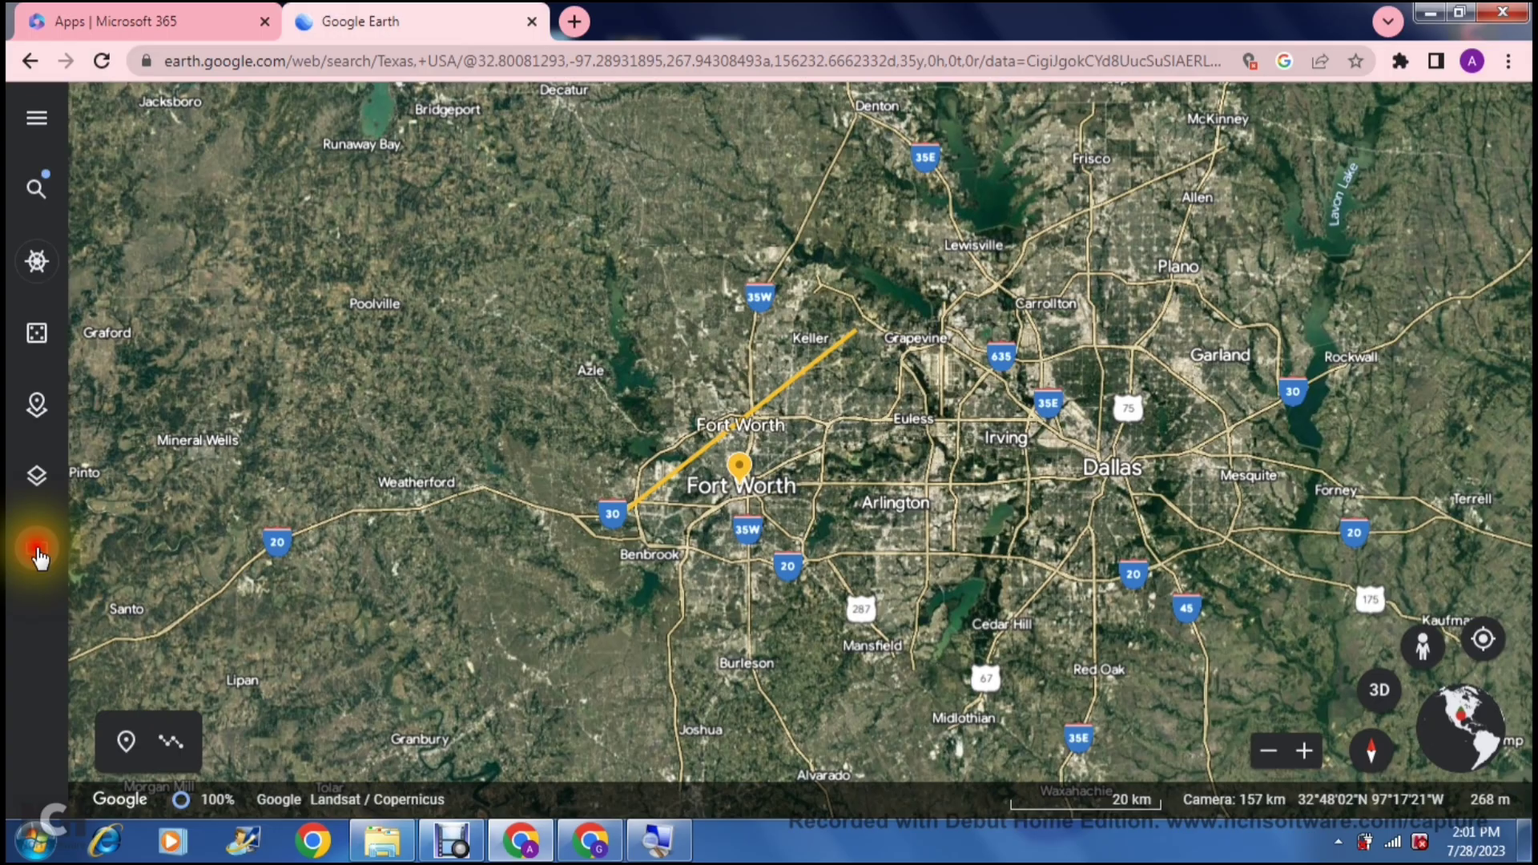
click(38, 551)
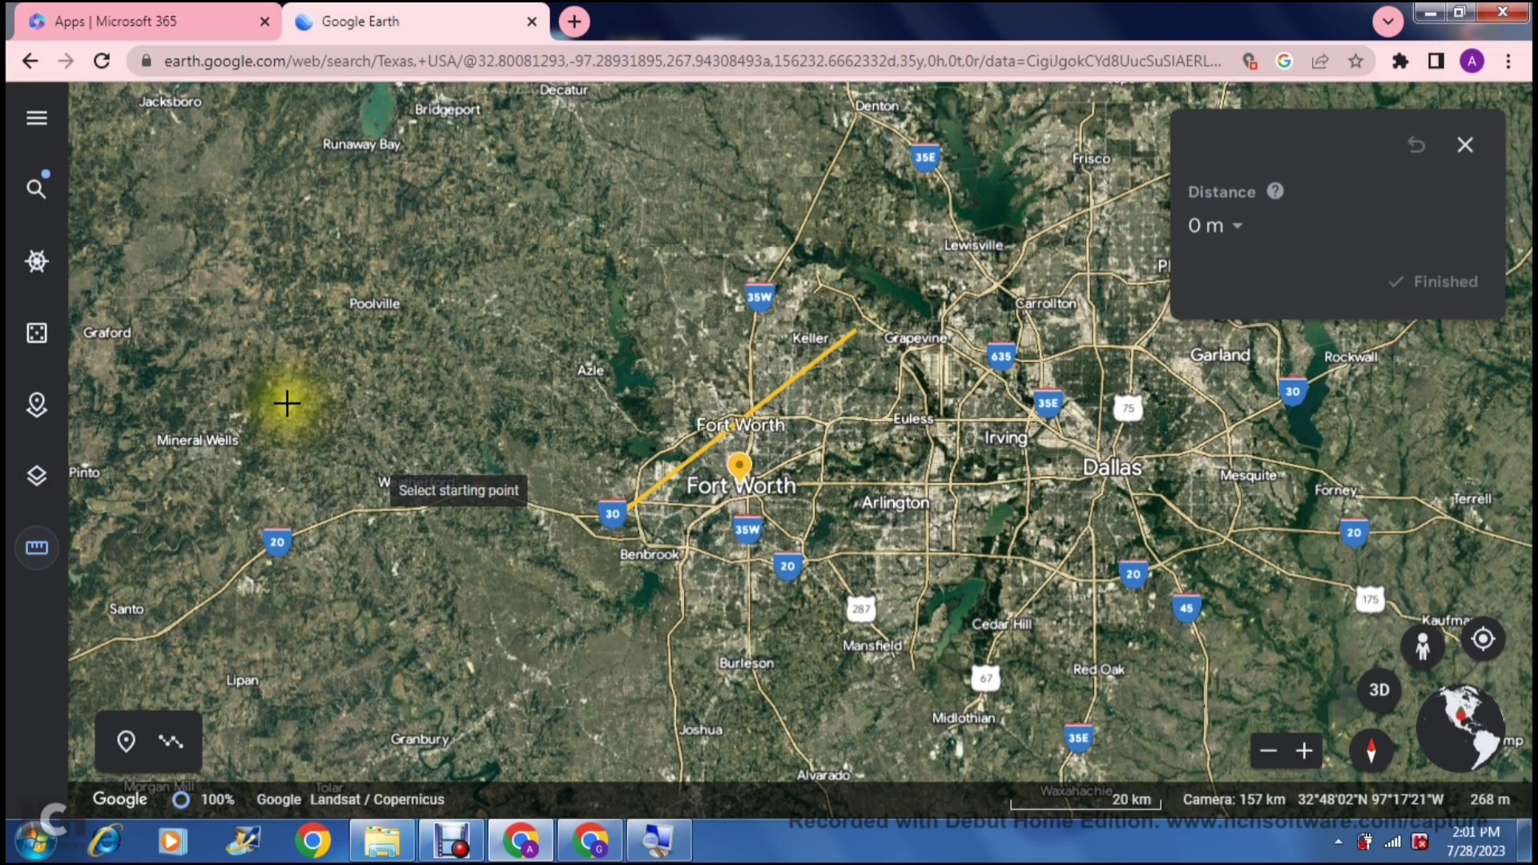
click(535, 333)
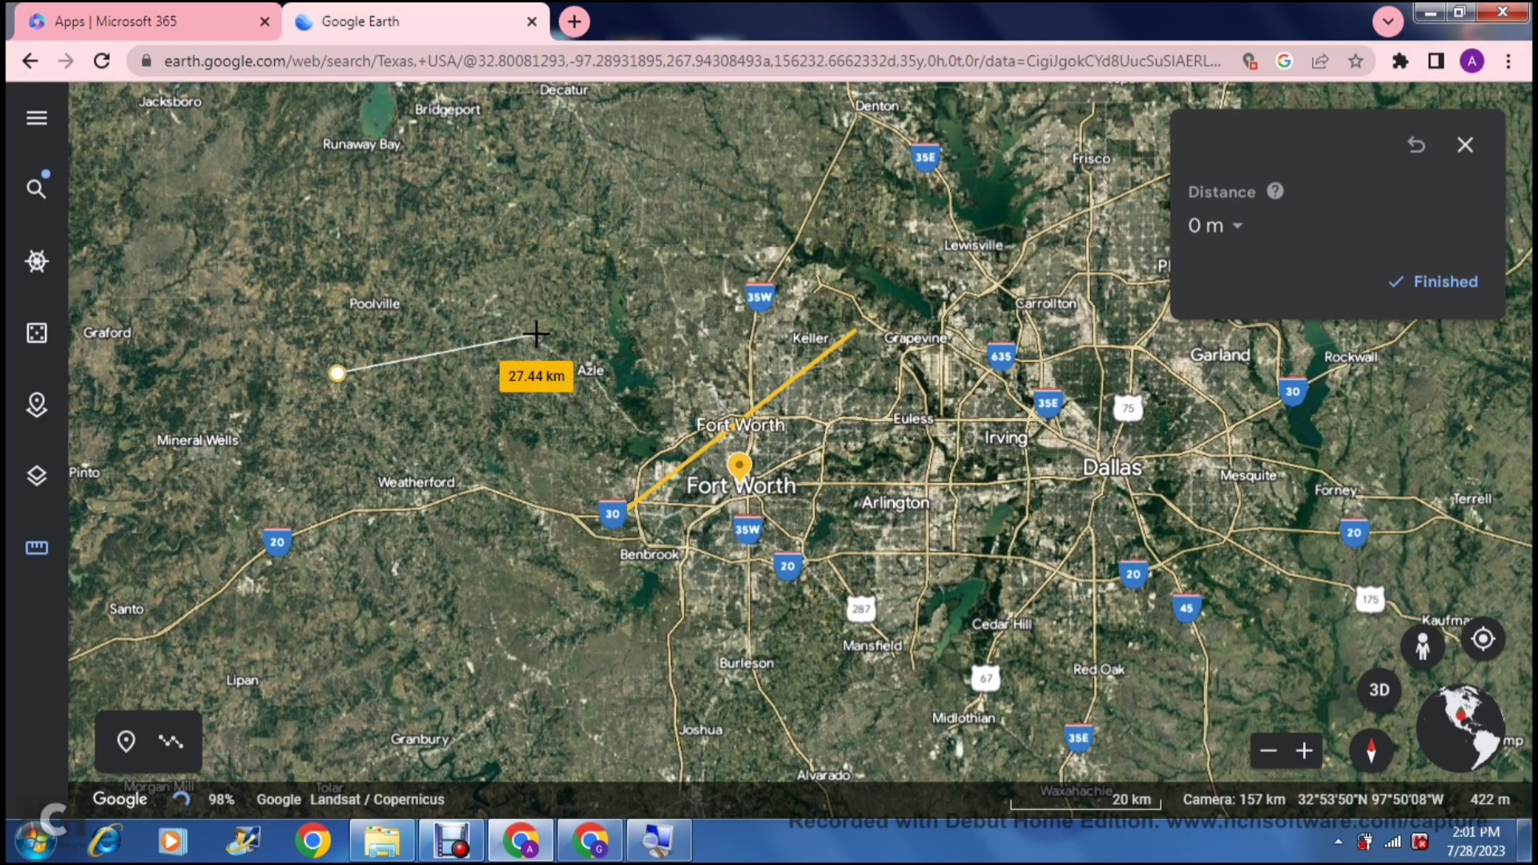
click(553, 329)
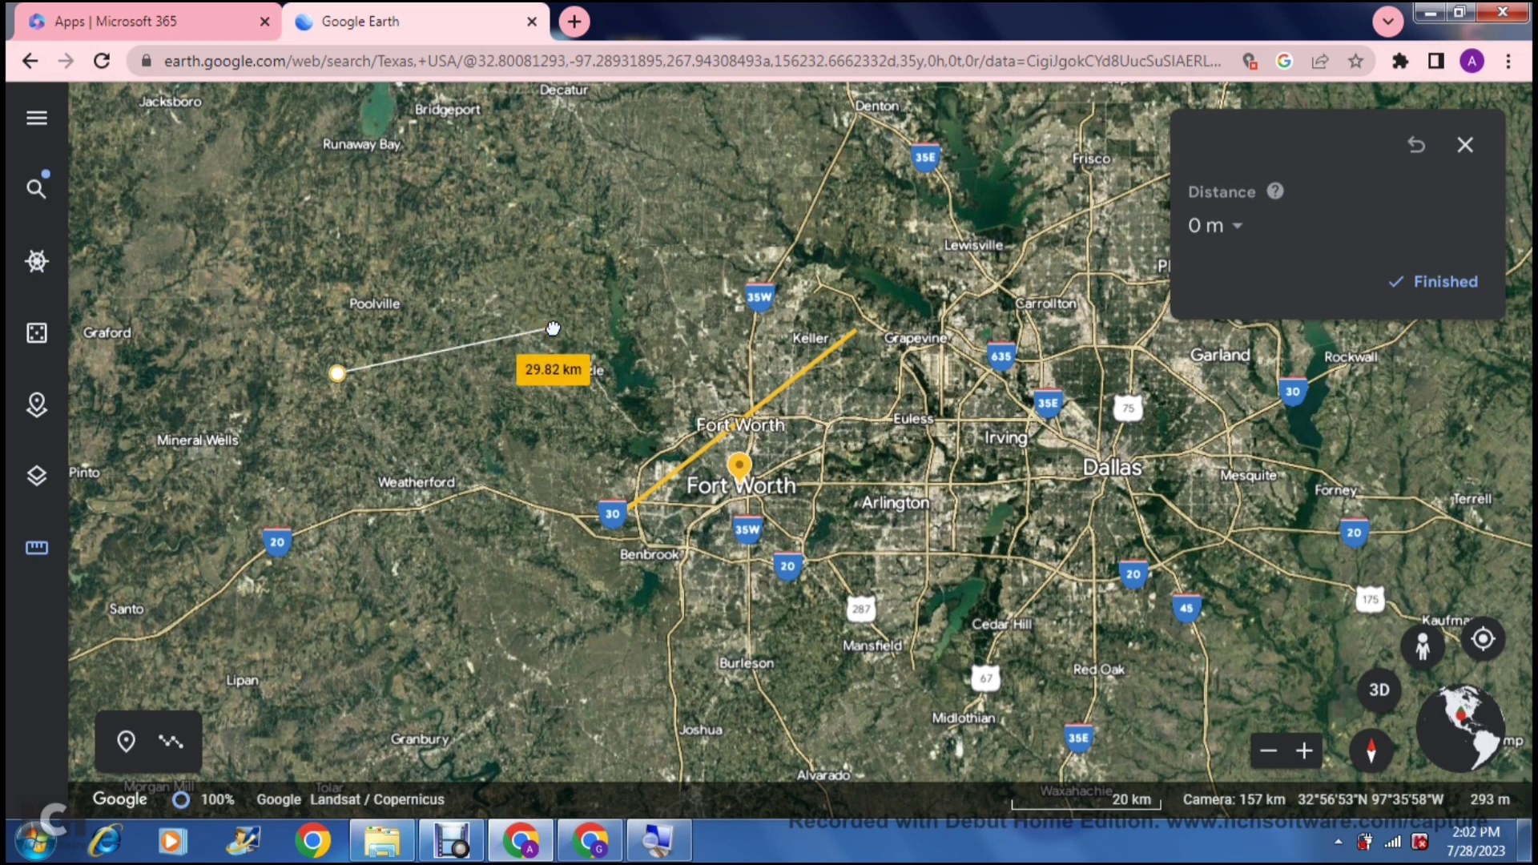
click(579, 500)
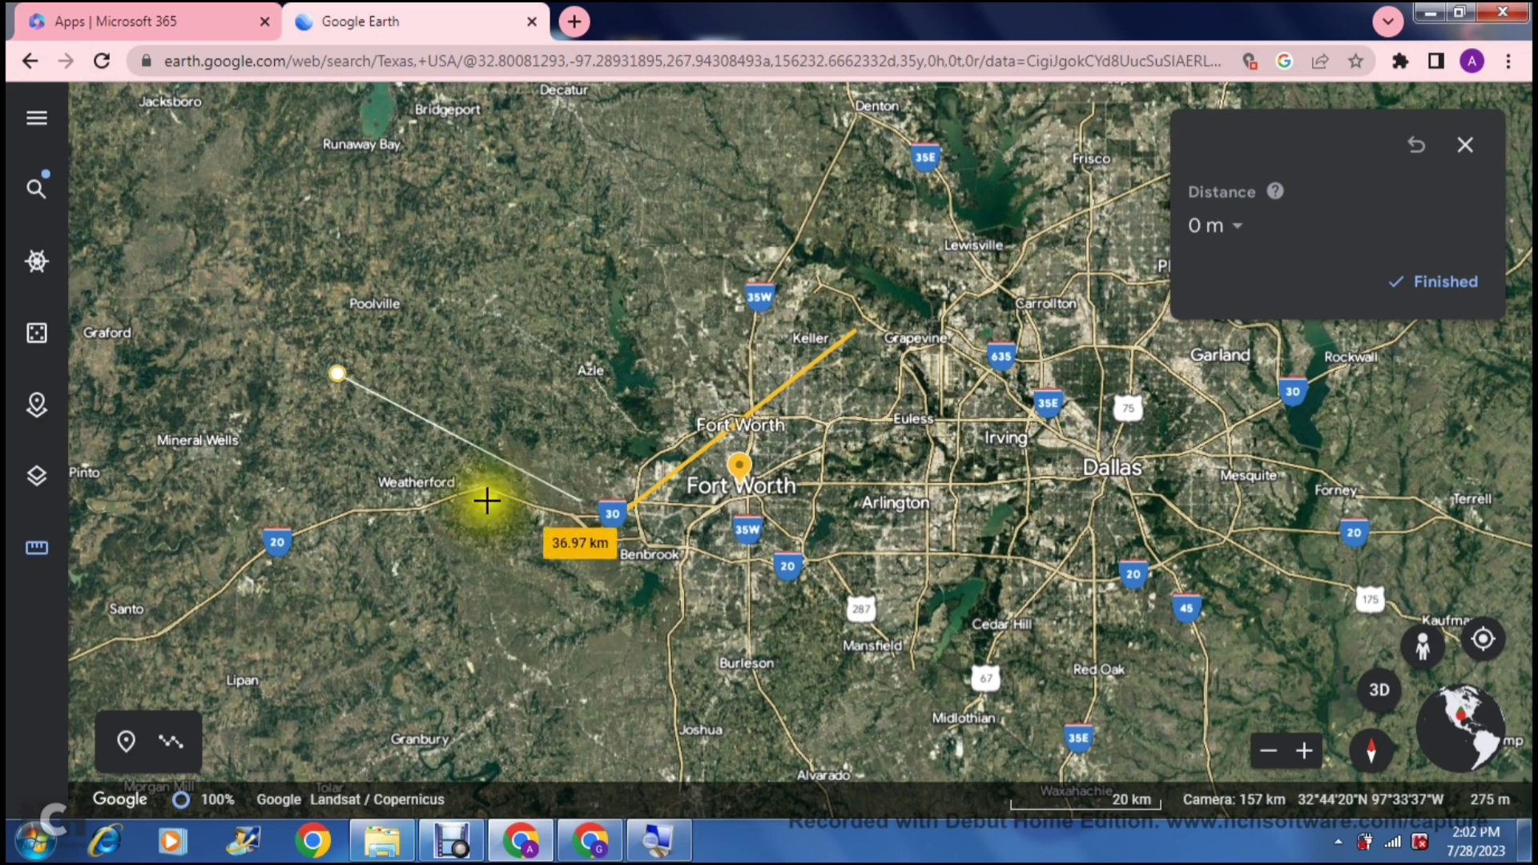
click(368, 510)
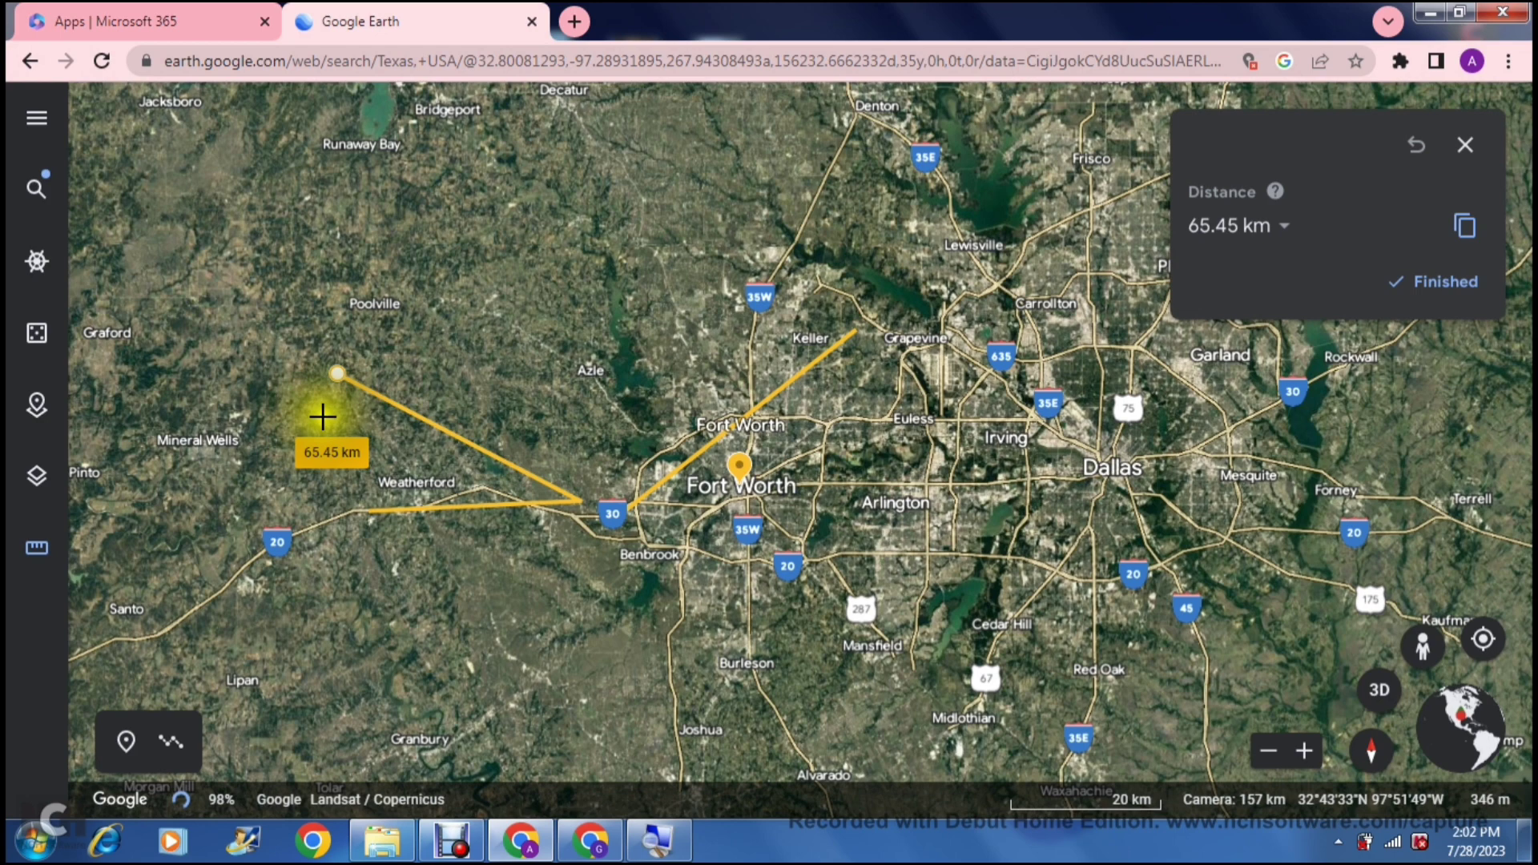
click(337, 372)
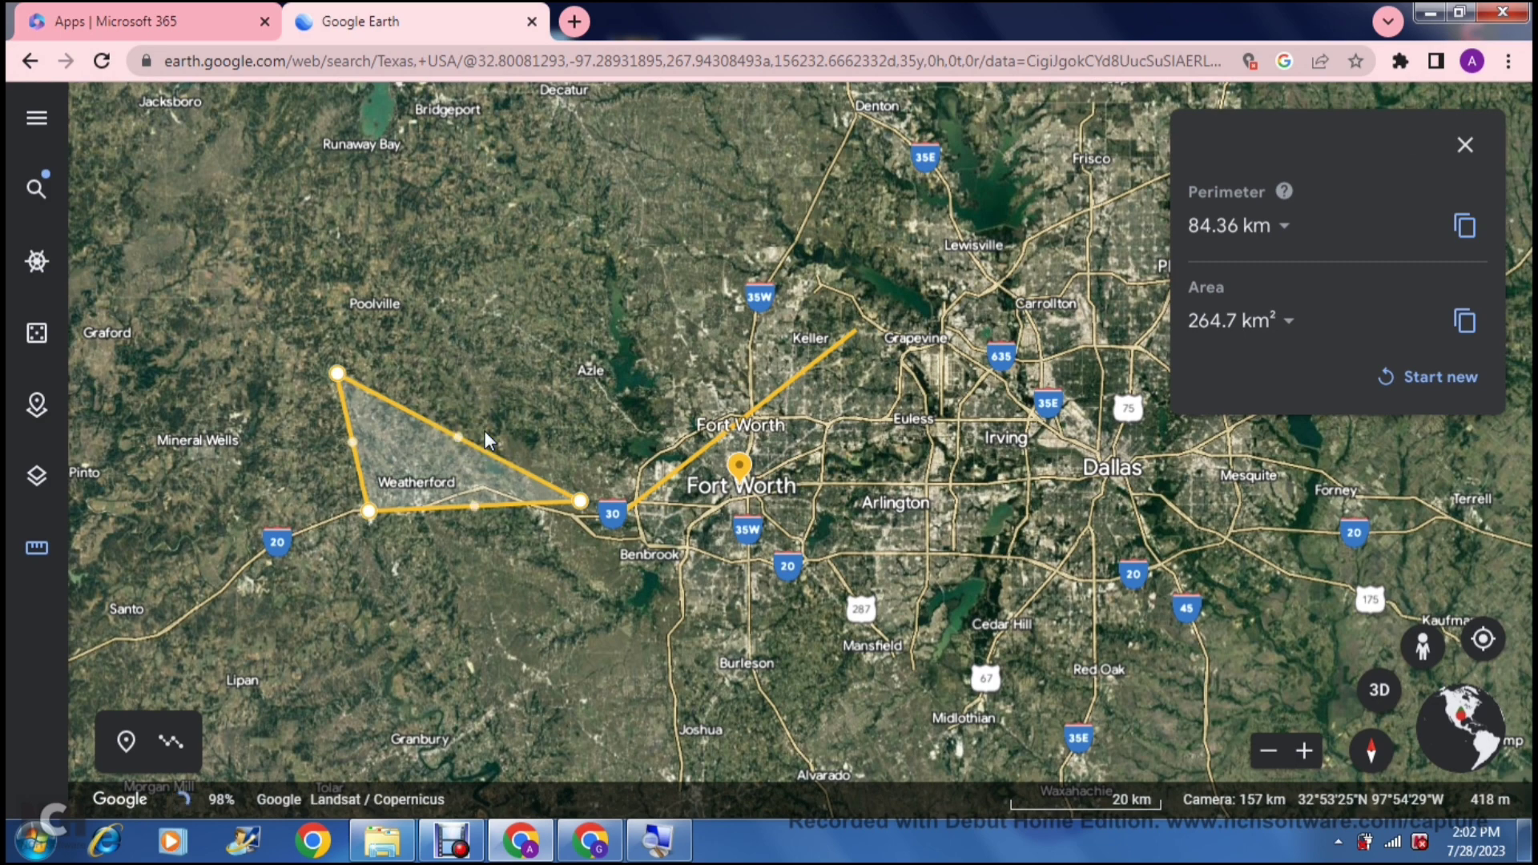
Look over the unit choices for the triangle's perimeter, keep the current unit, and start a new measurement.
click(1375, 318)
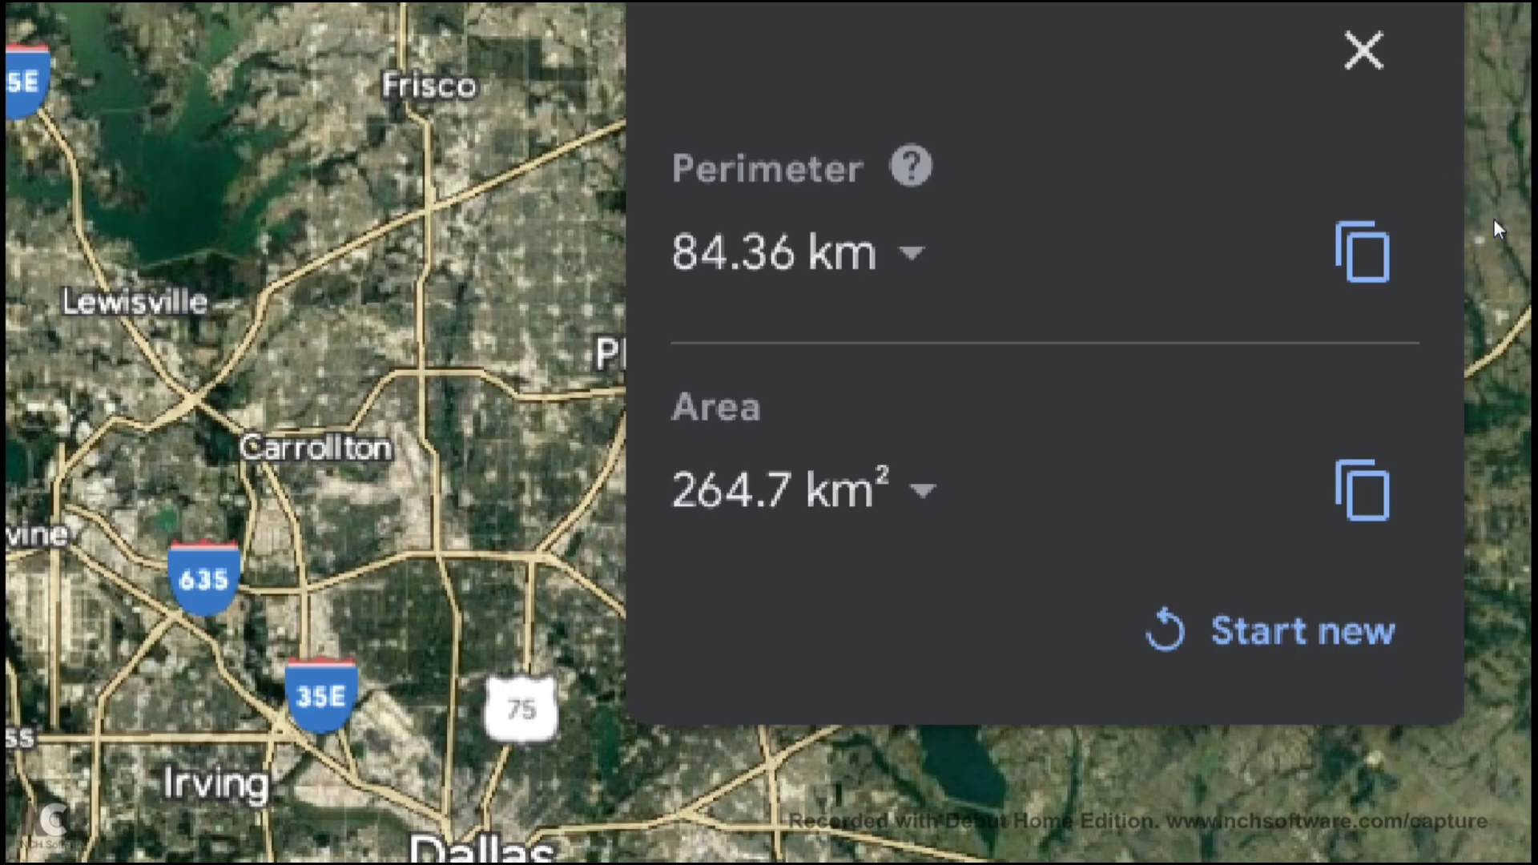
click(1291, 232)
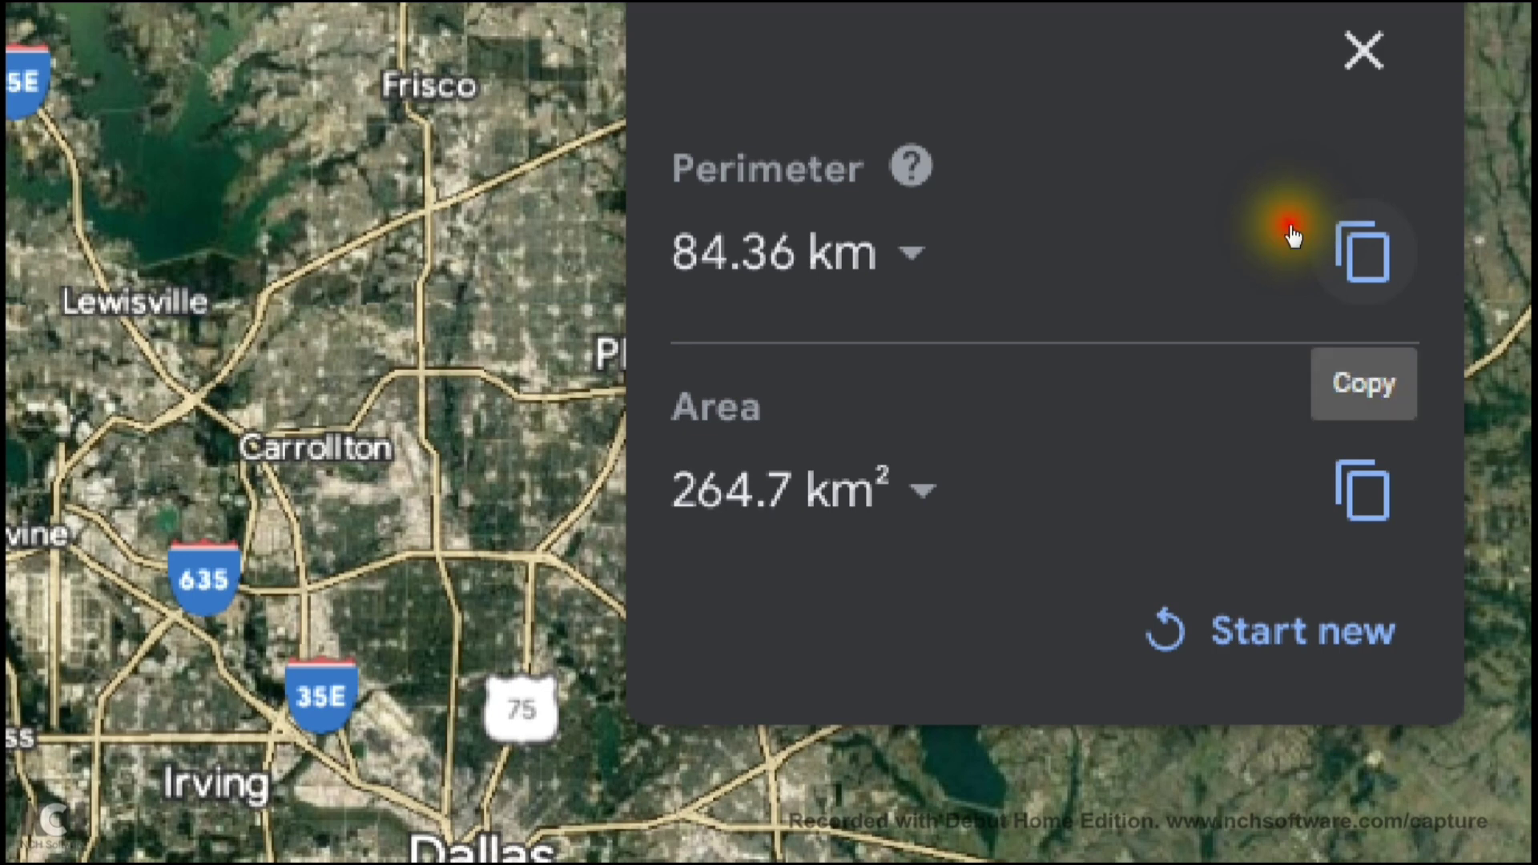
click(841, 253)
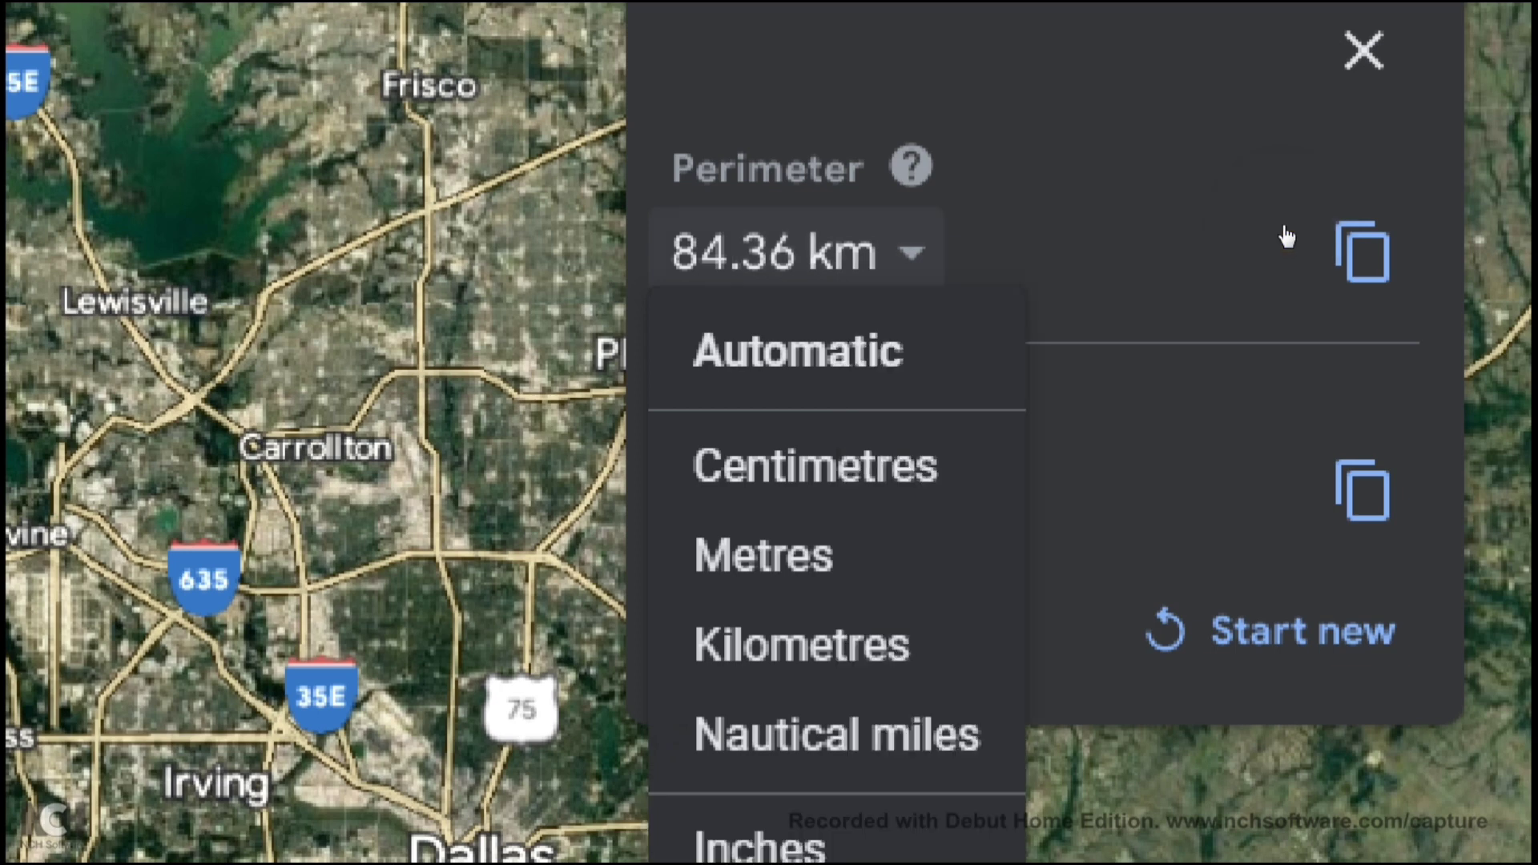
click(1283, 232)
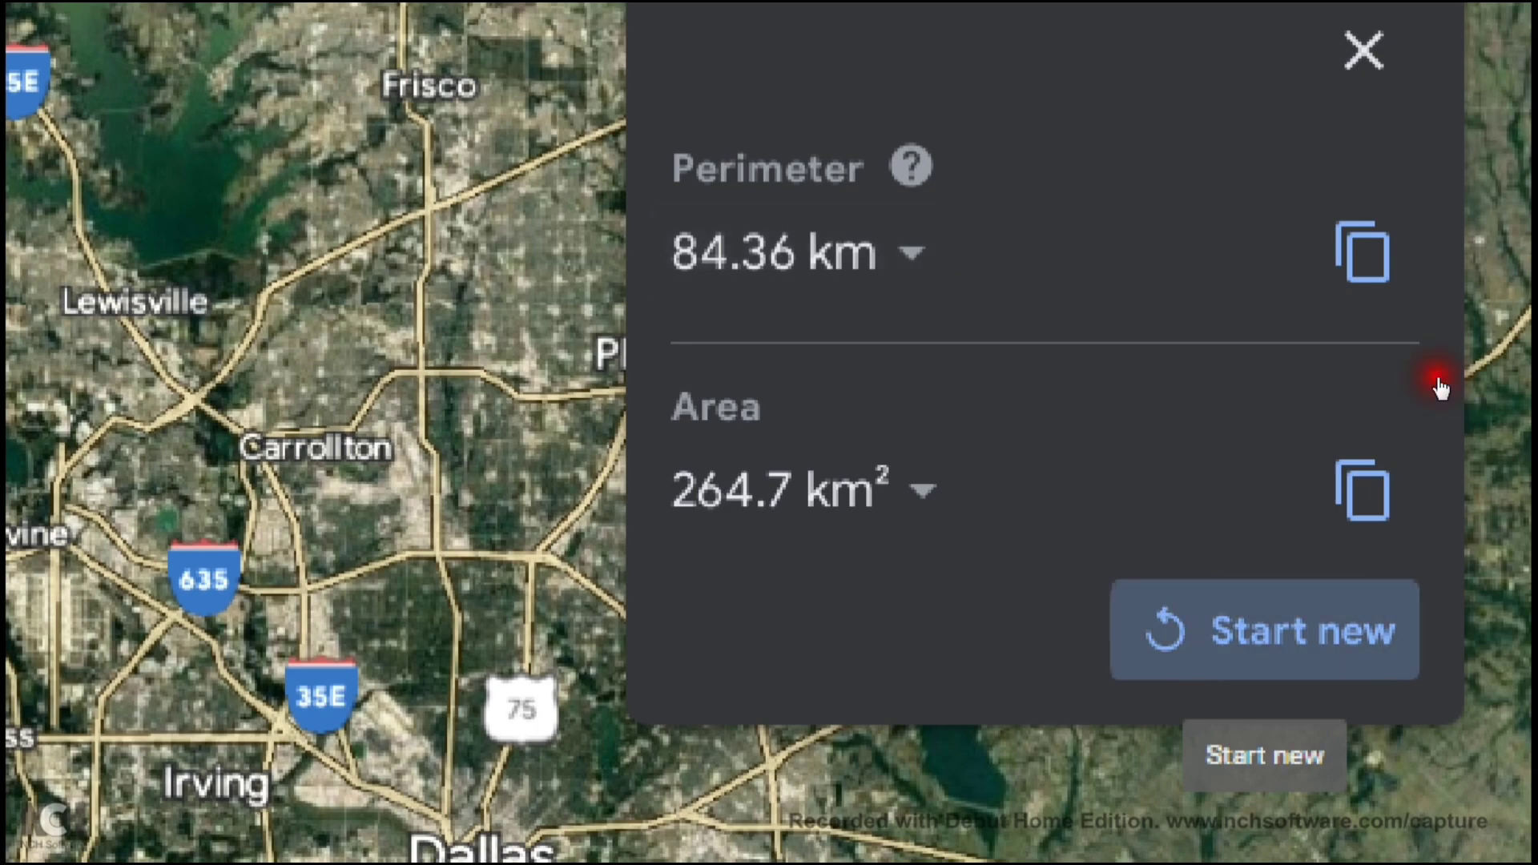
click(1294, 645)
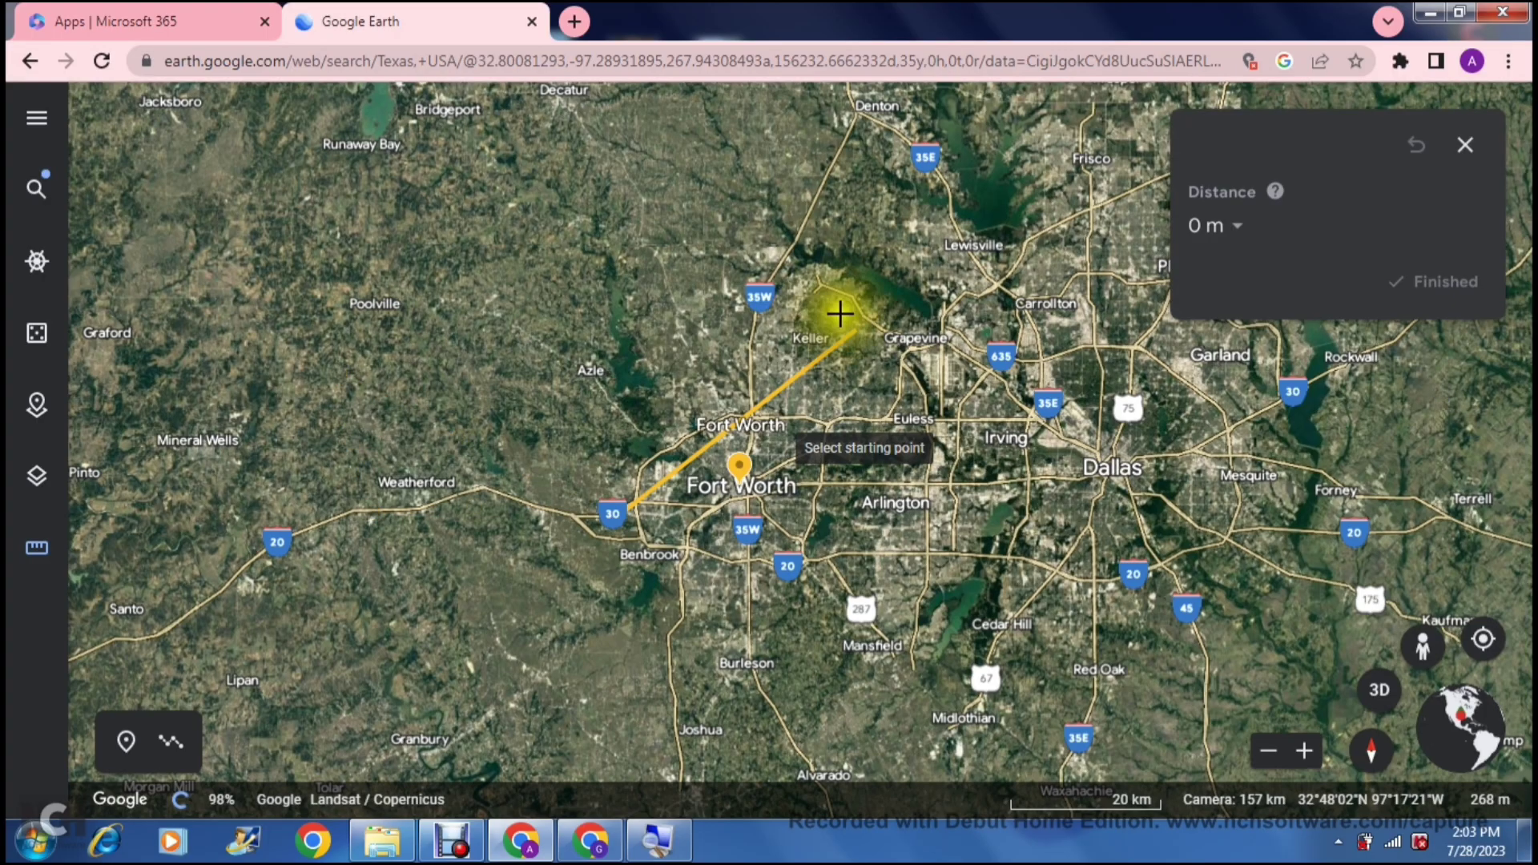